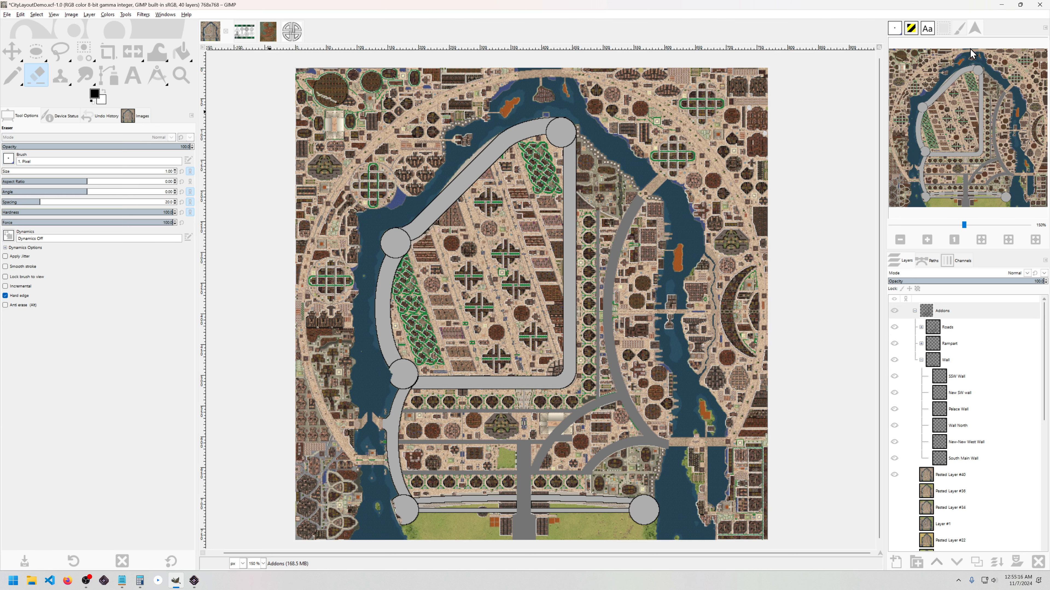
# Step: Switch from GIMP to the Songs of Syx game window with Alt+Tab
pyautogui.hotkey('alt', 'Tab')
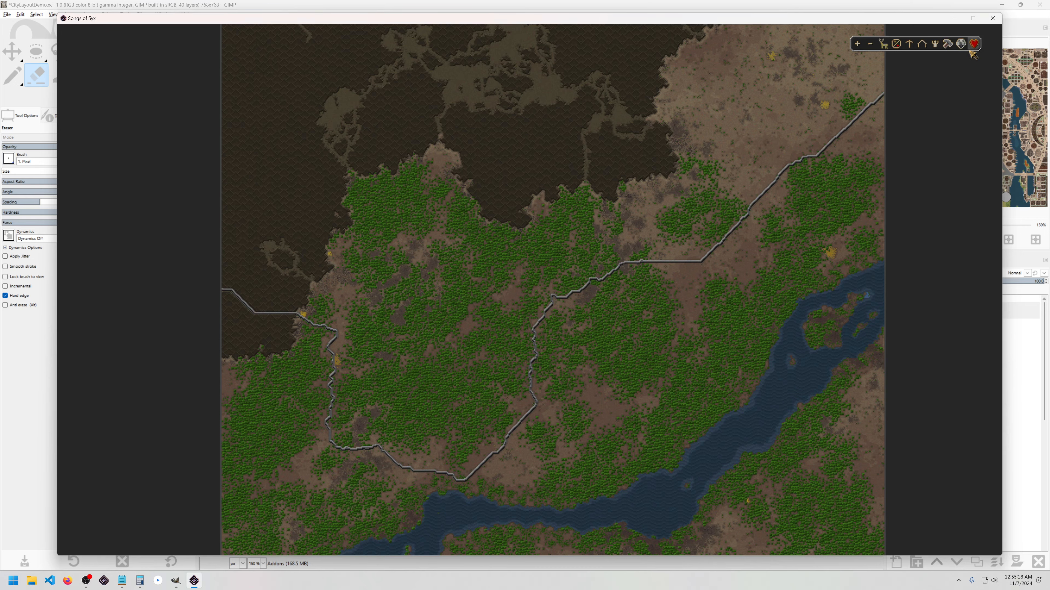
# Step: Generate a super screenshot of the chosen map spot at ~15.1Mb quality, then return to GIMP
pyautogui.click(679, 207)
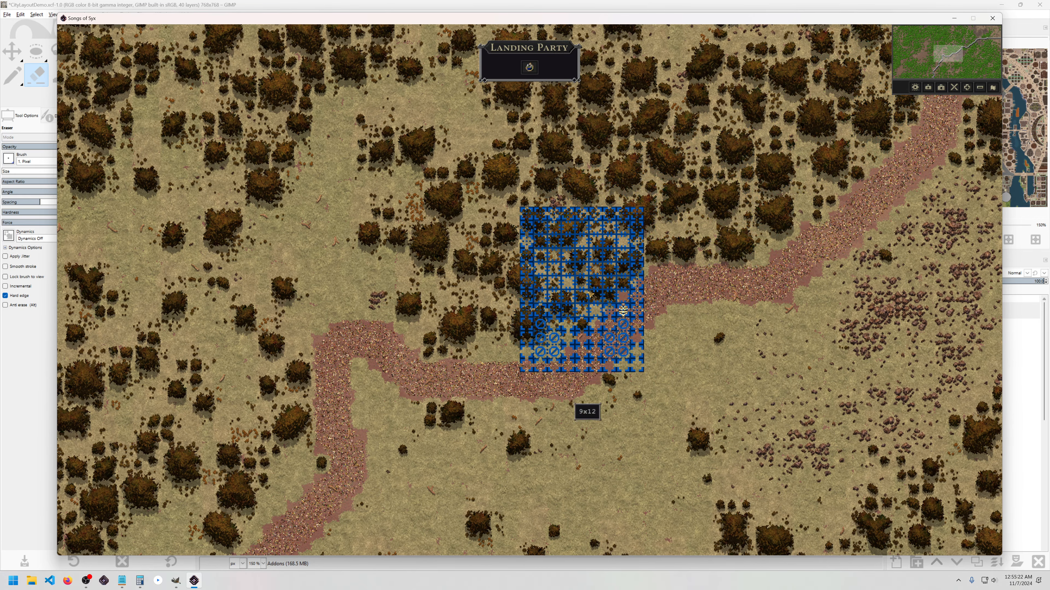
pyautogui.click(943, 88)
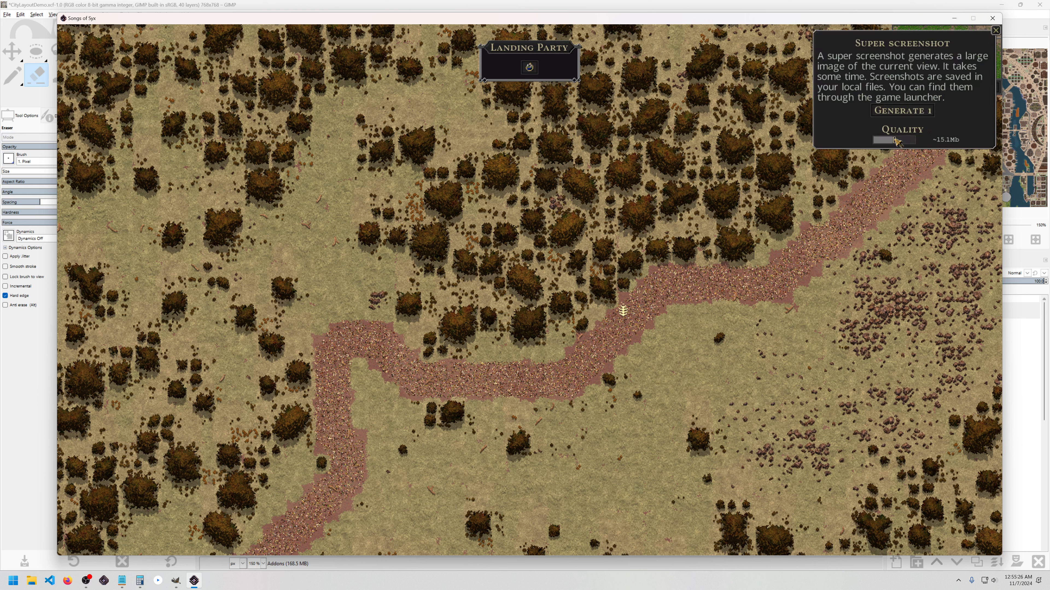
pyautogui.moveTo(894, 140)
pyautogui.moveTo(895, 141); pyautogui.dragTo(910, 142)
pyautogui.click(894, 141)
pyautogui.click(890, 112)
pyautogui.hotkey('alt', 'Tab')
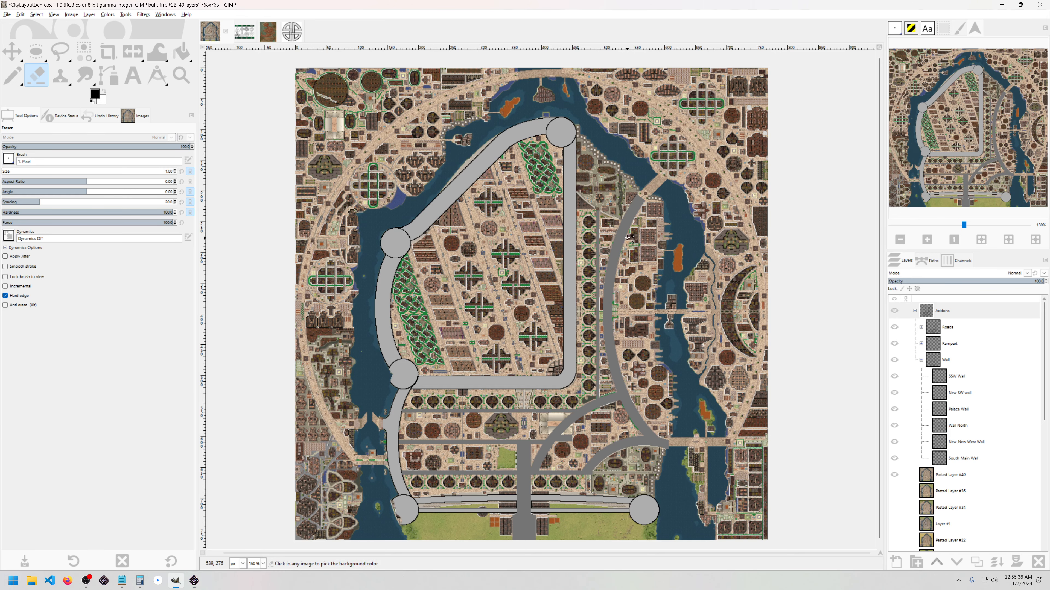
# Step: In the Open Image dialog, browse to C:\Users\user\AppData\Roaming\songsofsyx\screenshots\super
pyautogui.hotkey('ctrl', 'o')
pyautogui.click(374, 257)
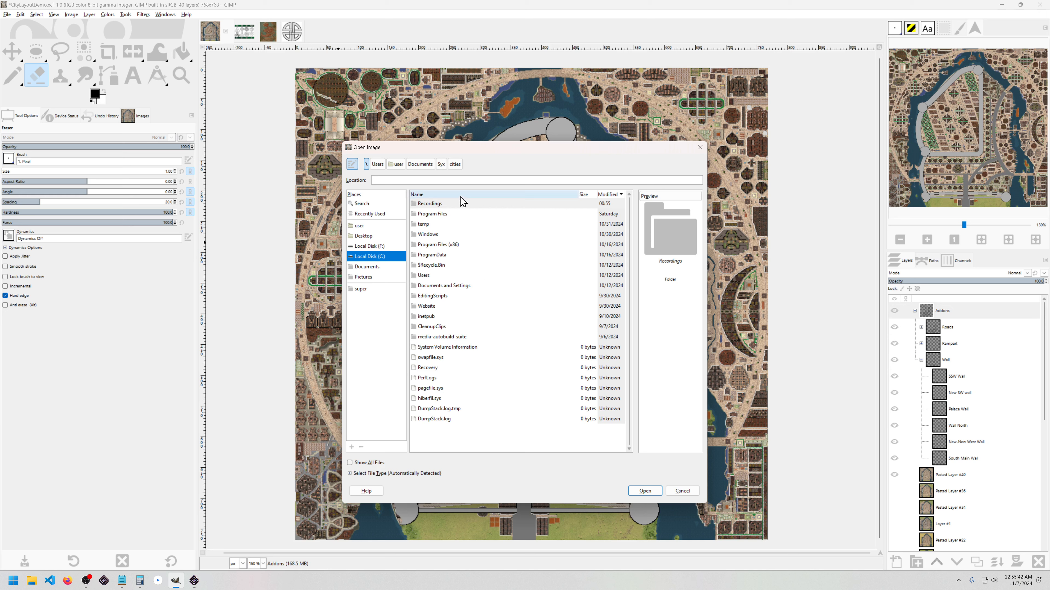
pyautogui.click(461, 196)
pyautogui.click(428, 317)
pyautogui.doubleClick(429, 317)
pyautogui.doubleClick(429, 244)
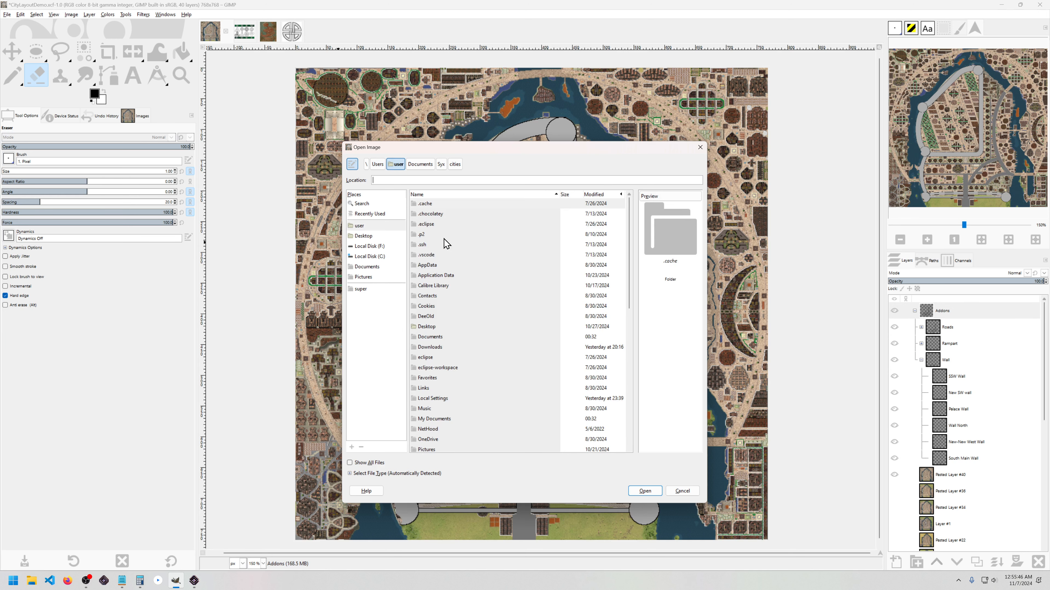
pyautogui.doubleClick(430, 264)
pyautogui.doubleClick(435, 225)
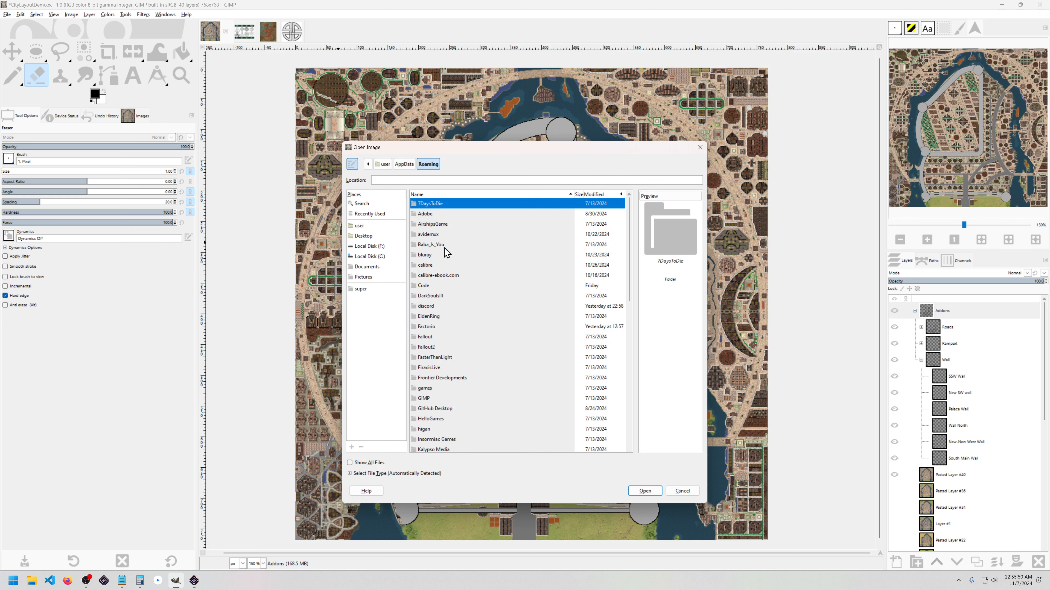
pyautogui.write('s')
pyautogui.click(431, 350)
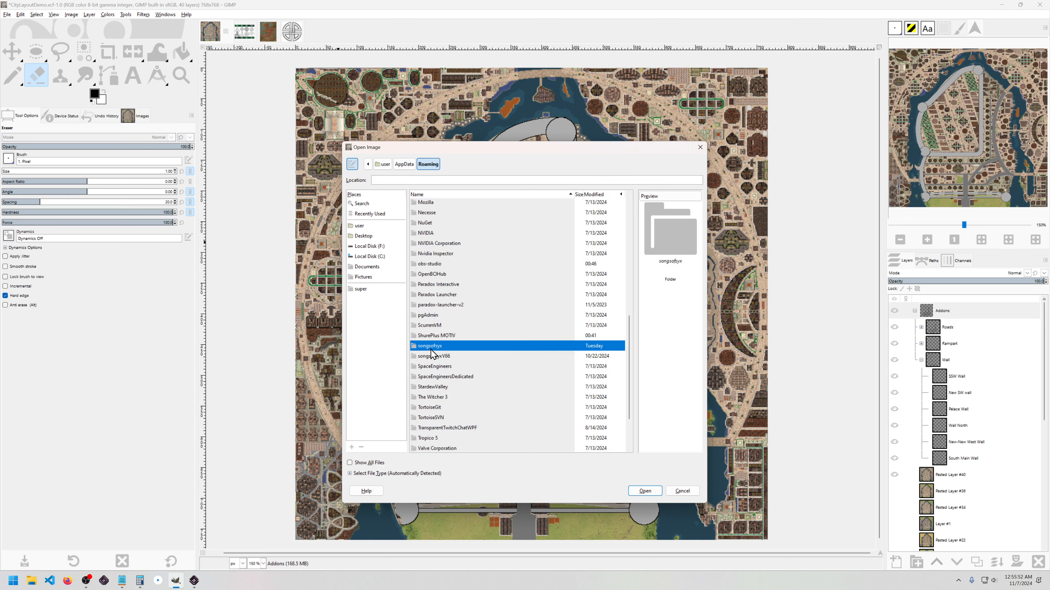
pyautogui.doubleClick(431, 350)
pyautogui.doubleClick(433, 267)
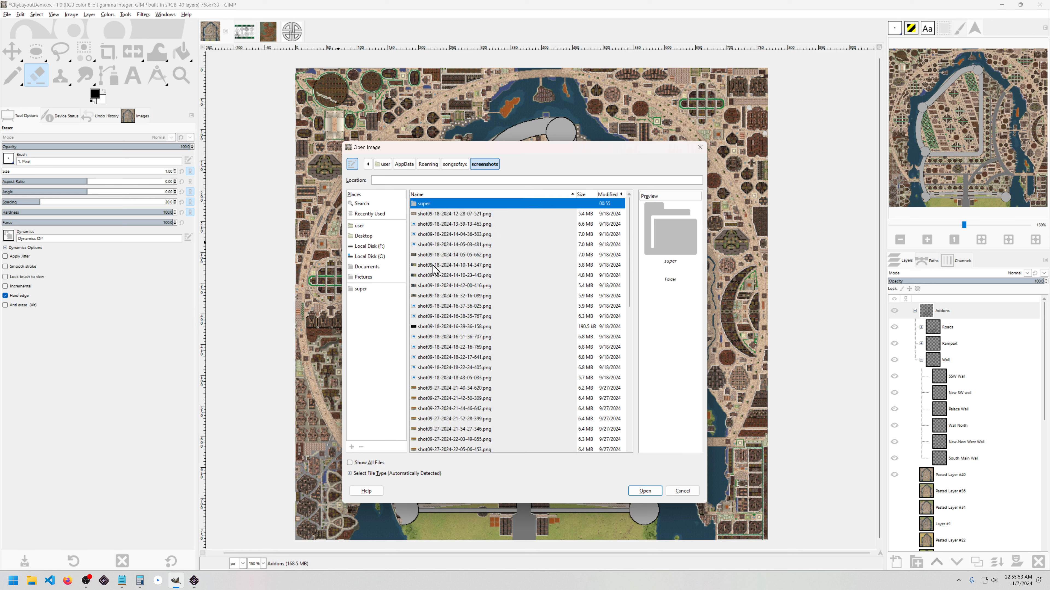
pyautogui.doubleClick(441, 204)
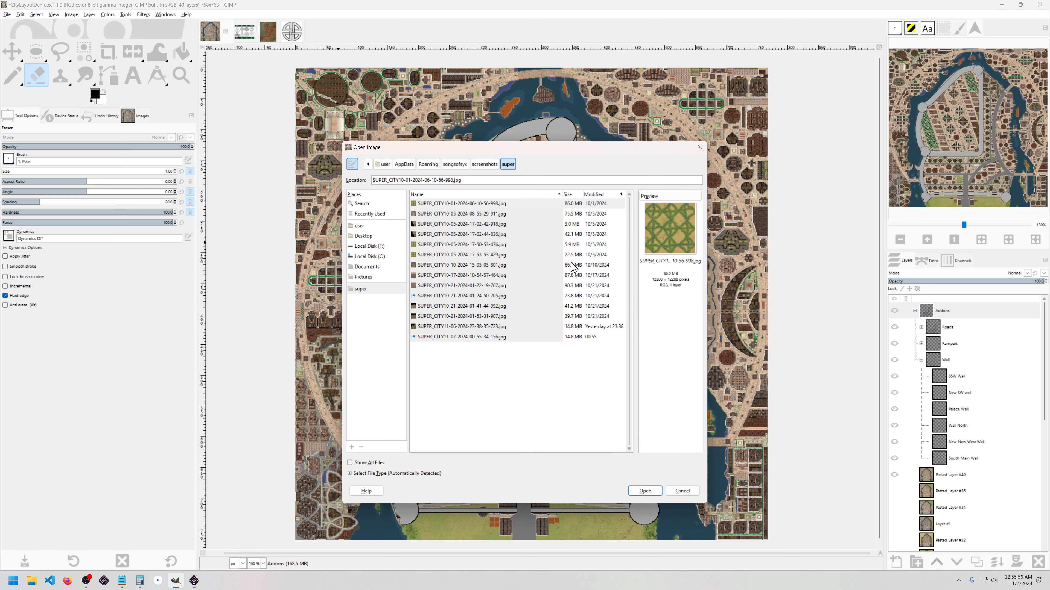
pyautogui.click(600, 194)
pyautogui.click(599, 194)
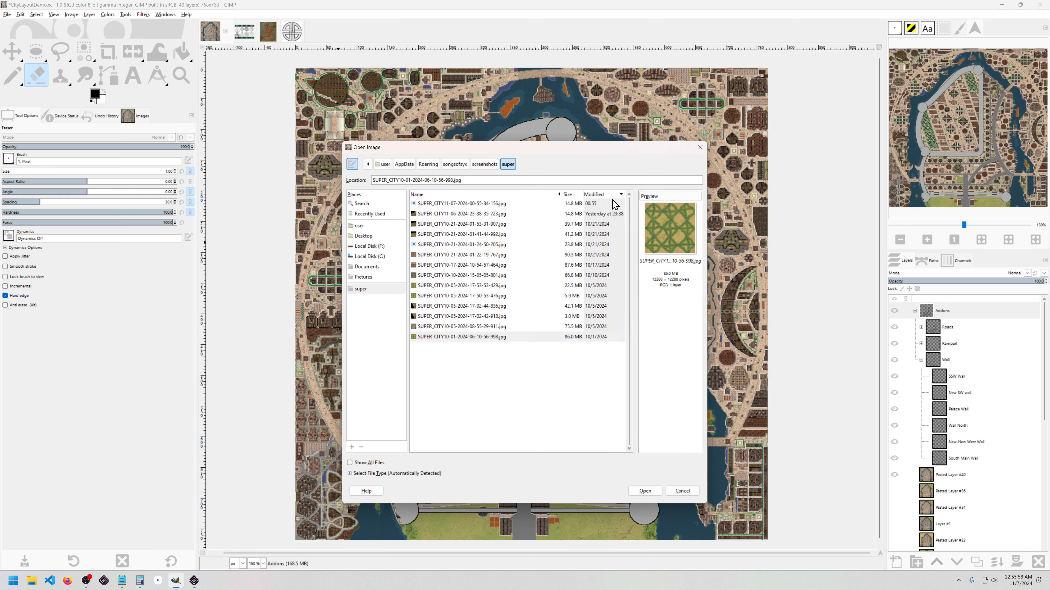
pyautogui.click(445, 205)
pyautogui.click(644, 491)
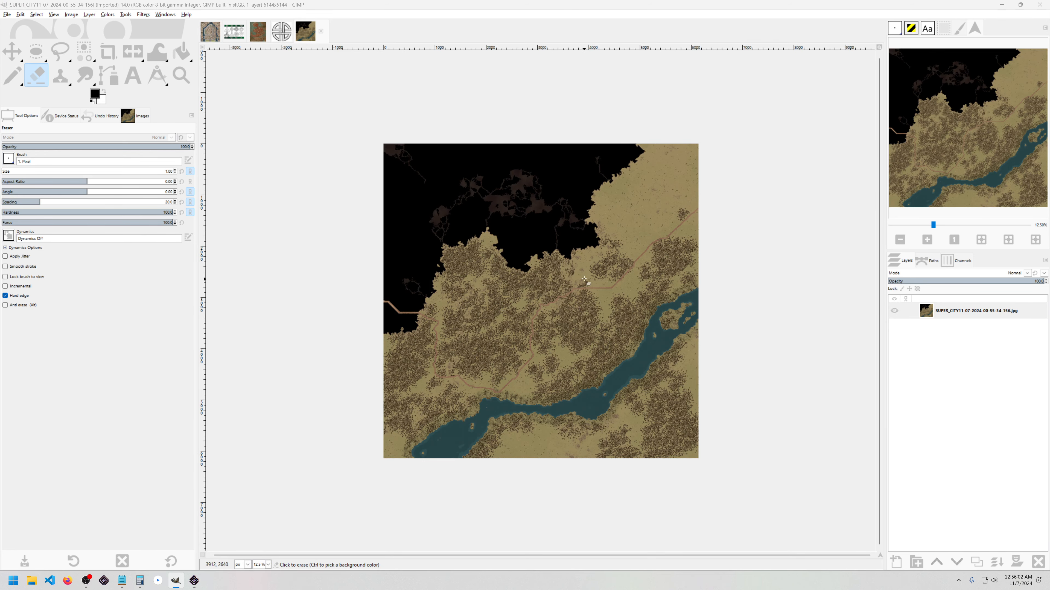
# Step: Scale the 6144×6144 screenshot to 768×768 pixels at 8 ppi with Cubic interpolation
pyautogui.scroll(1, 551, 276)
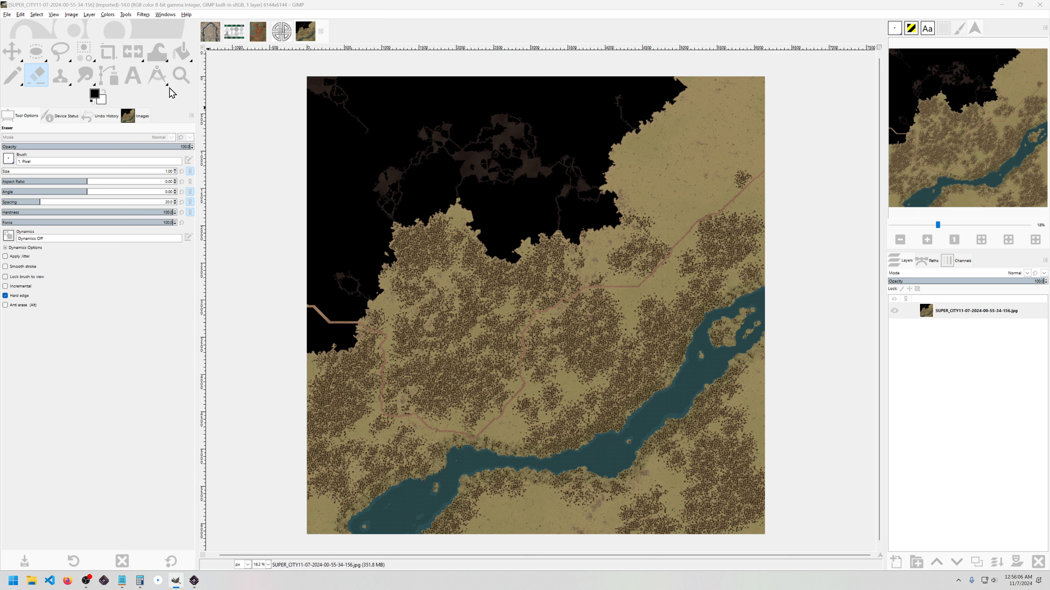
pyautogui.click(71, 17)
pyautogui.moveTo(51, 22)
pyautogui.click(78, 105)
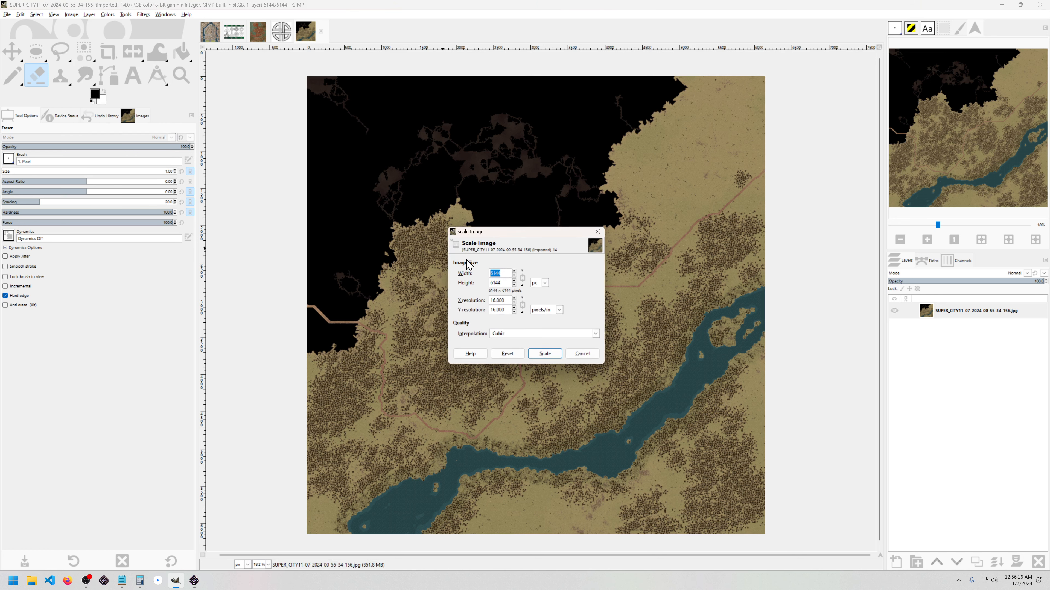
pyautogui.press('Tab')
pyautogui.doubleClick(507, 301)
pyautogui.write('8')
pyautogui.press('Tab')
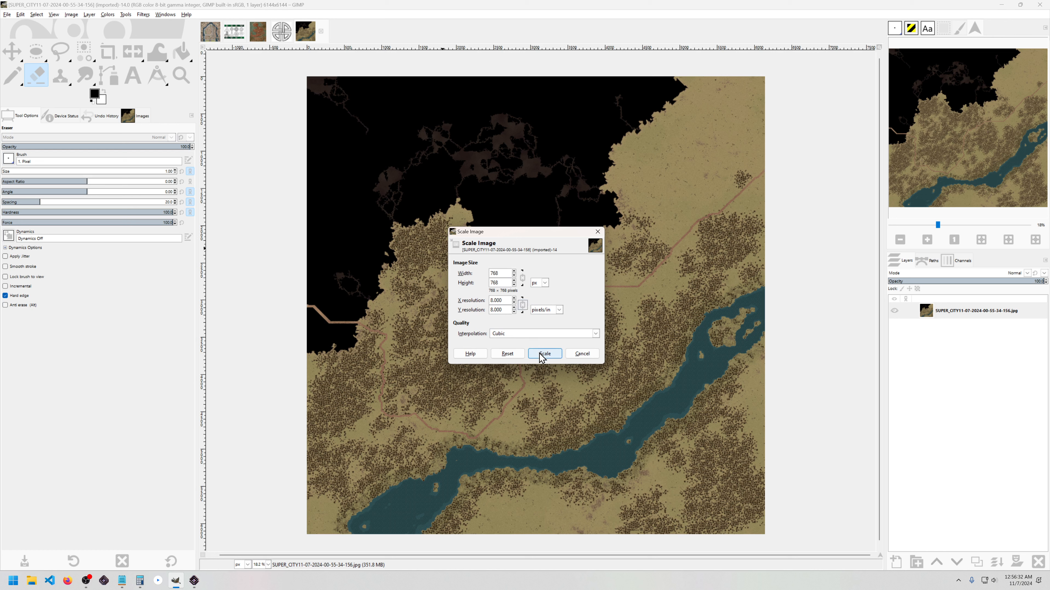
pyautogui.click(511, 334)
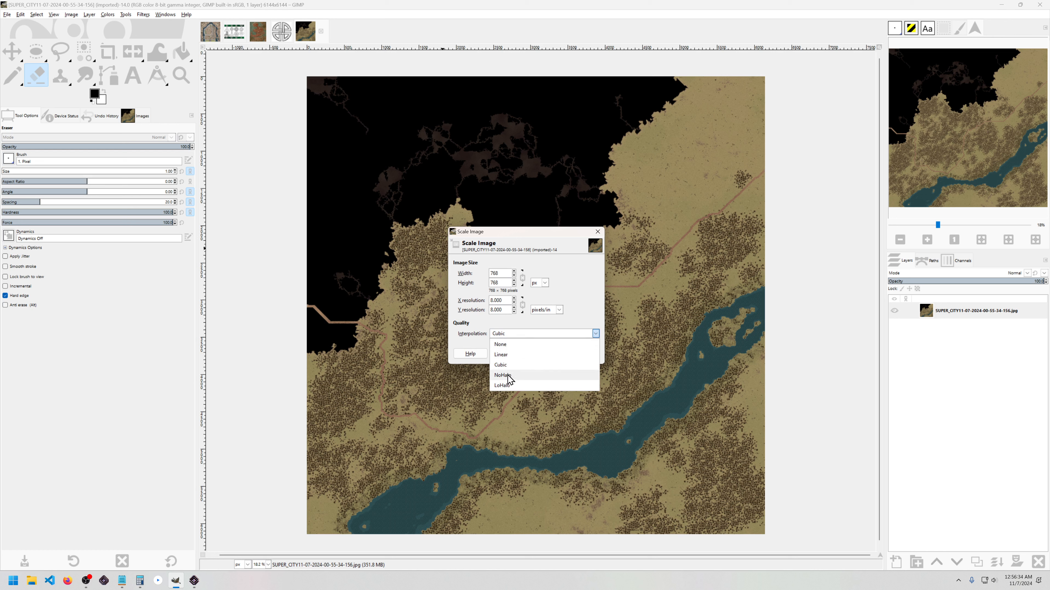
pyautogui.click(502, 365)
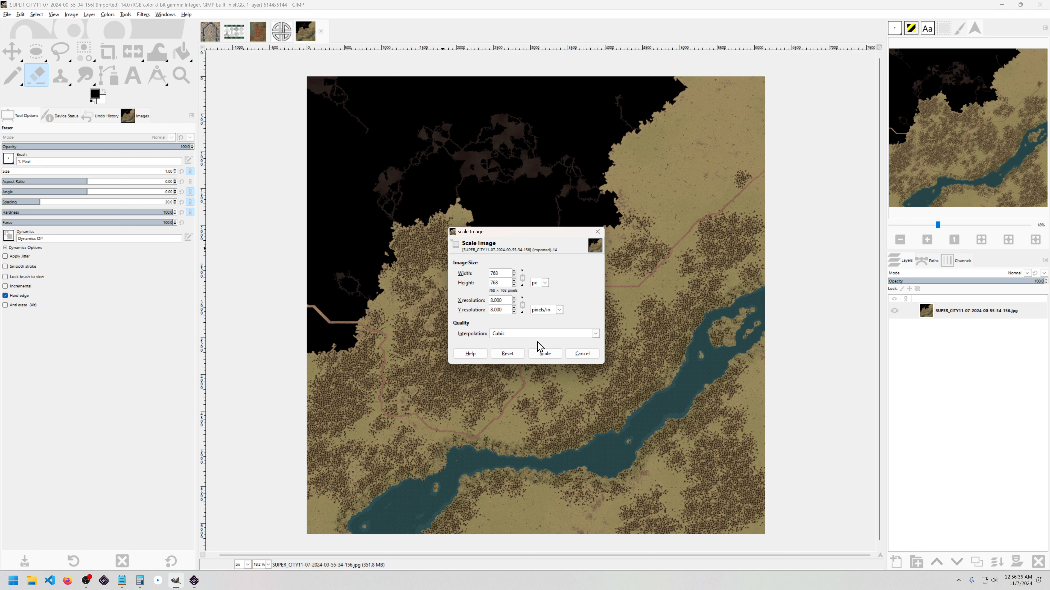
pyautogui.click(545, 354)
pyautogui.keyDown('ctrl'); pyautogui.scroll(5, 539, 299); pyautogui.keyUp('ctrl')
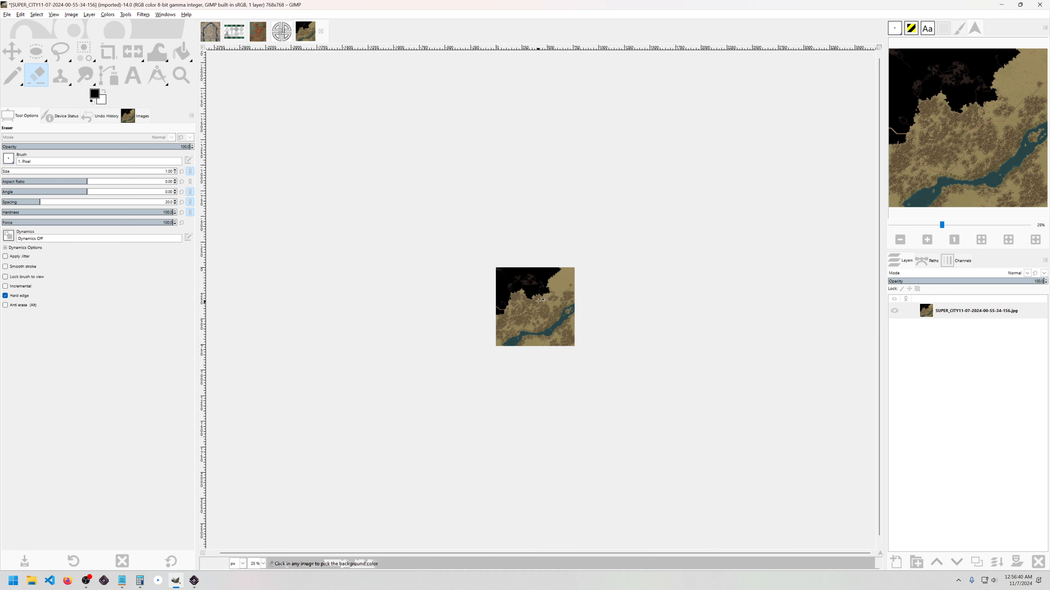
# Step: Zoom in and try two Pencil strokes on the map, undoing both
pyautogui.keyDown('ctrl'); pyautogui.scroll(2, 540, 301); pyautogui.keyUp('ctrl')
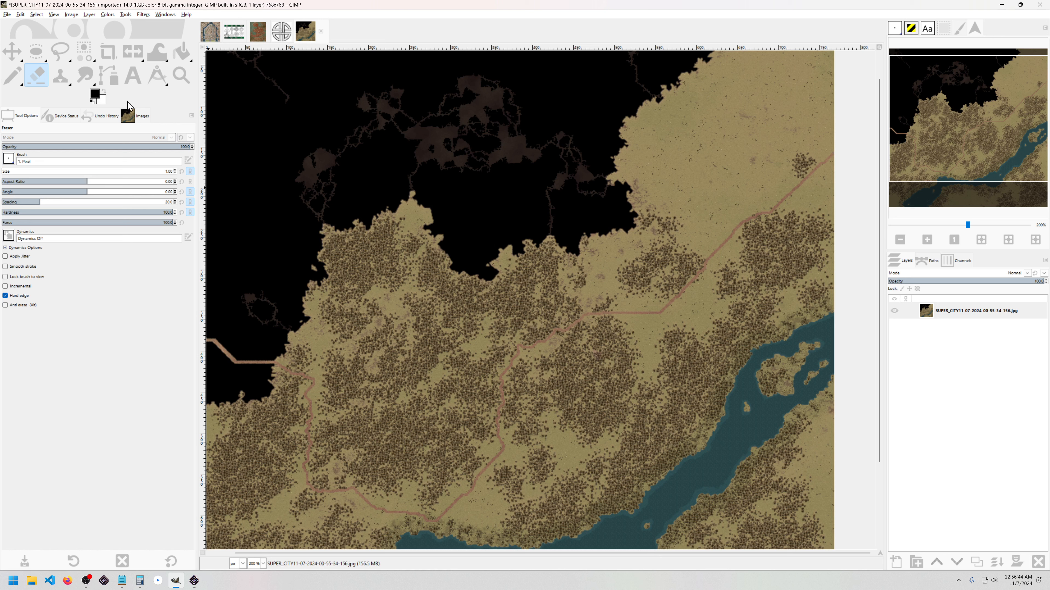
pyautogui.press('n')
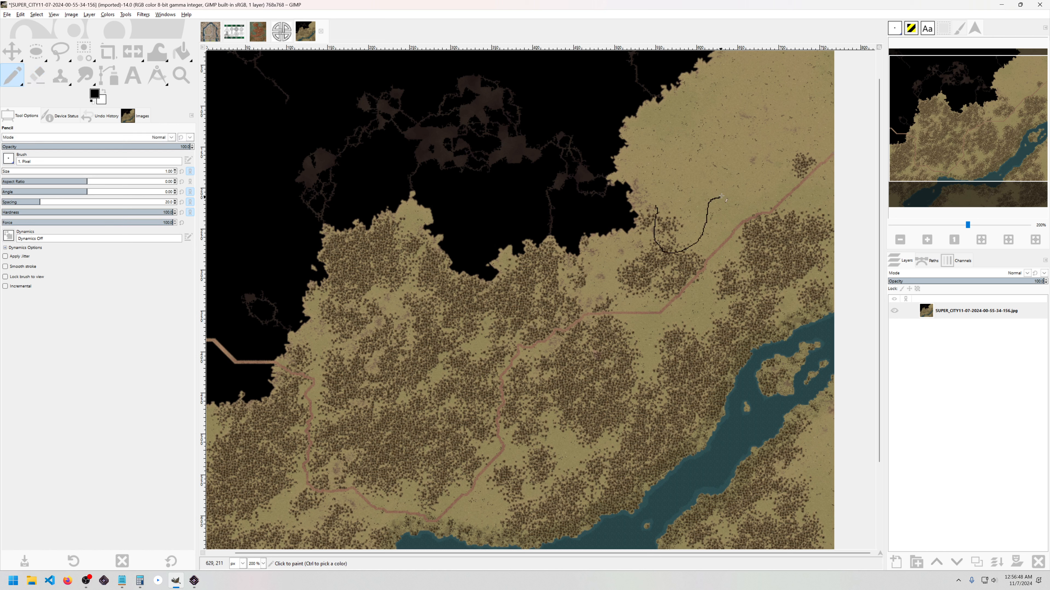
pyautogui.moveTo(740, 151); pyautogui.dragTo(749, 151)
pyautogui.keyDown('ctrl'); pyautogui.scroll(4, 610, 267); pyautogui.keyUp('ctrl')
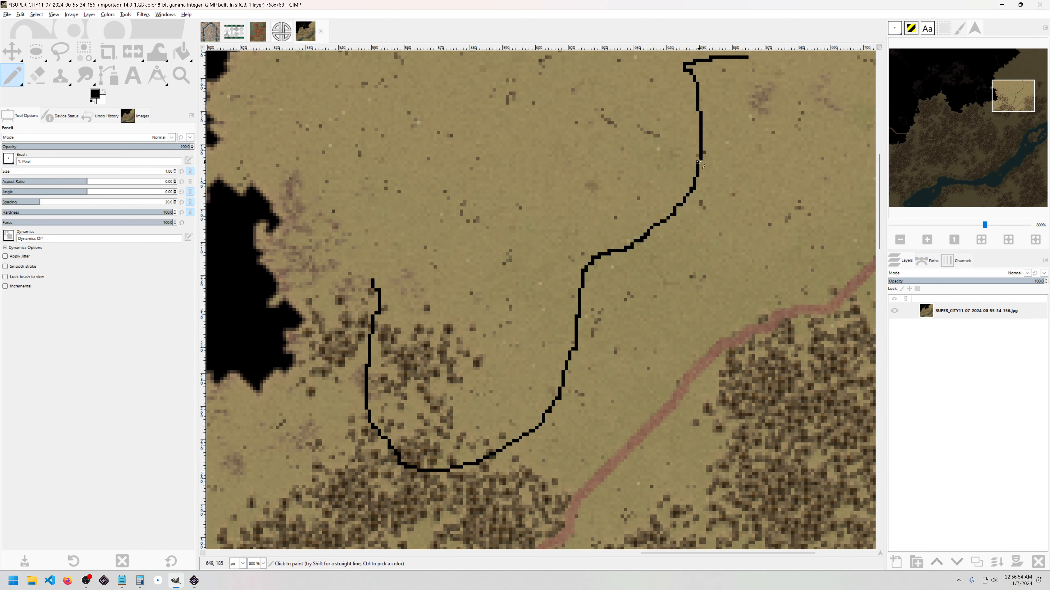
pyautogui.hotkey('ctrl', 'z')
pyautogui.hotkey('ctrl', 'z')
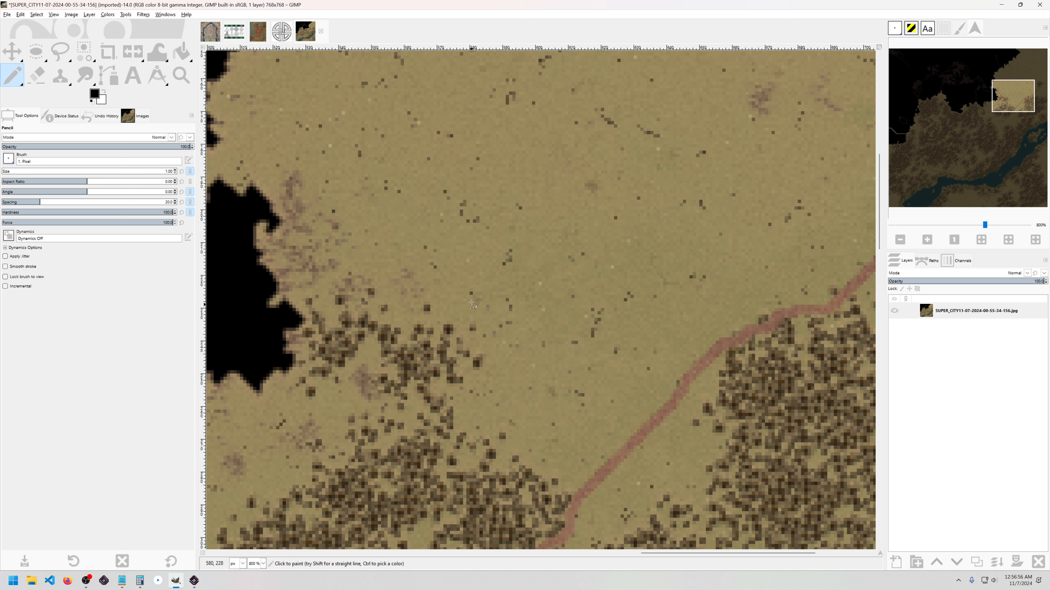
pyautogui.moveTo(417, 285)
pyautogui.mouseDown()
pyautogui.moveTo(505, 435)
pyautogui.moveTo(542, 290)
pyautogui.moveTo(638, 241)
pyautogui.moveTo(658, 186)
pyautogui.moveTo(714, 126)
pyautogui.moveTo(698, 63)
pyautogui.moveTo(610, 73)
pyautogui.moveTo(533, 103)
pyautogui.moveTo(475, 252)
pyautogui.moveTo(428, 290)
pyautogui.mouseUp()
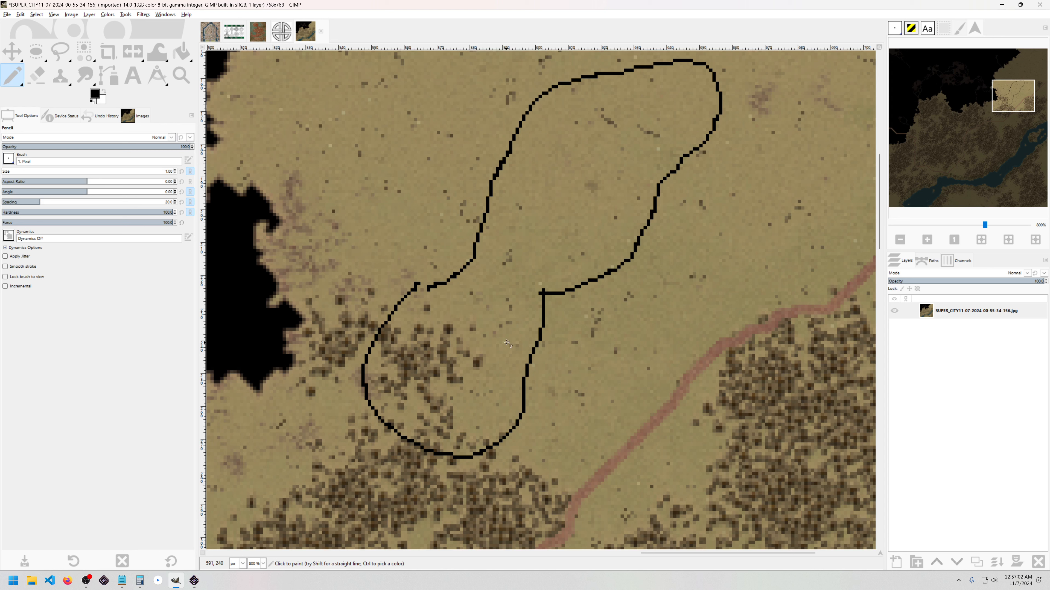
pyautogui.hotkey('ctrl', 'z')
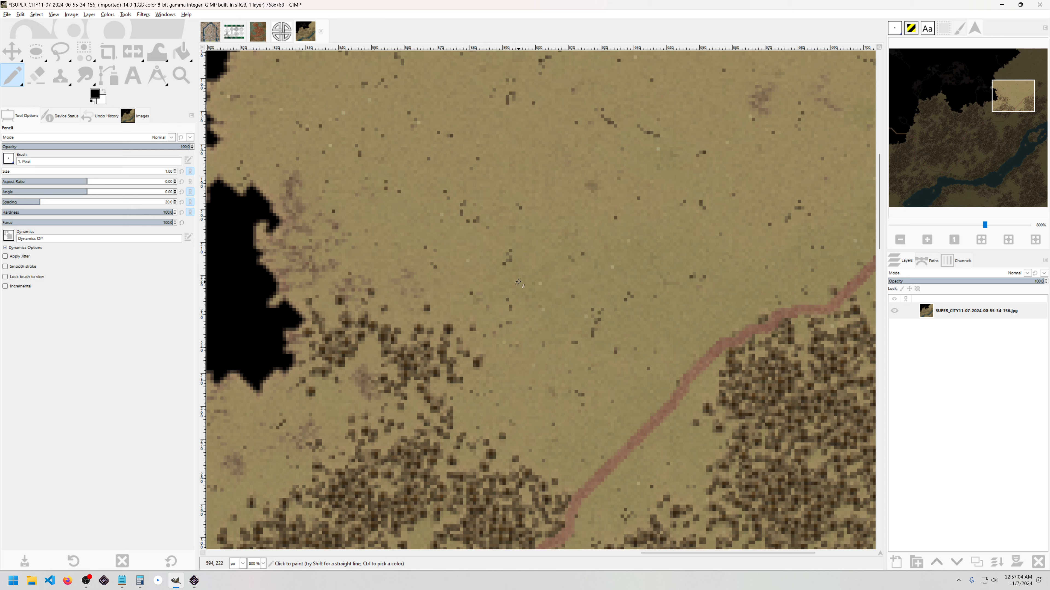
# Step: Draw the final thin black pencil curve across the open ground above the road
pyautogui.moveTo(467, 244); pyautogui.dragTo(550, 260)
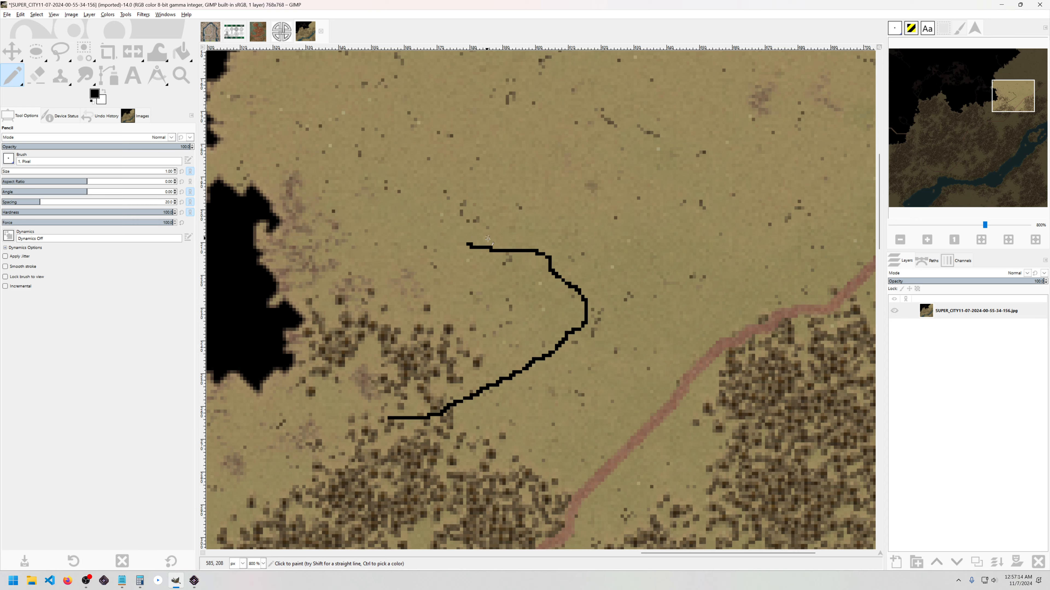
pyautogui.scroll(3, 488, 239)
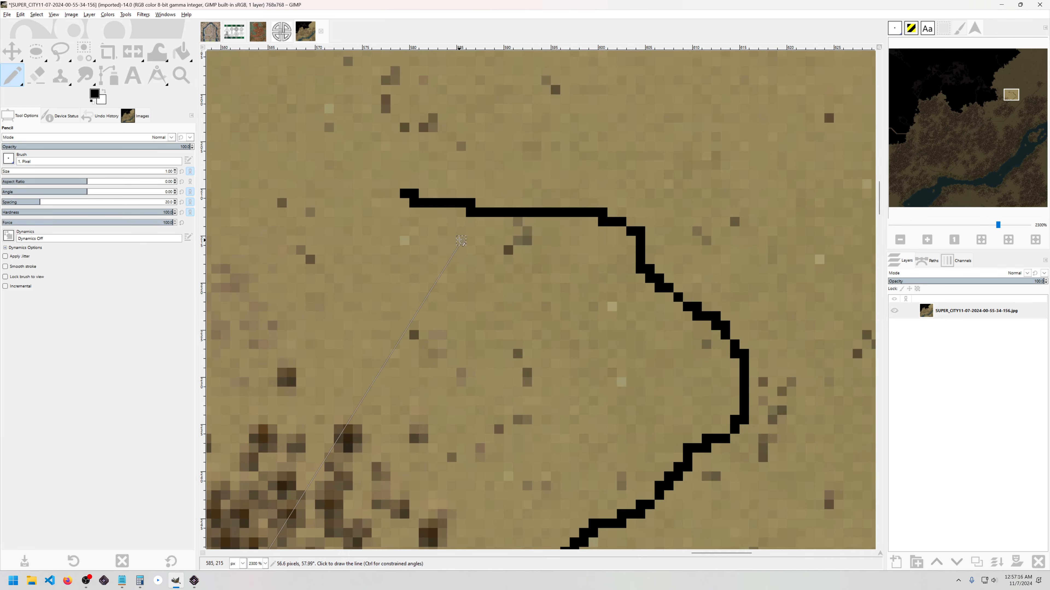
pyautogui.hotkey('shift', 'm')
pyautogui.scroll(3, 401, 192)
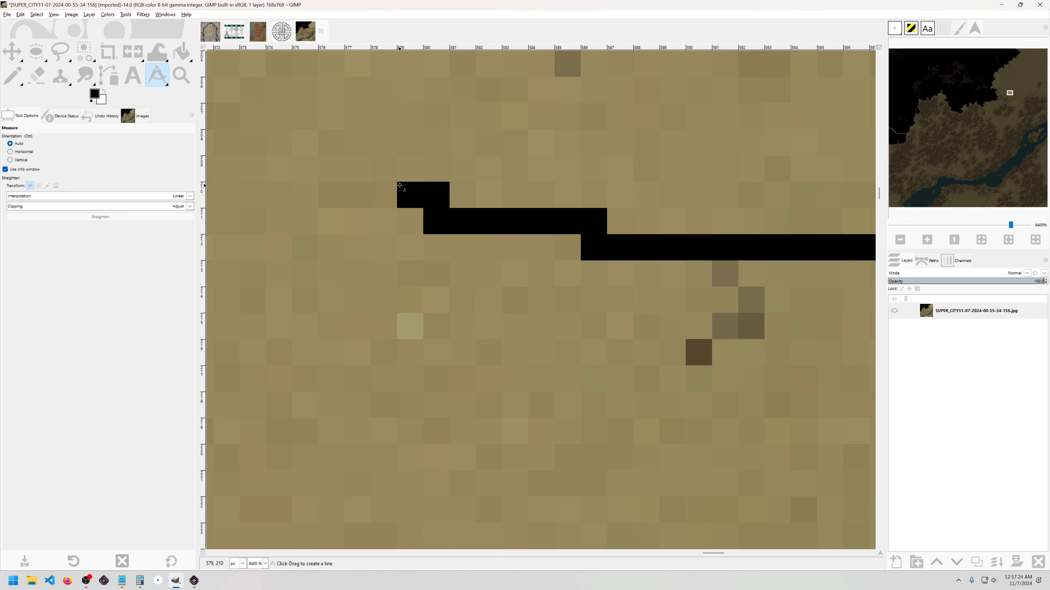
# Step: In Songs of Syx, place the landing party to found the city and zoom out
pyautogui.hotkey('alt', 'Tab')
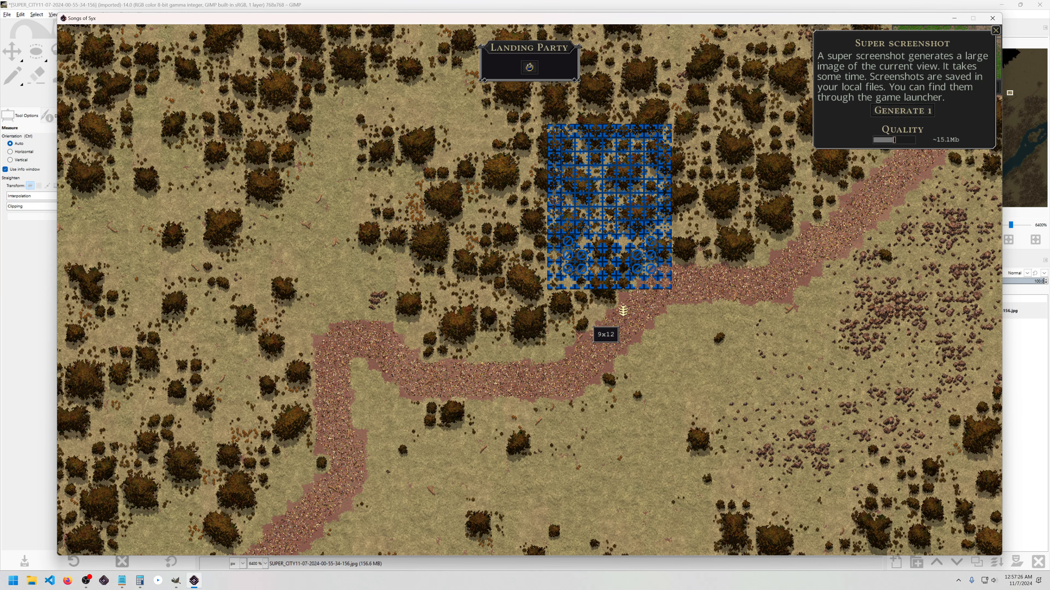
pyautogui.click(406, 247)
pyautogui.scroll(-1, 407, 249)
pyautogui.press('w')
pyautogui.press('d')
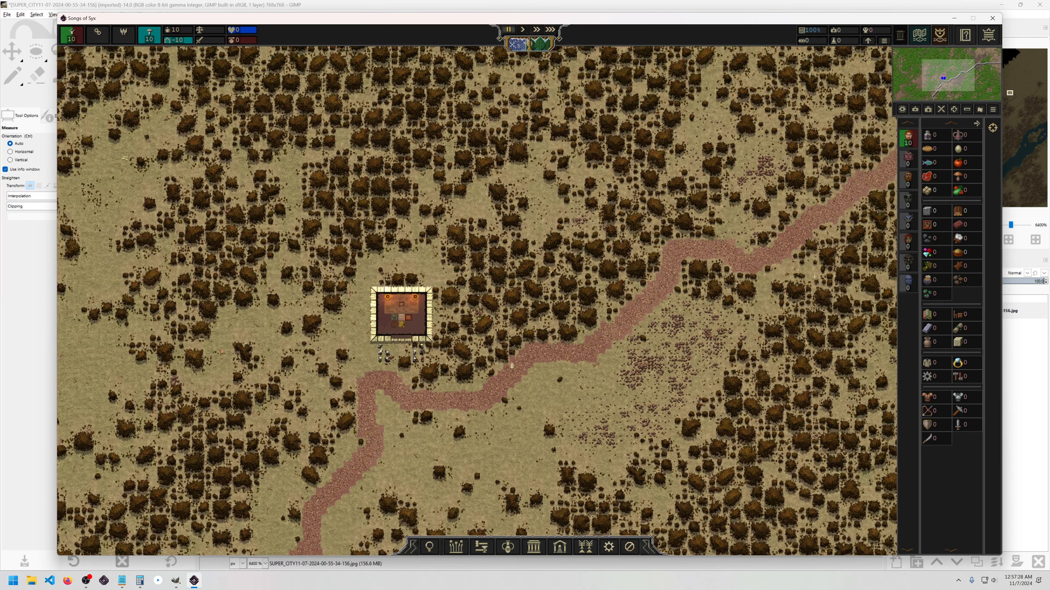
# Step: Drag out a large rectangular area while panning the map, then return to GIMP
pyautogui.moveTo(556, 261); pyautogui.dragTo(517, 273)
pyautogui.press('a')
pyautogui.press('s')
pyautogui.press('d')
pyautogui.press('w')
pyautogui.press('s')
pyautogui.hotkey('alt', 'Tab')
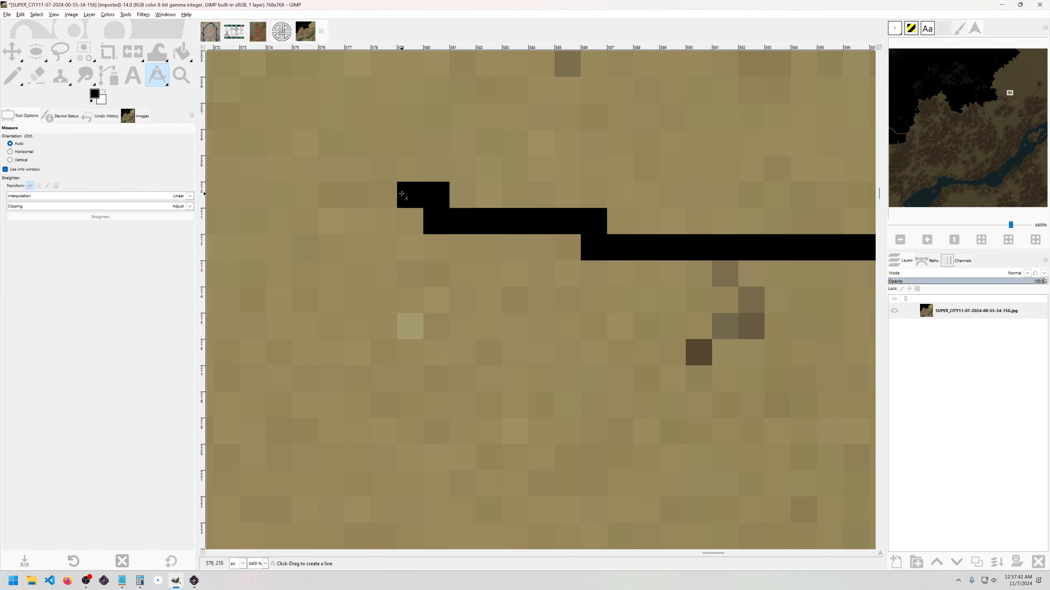
pyautogui.scroll(-4, 401, 193)
pyautogui.moveTo(404, 196); pyautogui.dragTo(502, 268)
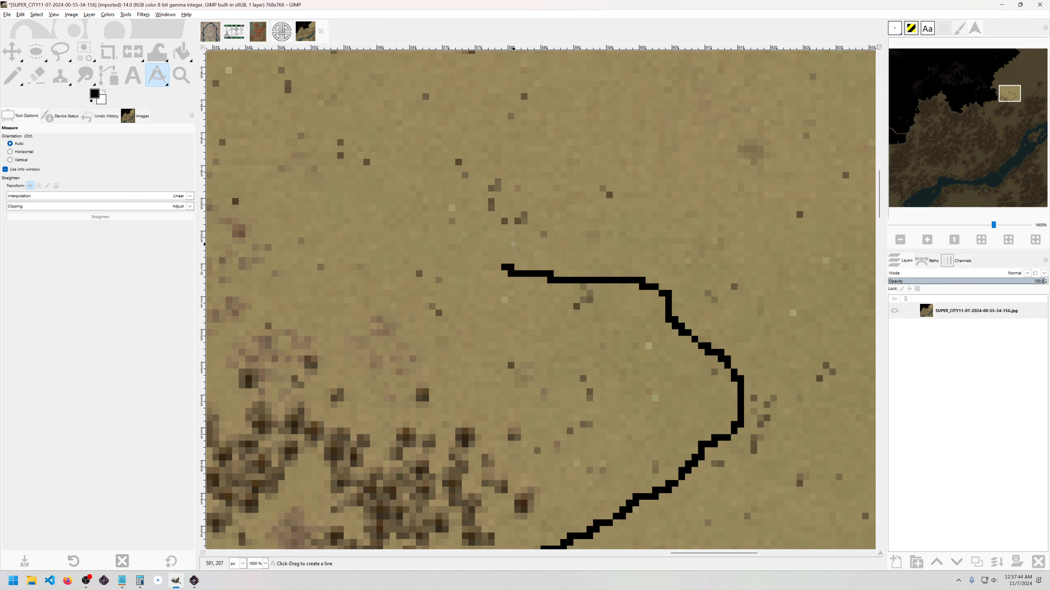
pyautogui.hotkey('alt', 'Tab')
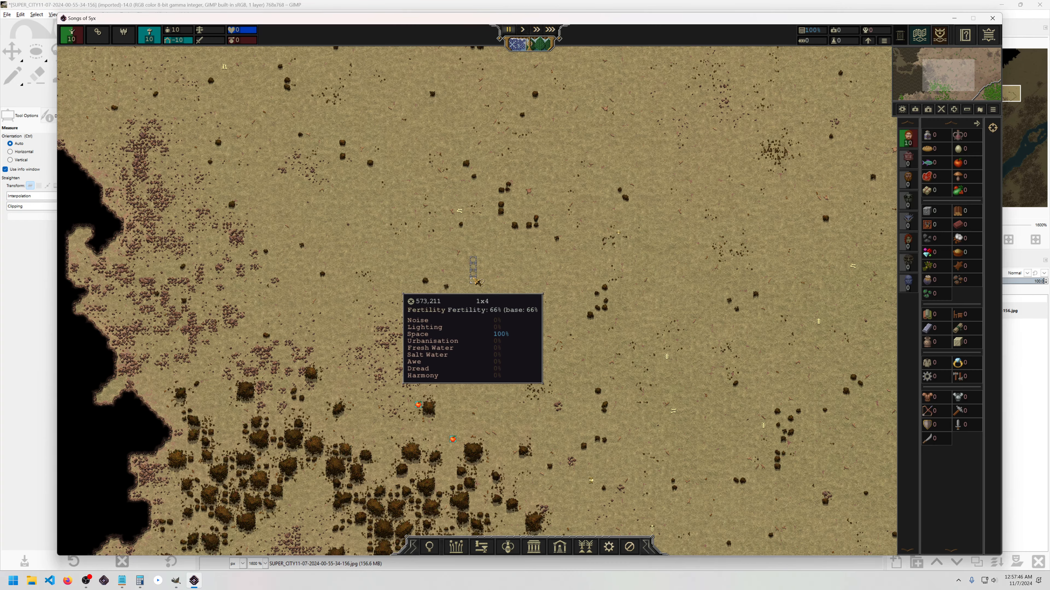
pyautogui.hotkey('alt', 'Tab')
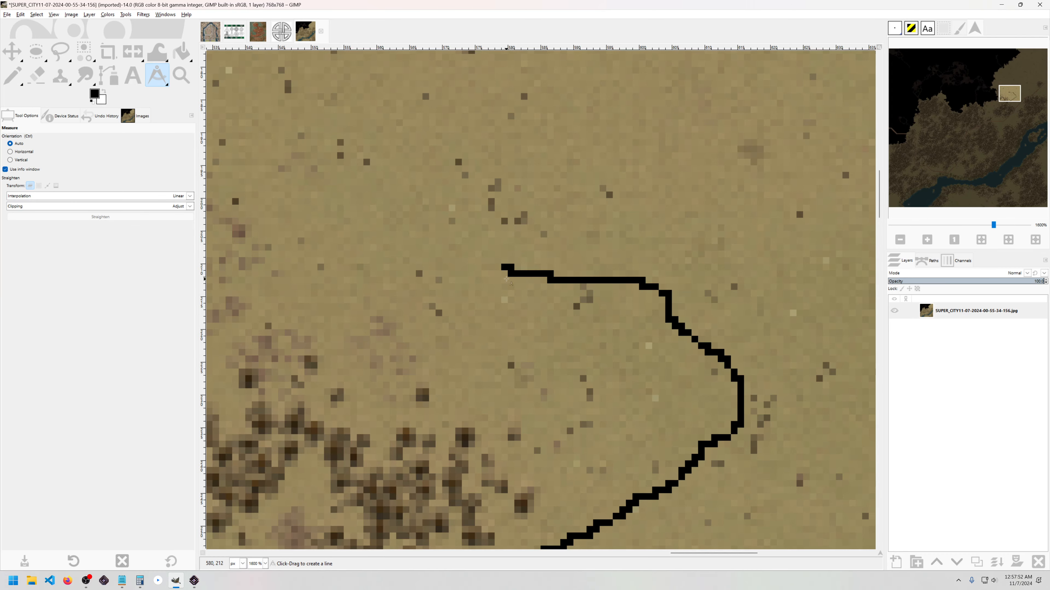
pyautogui.scroll(3, 506, 284)
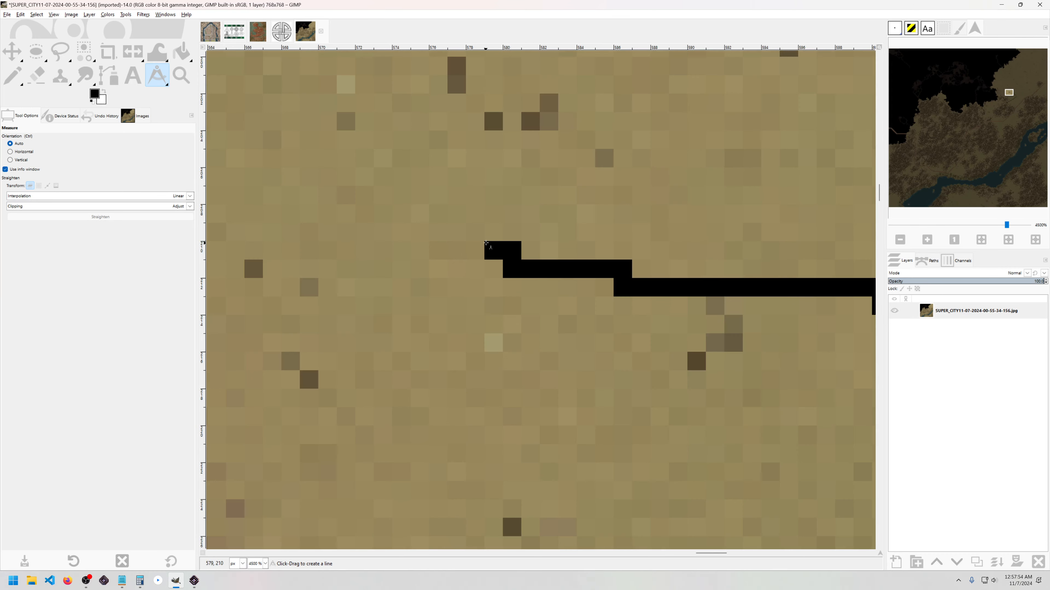
pyautogui.scroll(-5, 490, 253)
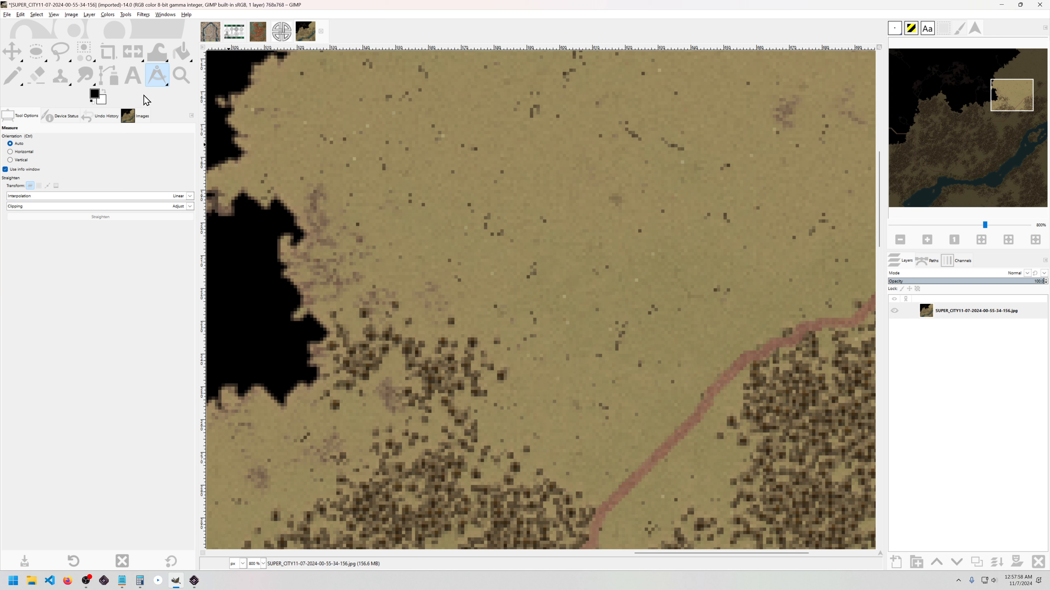
# Step: Select a 52×55 square on the map and turn it into a 1 px border
pyautogui.moveTo(37, 53); pyautogui.dragTo(53, 74)
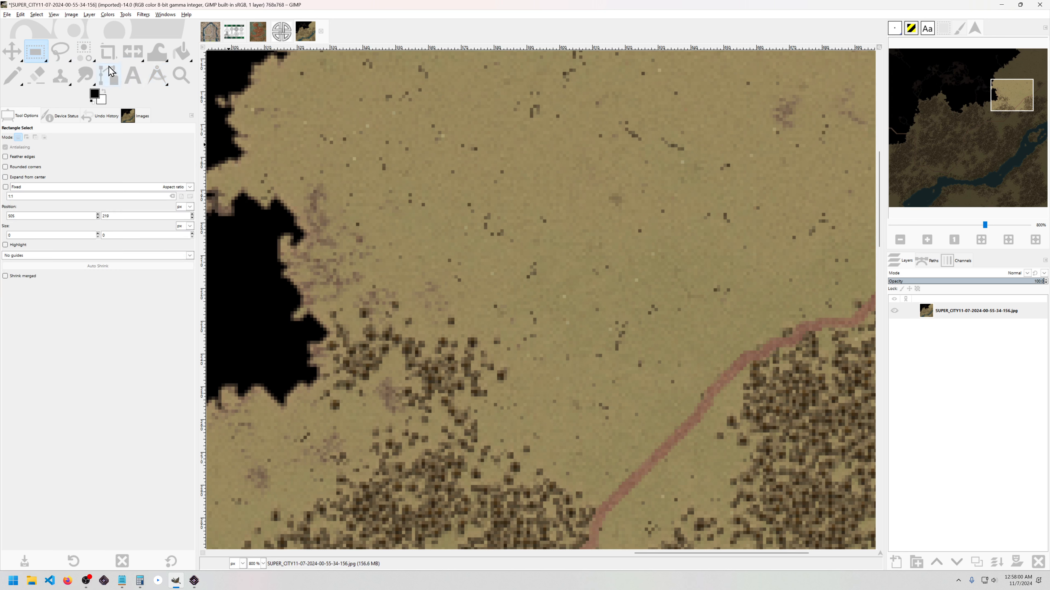
pyautogui.press('w')
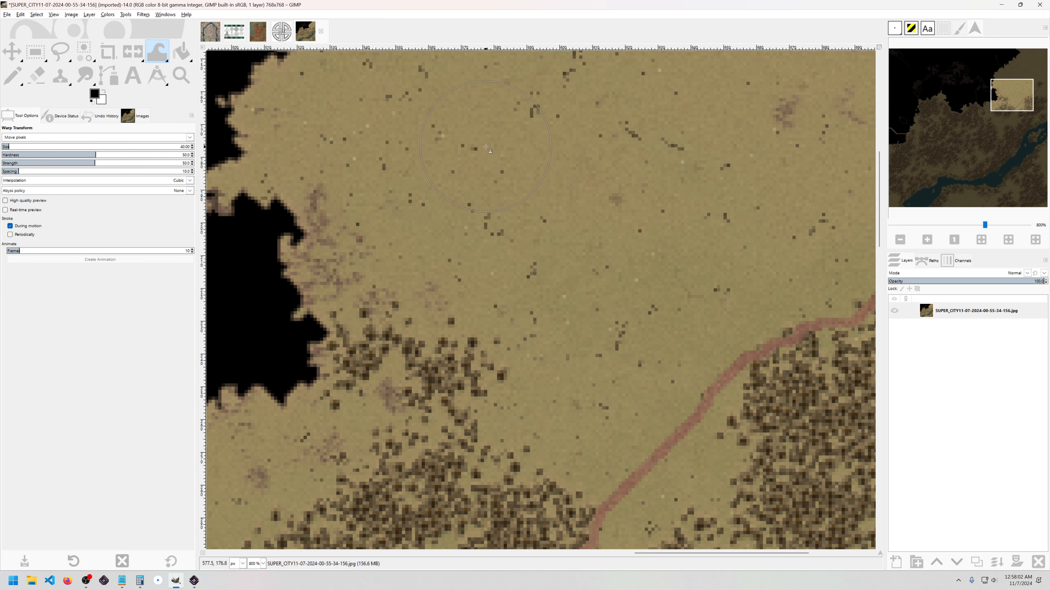
pyautogui.press('r')
pyautogui.moveTo(435, 132); pyautogui.dragTo(605, 310)
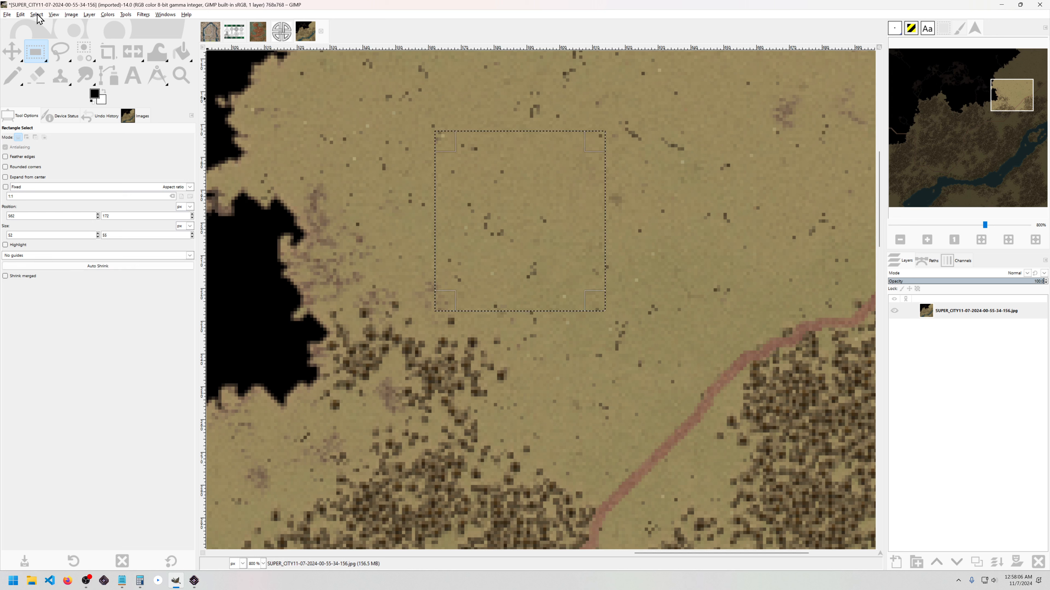
pyautogui.click(51, 15)
pyautogui.moveTo(37, 14)
pyautogui.click(62, 124)
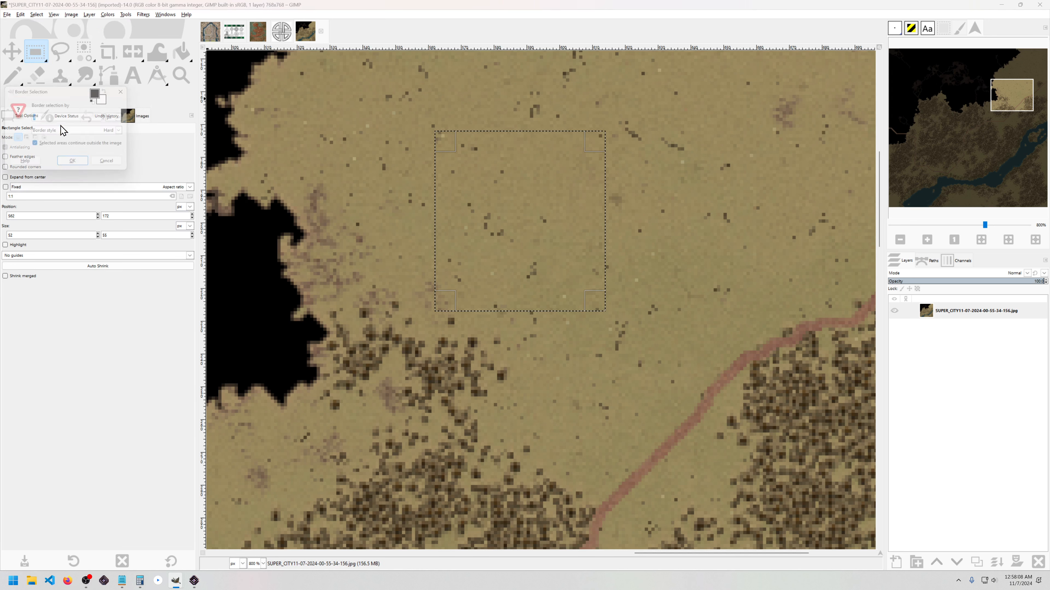
pyautogui.click(78, 167)
# Step: Create a new 'Lower City' layer and bucket-fill the border black on it
pyautogui.scroll(2, 444, 162)
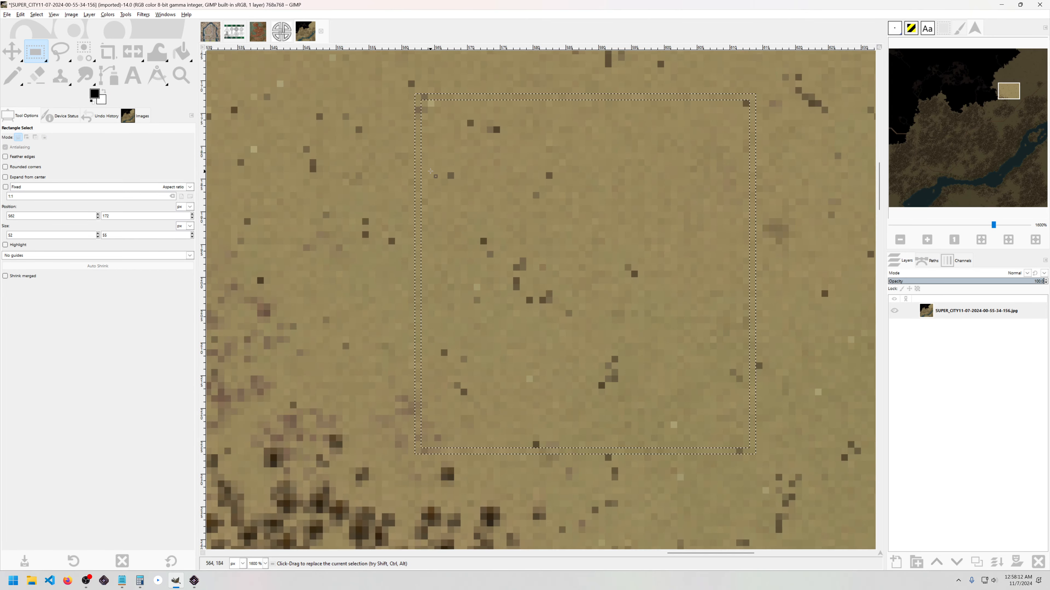
pyautogui.hotkey('shift', 'b')
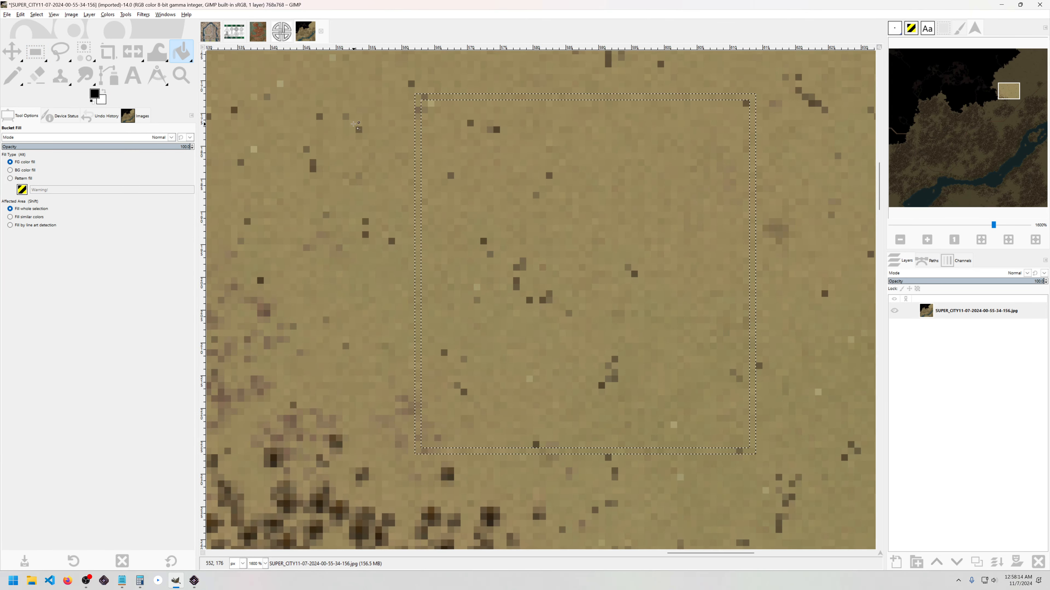
pyautogui.click(420, 112)
pyautogui.hotkey('ctrl', 'z')
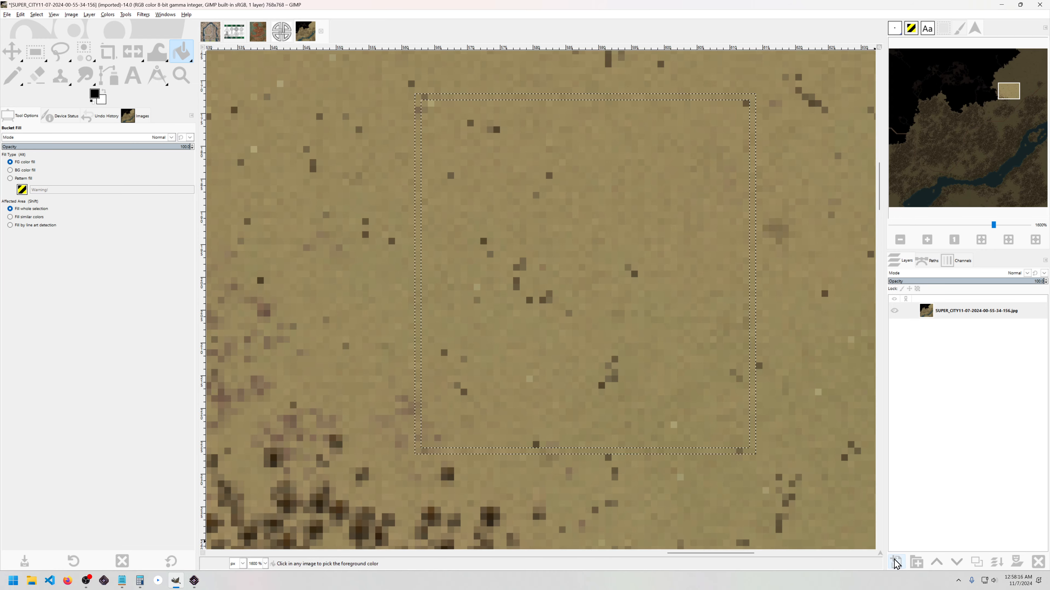
pyautogui.click(895, 562)
pyautogui.click(937, 550)
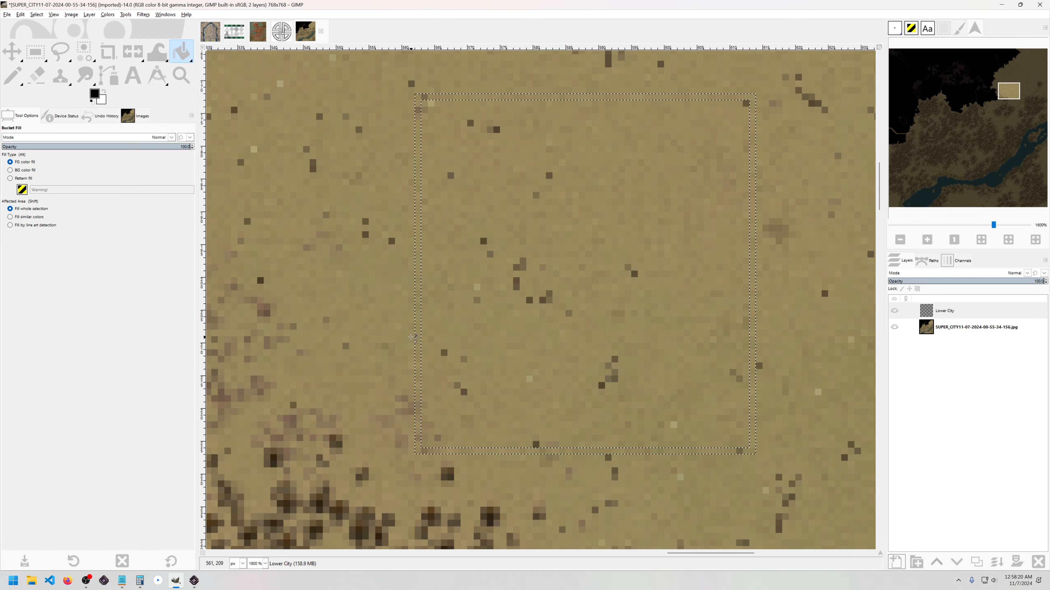
pyautogui.click(422, 336)
pyautogui.scroll(-2, 455, 233)
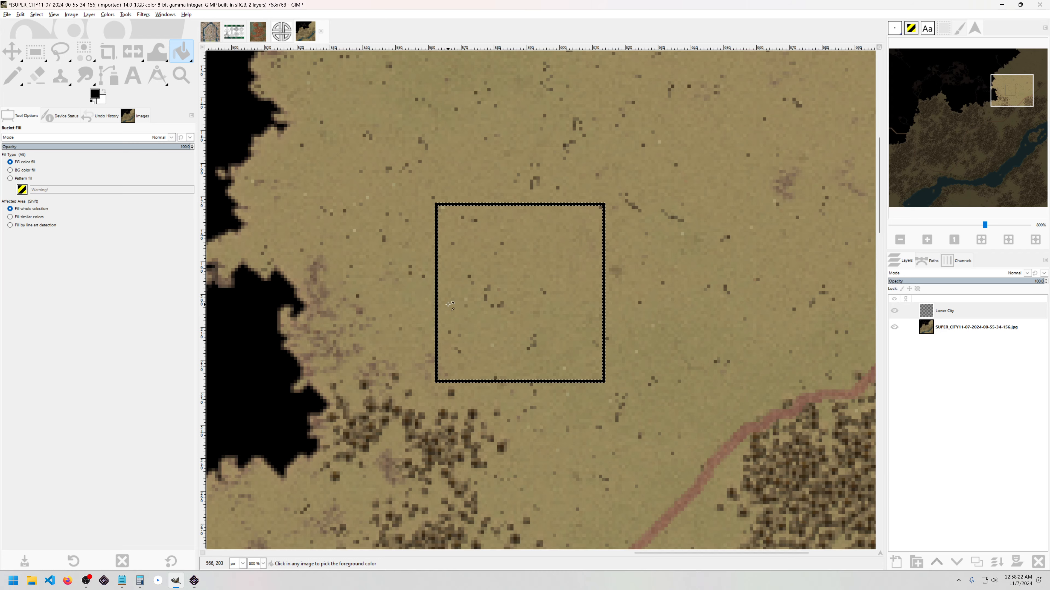
pyautogui.scroll(2, 454, 233)
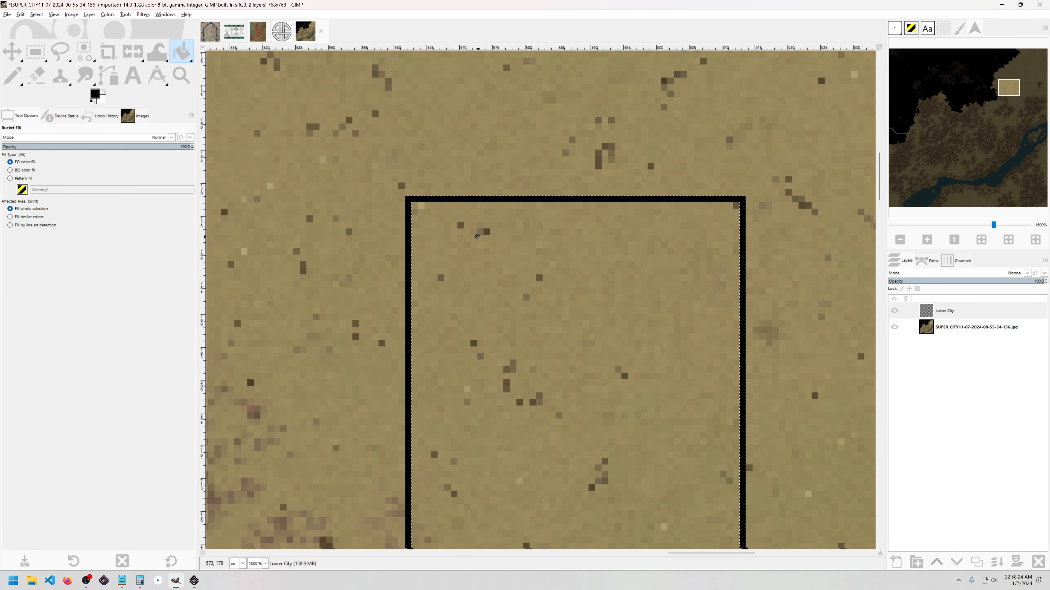
# Step: Measure the black outline's top edge, then undo the fill and the Lower City layer
pyautogui.scroll(2, 398, 204)
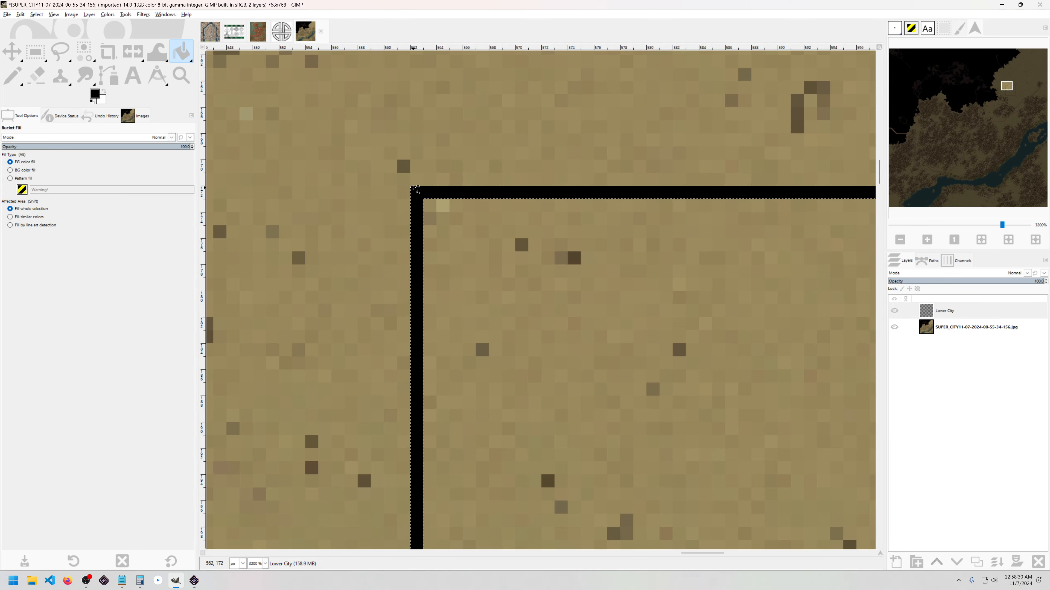
pyautogui.press('shift')
pyautogui.hotkey('shift', 'm')
pyautogui.scroll(-1, 417, 248)
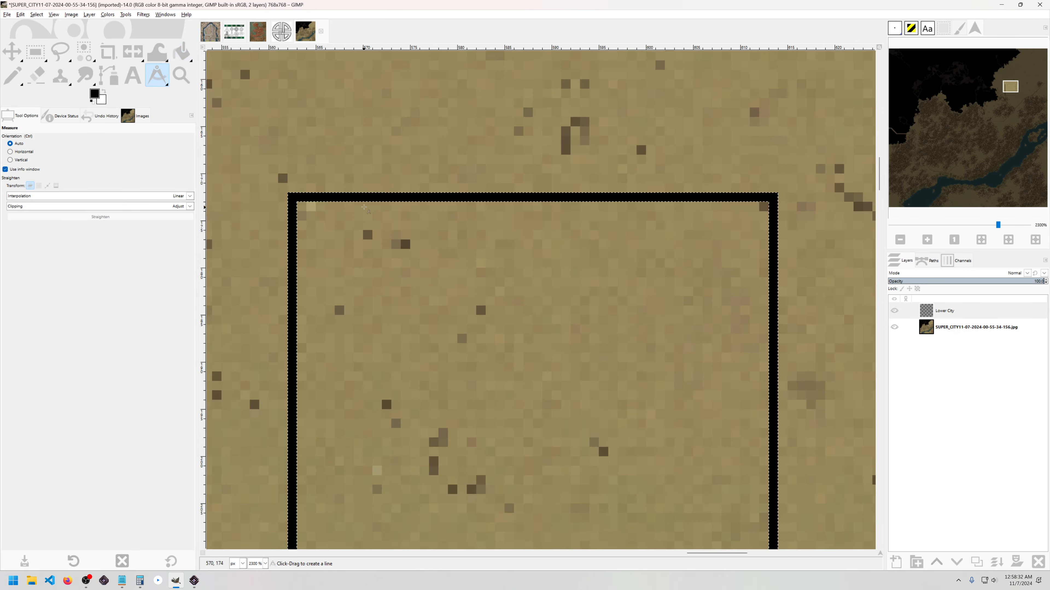
pyautogui.moveTo(288, 192); pyautogui.dragTo(778, 193)
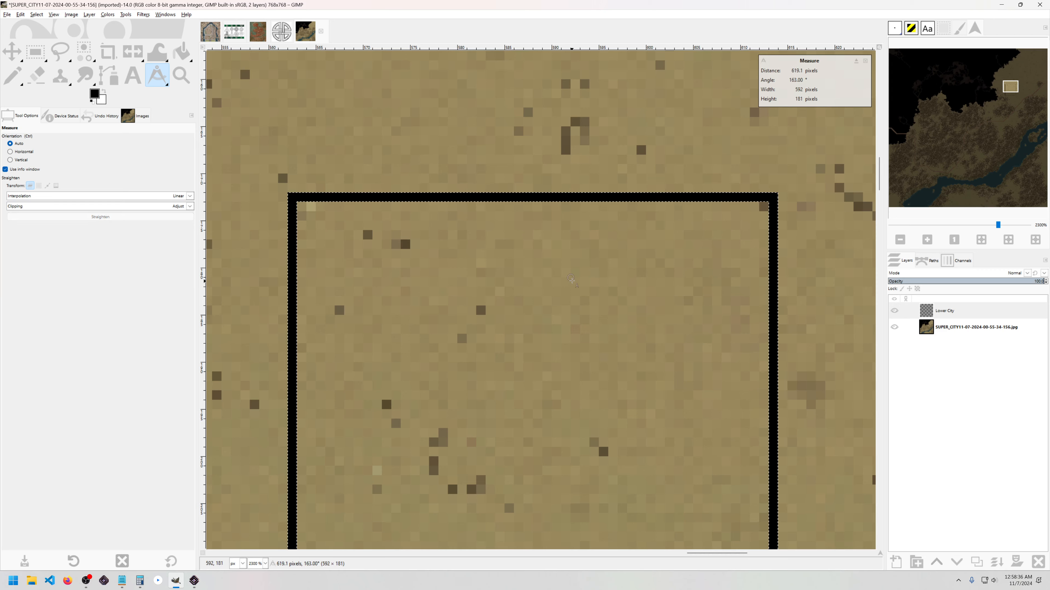
pyautogui.click(571, 278)
pyautogui.hotkey('ctrl', 'z')
pyautogui.hotkey('ctrl', 'z')
pyautogui.hotkey('ctrl', 'z')
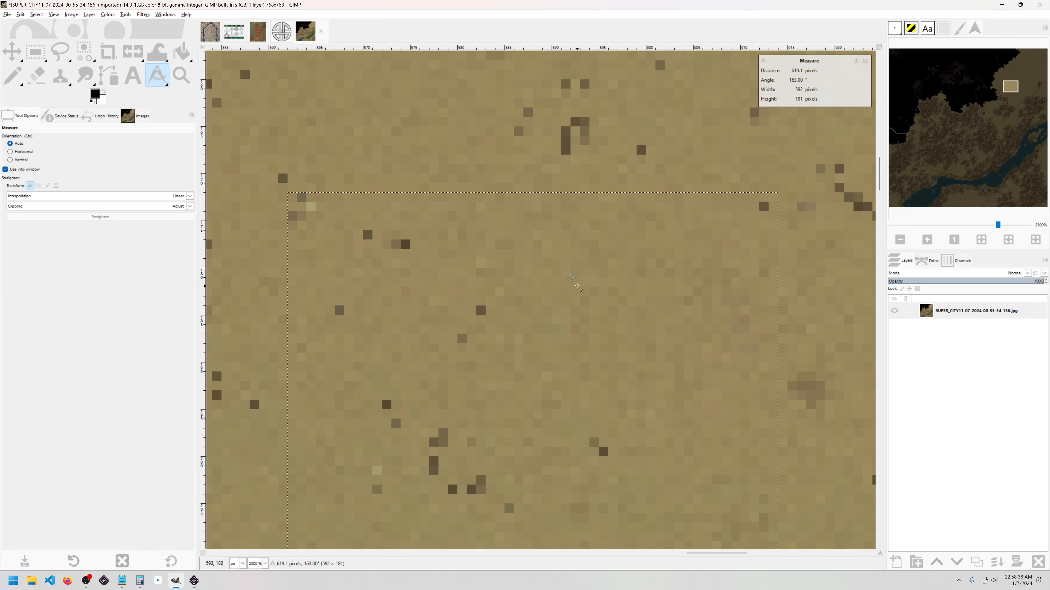
# Step: Draw a circular ellipse selection centred on the river bend
pyautogui.moveTo(40, 59); pyautogui.dragTo(78, 73)
pyautogui.scroll(-4, 343, 167)
pyautogui.scroll(-2, 351, 186)
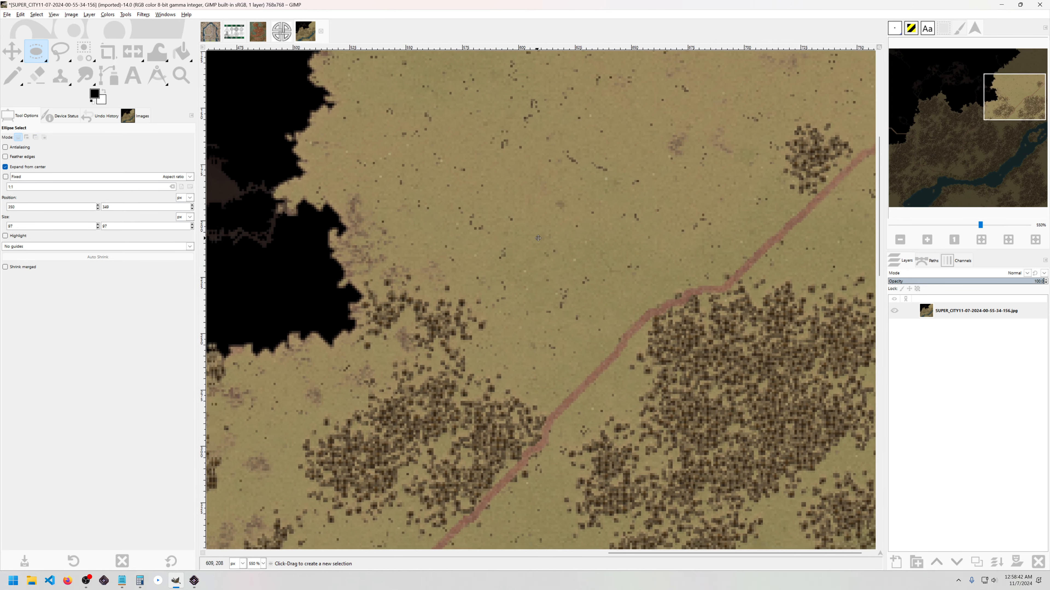
pyautogui.scroll(1, 551, 334)
pyautogui.moveTo(552, 334); pyautogui.dragTo(662, 176)
pyautogui.moveTo(521, 193)
pyautogui.mouseDown()
pyautogui.moveTo(535, 226)
pyautogui.moveTo(444, 90)
pyautogui.mouseUp()
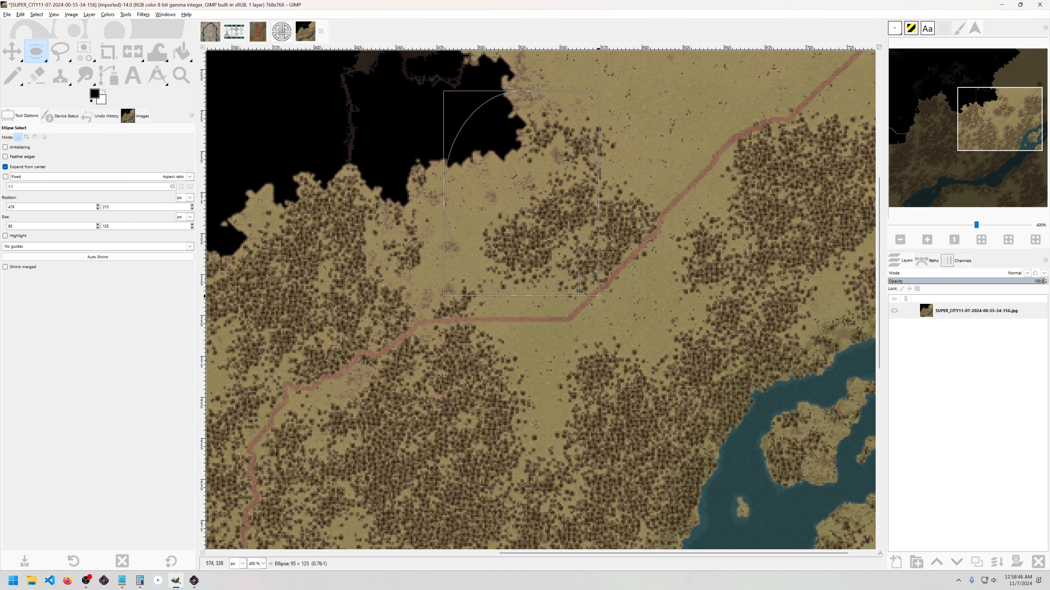
pyautogui.moveTo(361, 306)
pyautogui.mouseDown()
pyautogui.moveTo(507, 400)
pyautogui.moveTo(501, 425)
pyautogui.moveTo(474, 417)
pyautogui.mouseUp()
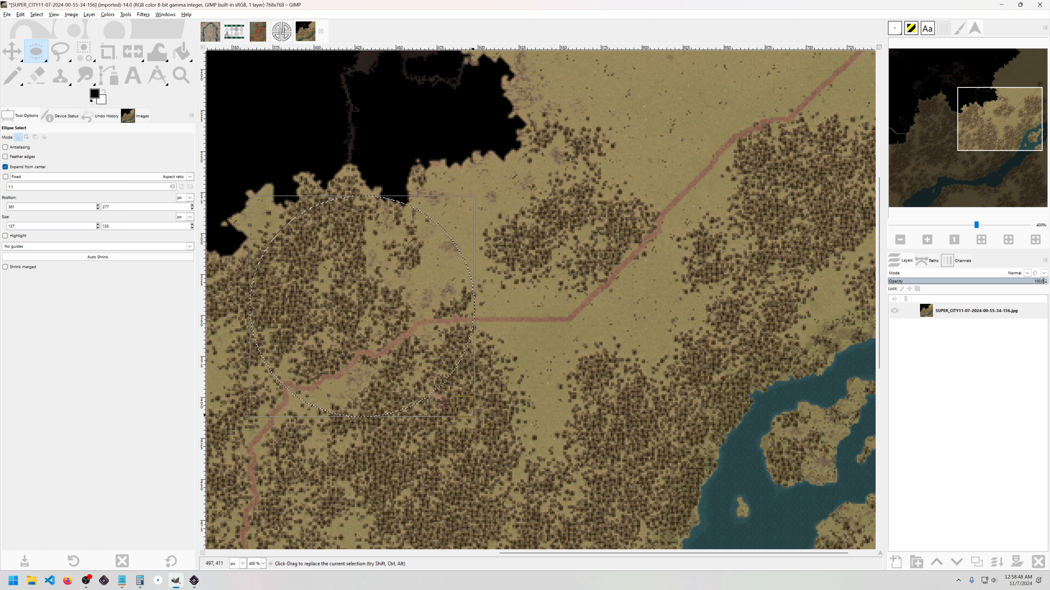
pyautogui.moveTo(514, 354)
pyautogui.mouseDown()
pyautogui.moveTo(587, 415)
pyautogui.moveTo(604, 452)
pyautogui.mouseUp()
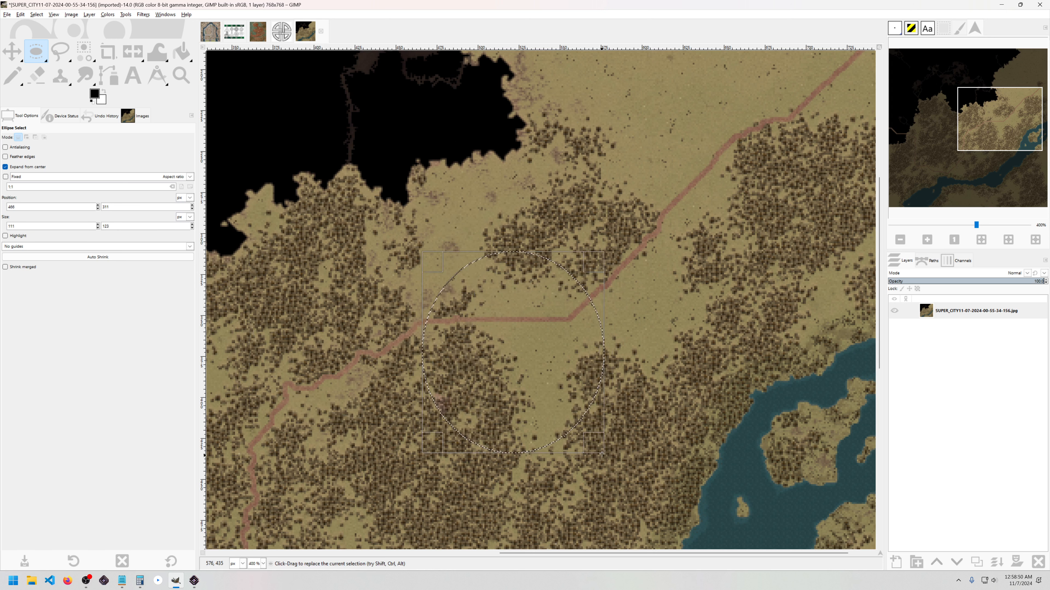
# Step: Grow the circle by 8 px and convert it to a Hard-style border ring
pyautogui.click(37, 15)
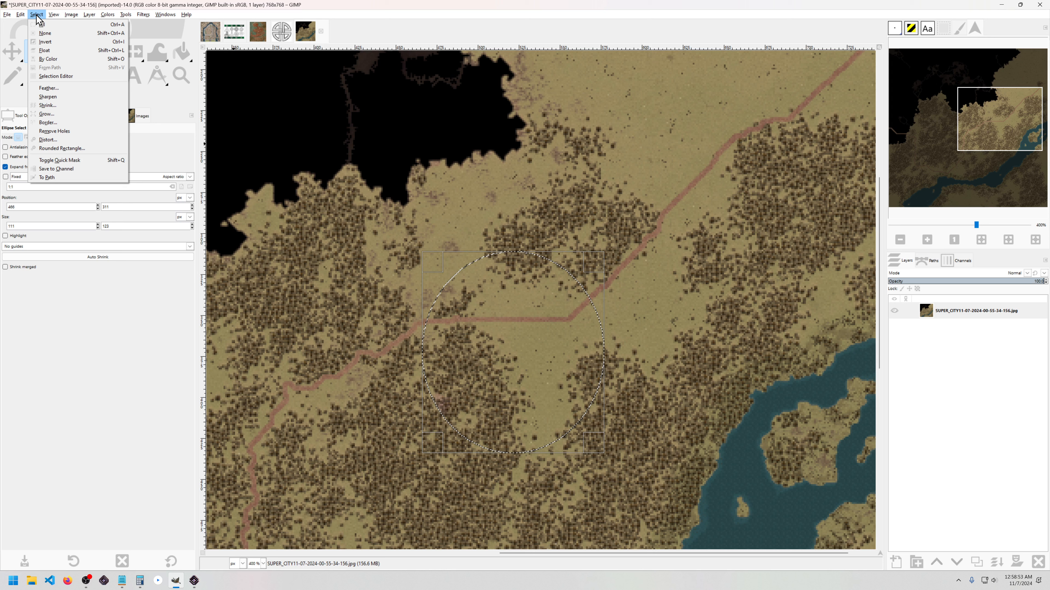
pyautogui.click(46, 114)
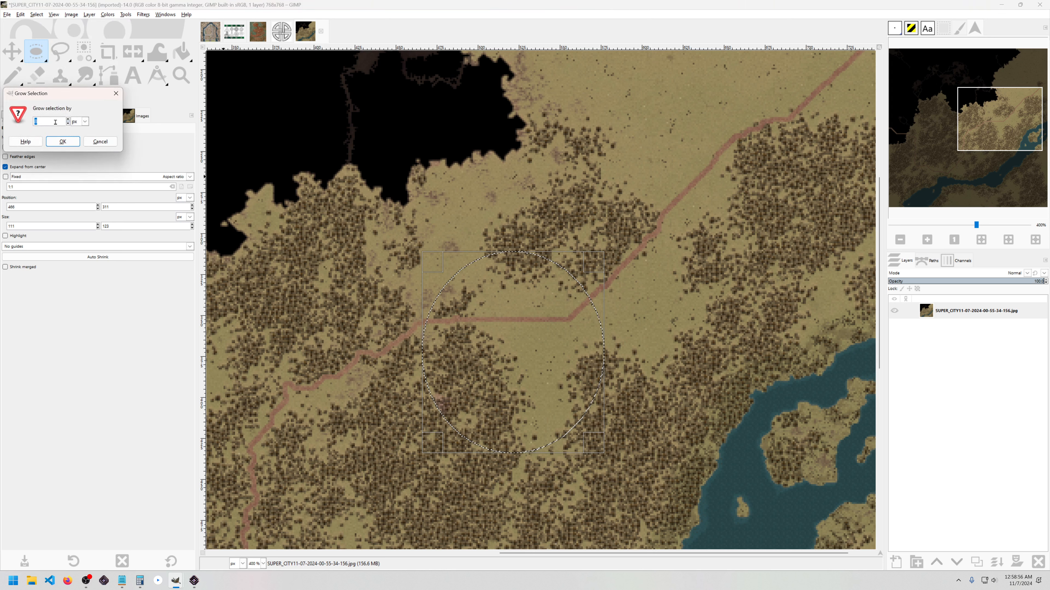
pyautogui.click(67, 143)
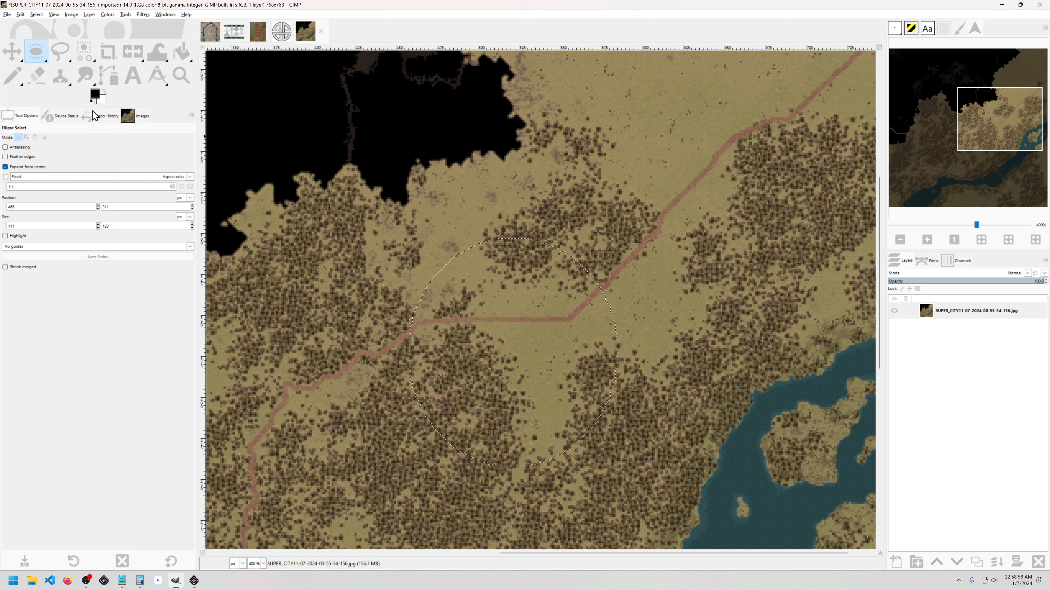
pyautogui.click(36, 14)
pyautogui.click(62, 123)
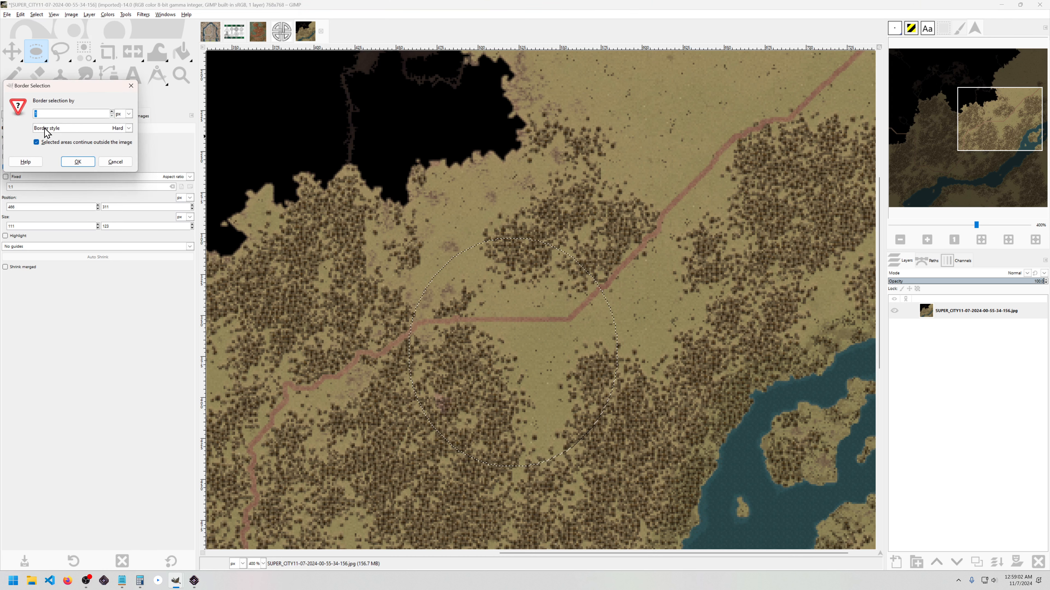
pyautogui.click(73, 129)
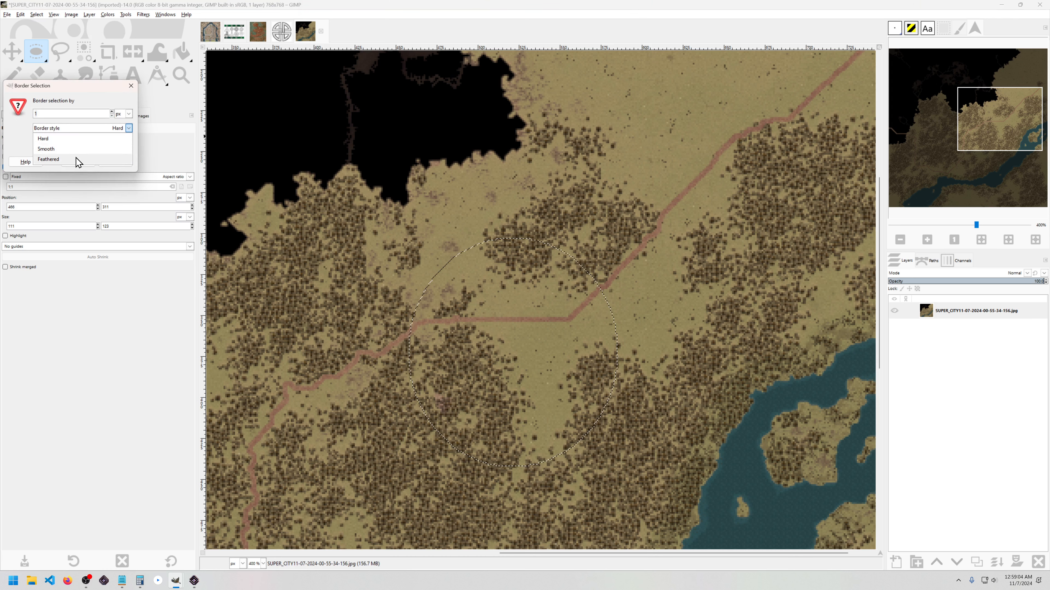
pyautogui.click(73, 140)
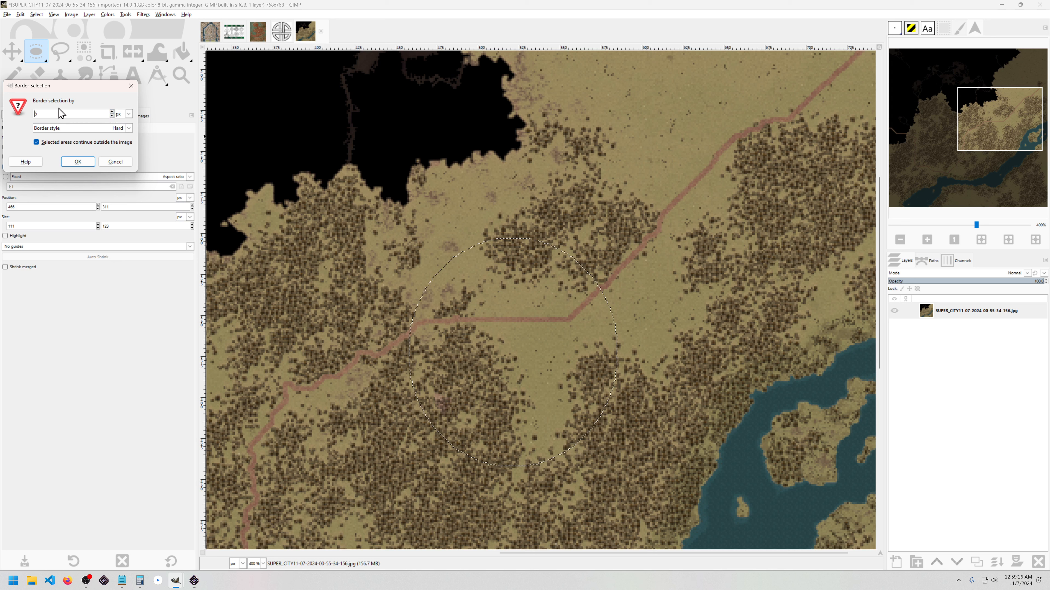
pyautogui.click(78, 162)
# Step: Measure the ring selection's width at about 11 pixels, then pick the Bucket Fill tool
pyautogui.scroll(1, 410, 374)
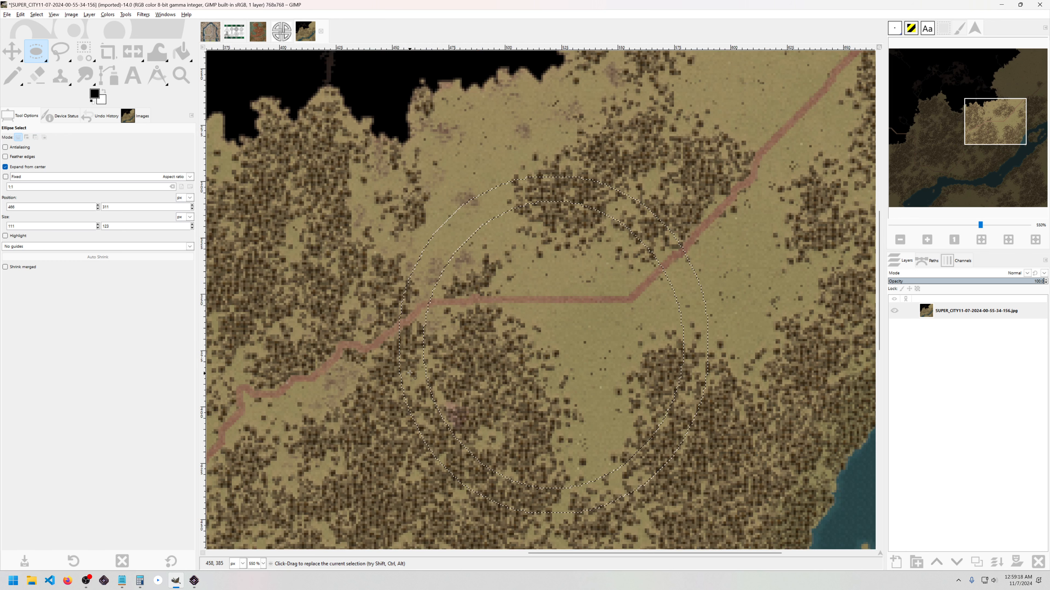
pyautogui.hotkey('shift', 'm')
pyautogui.moveTo(399, 349); pyautogui.dragTo(422, 349)
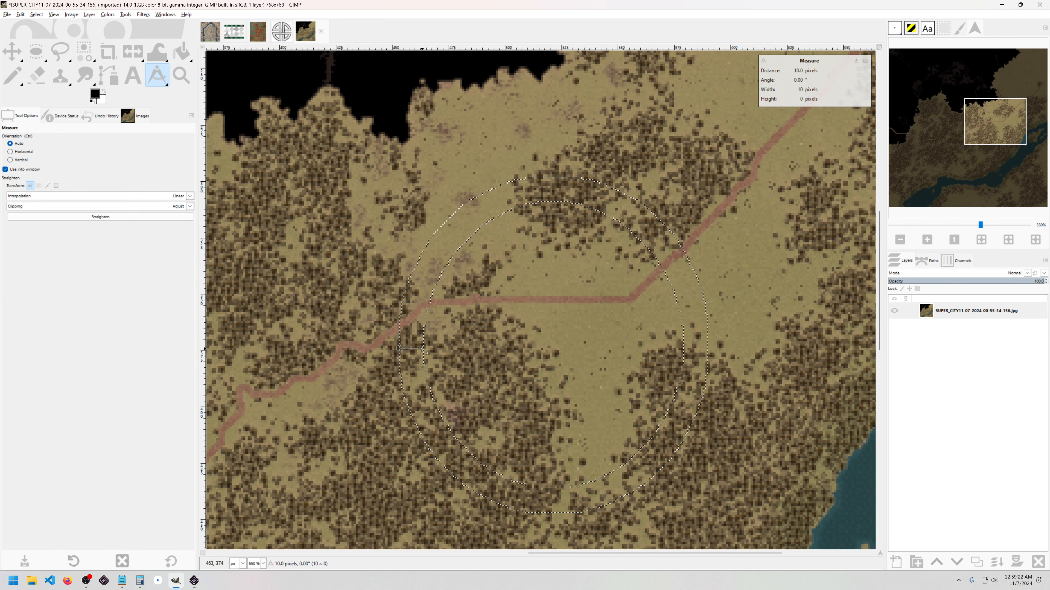
pyautogui.moveTo(977, 218); pyautogui.dragTo(991, 218)
pyautogui.moveTo(432, 313); pyautogui.dragTo(364, 314)
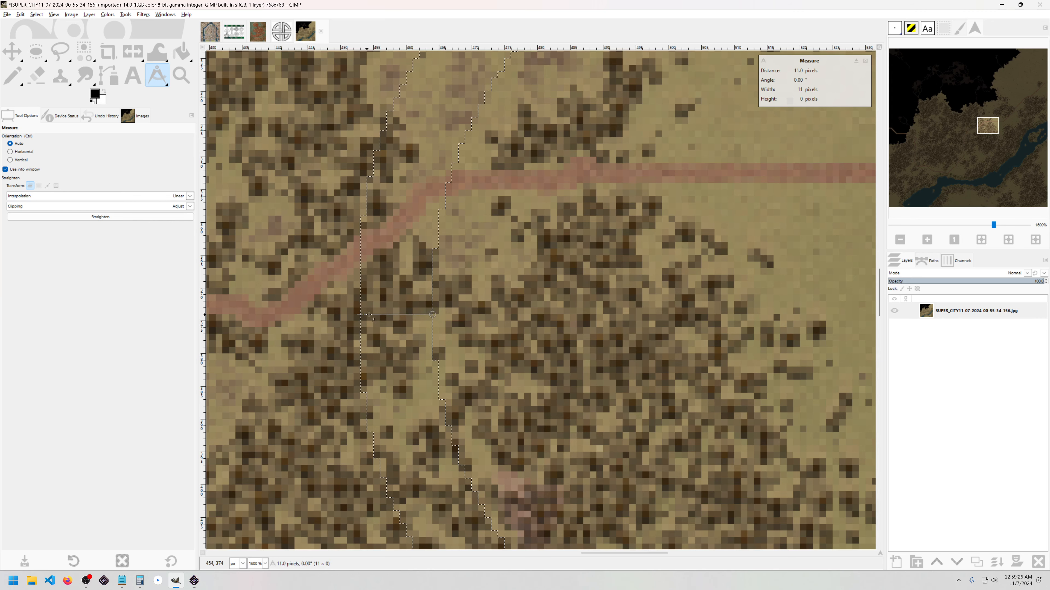
pyautogui.scroll(-2, 495, 314)
pyautogui.moveTo(626, 294); pyautogui.dragTo(501, 299)
pyautogui.scroll(-2, 500, 299)
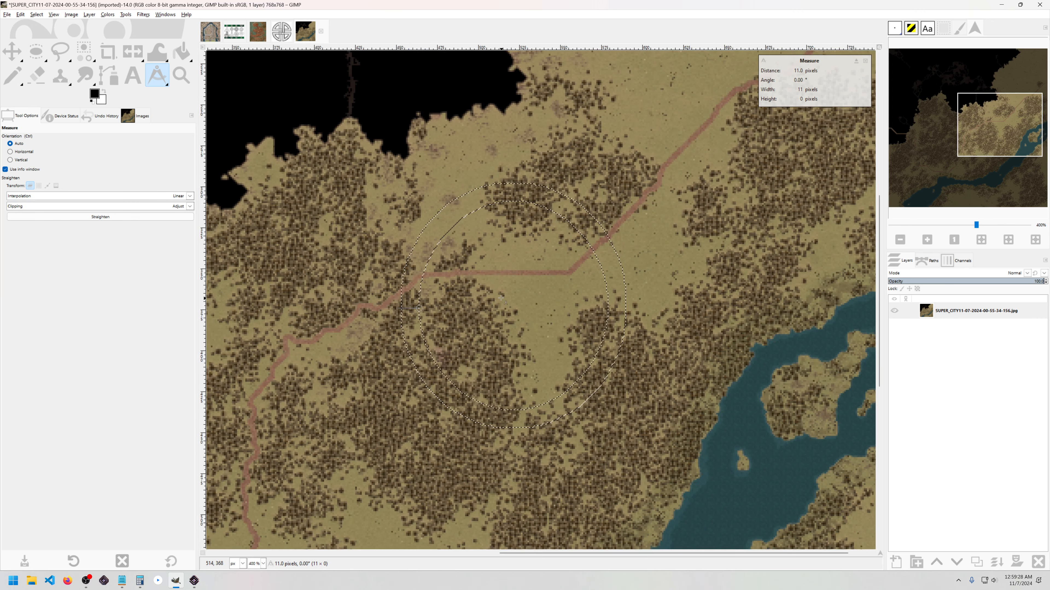
pyautogui.hotkey('shift', 'b')
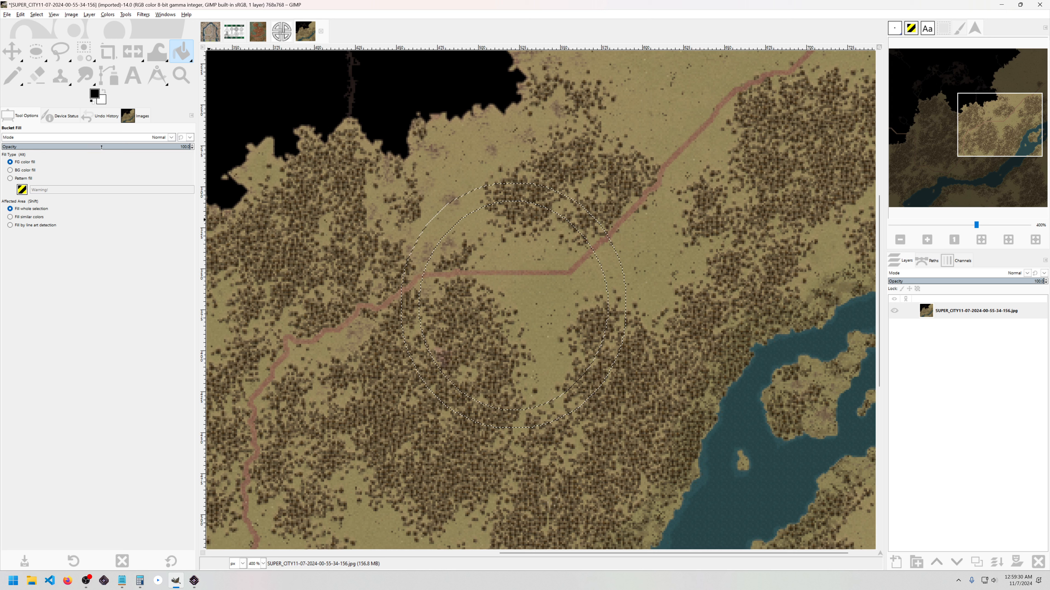
# Step: Set the foreground colour to light grey bebebe and bucket-fill the ring selection
pyautogui.click(95, 94)
pyautogui.click(11, 77)
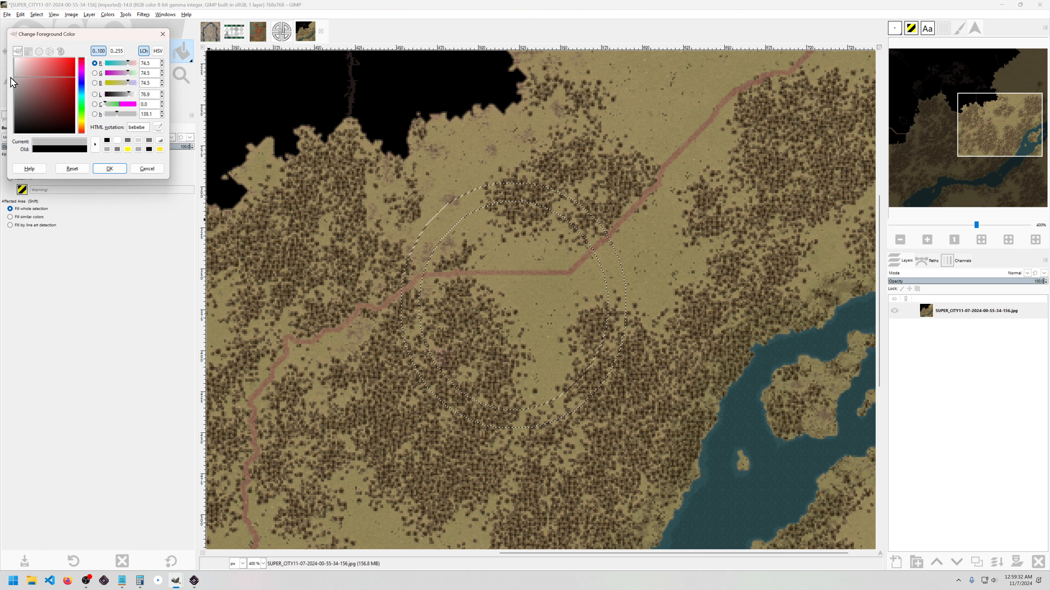
pyautogui.click(109, 168)
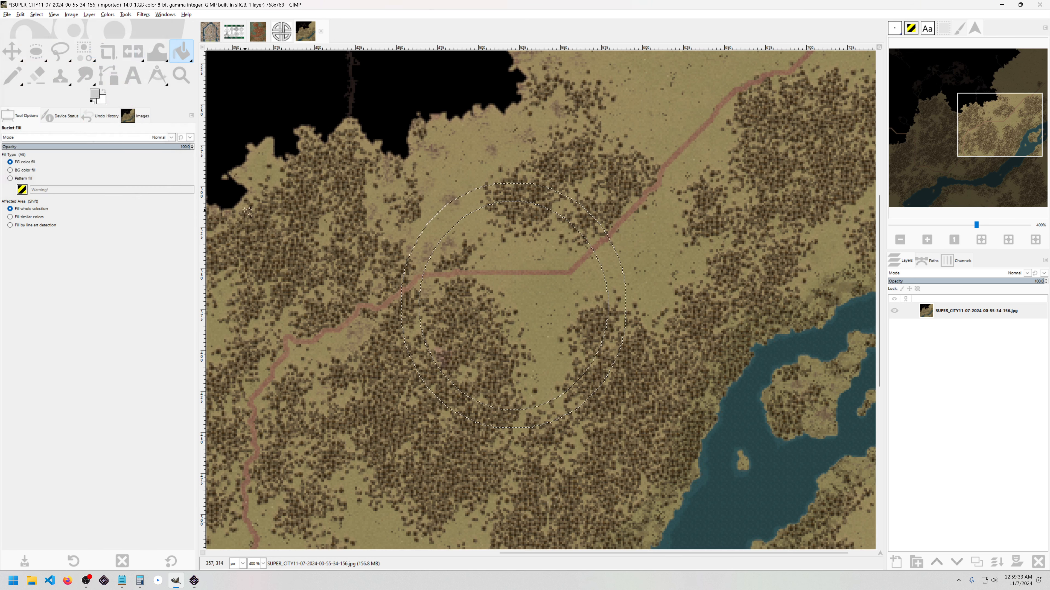
pyautogui.click(451, 263)
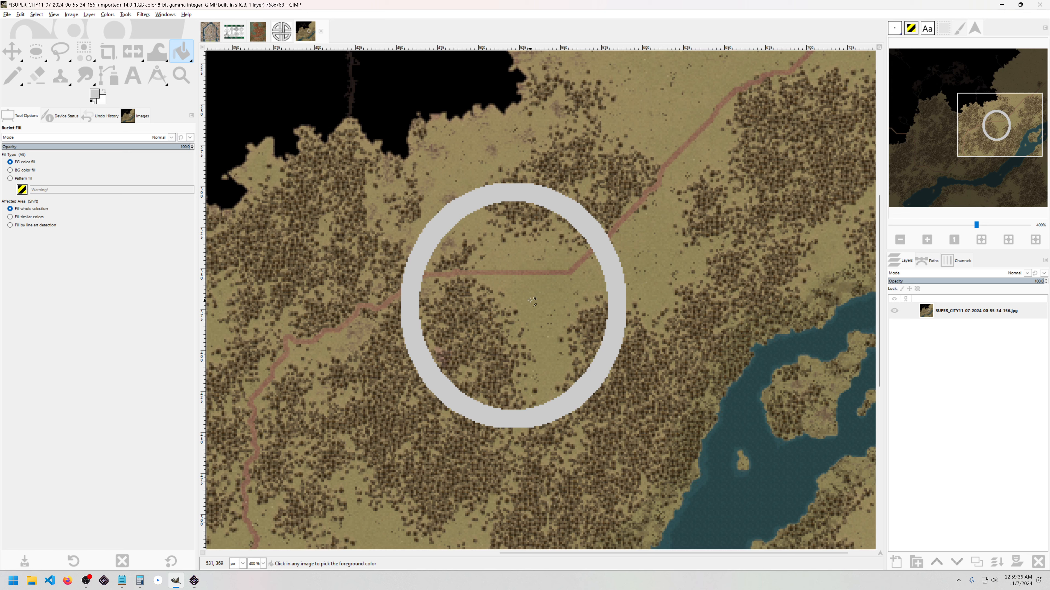
# Step: Measure the grey ring's width and a small step on its outer edge
pyautogui.scroll(3, 501, 206)
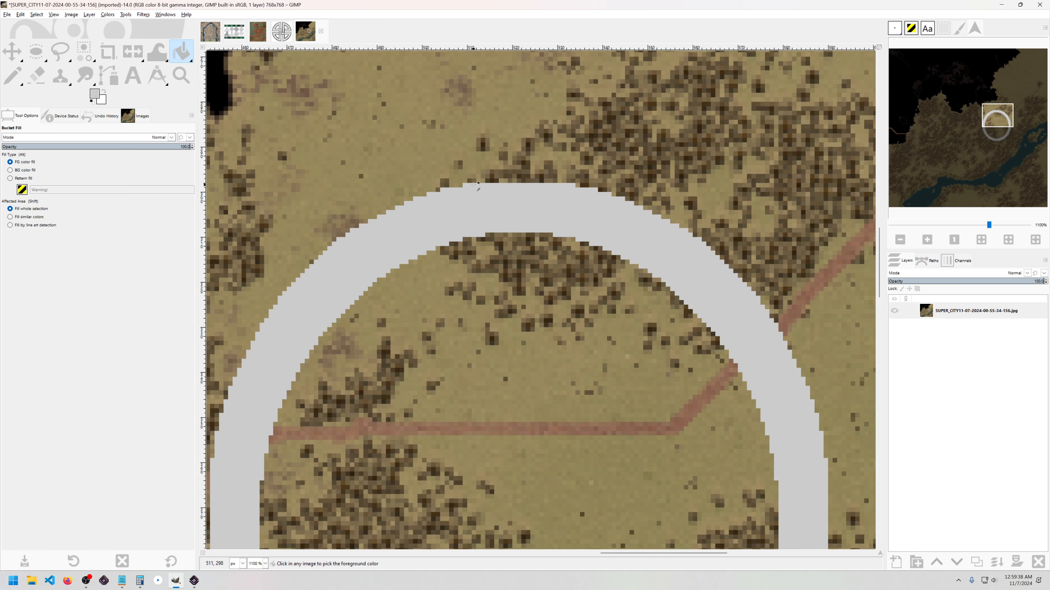
pyautogui.scroll(2, 476, 185)
pyautogui.hotkey('shift', 'm')
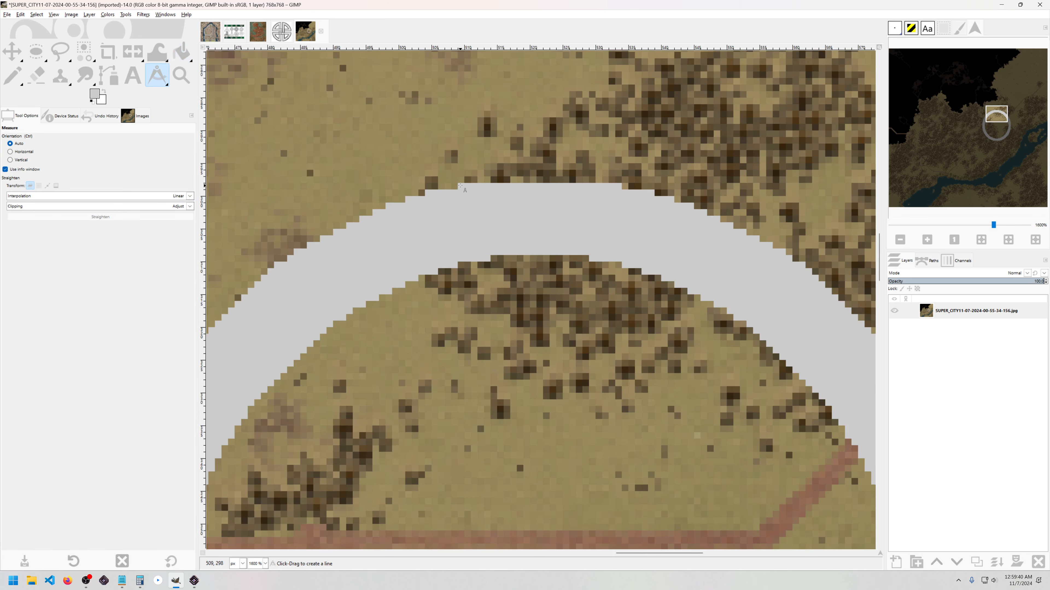
pyautogui.scroll(5, 461, 186)
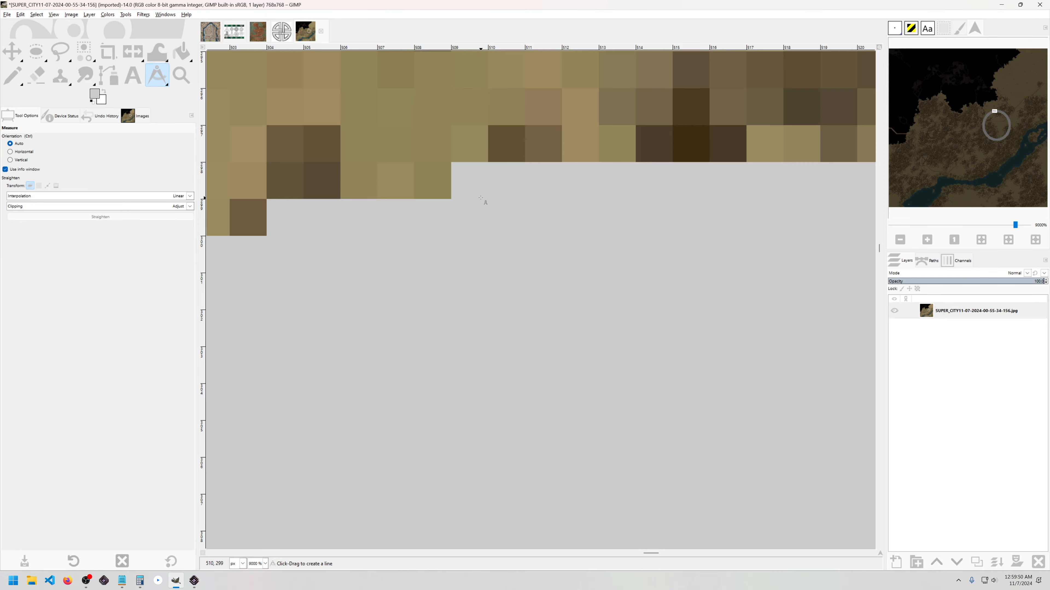
pyautogui.moveTo(452, 160); pyautogui.dragTo(826, 167)
pyautogui.scroll(-3, 629, 169)
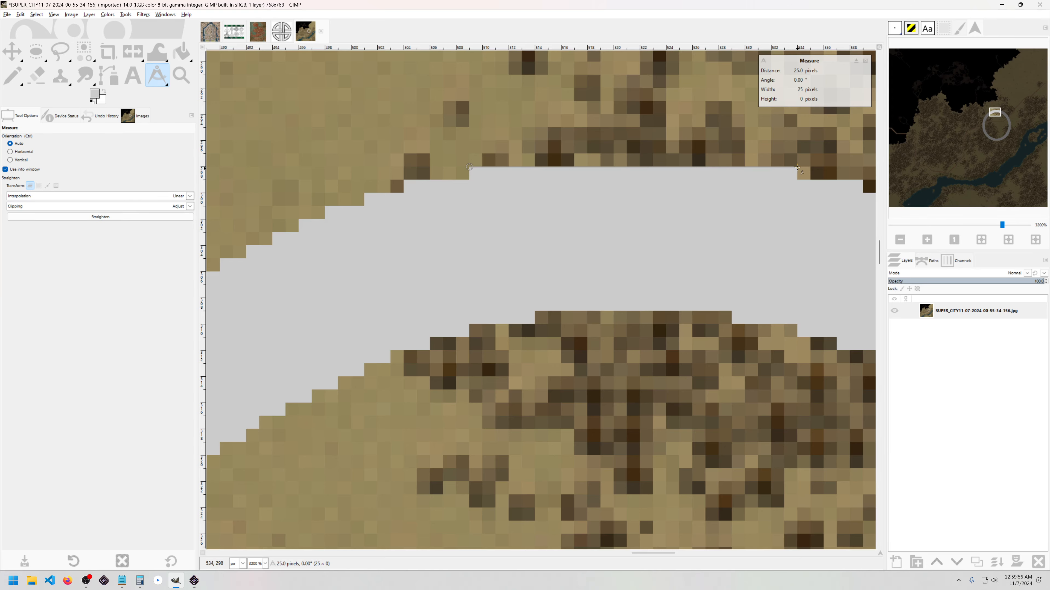
pyautogui.scroll(-5, 527, 194)
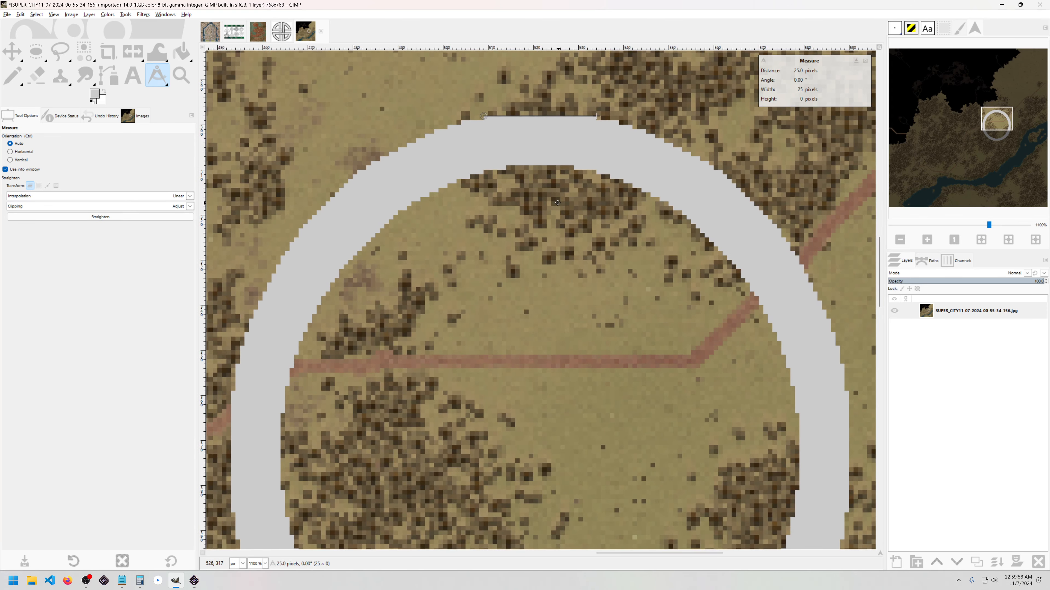
pyautogui.scroll(-3, 558, 220)
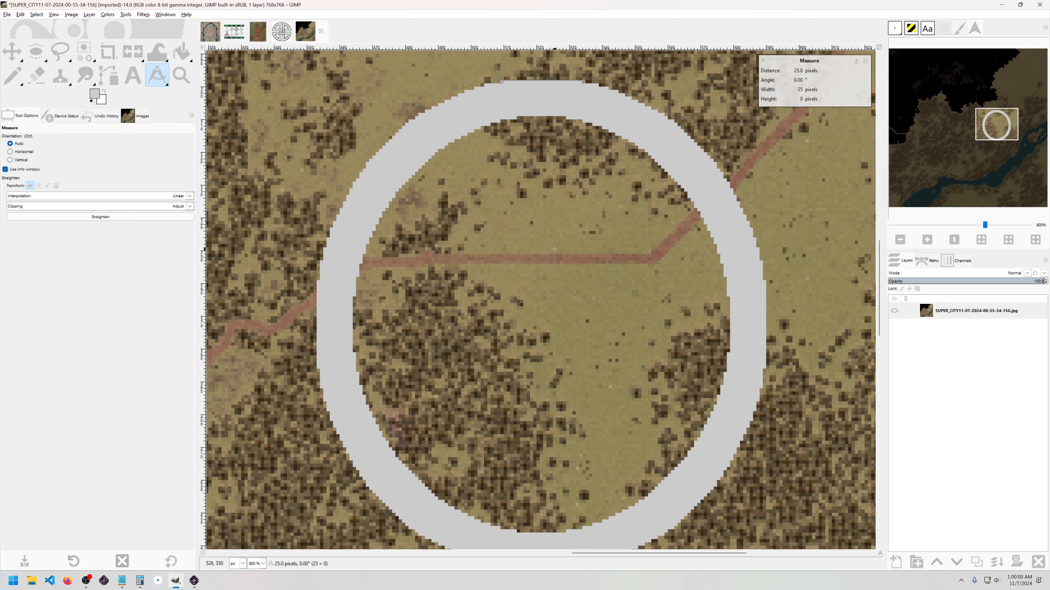
pyautogui.moveTo(551, 244); pyautogui.dragTo(547, 224)
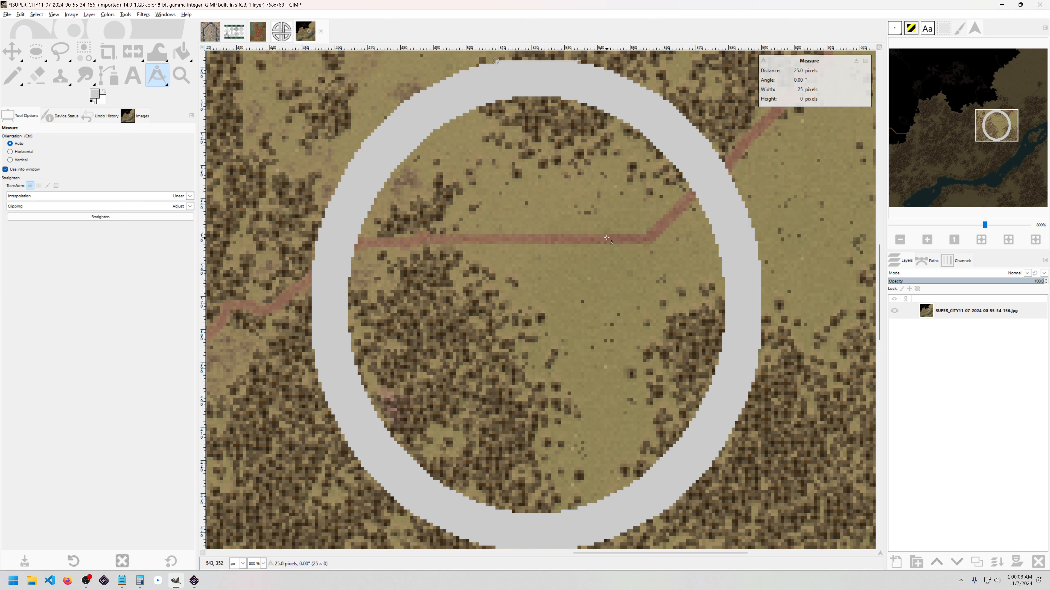
pyautogui.scroll(4, 572, 77)
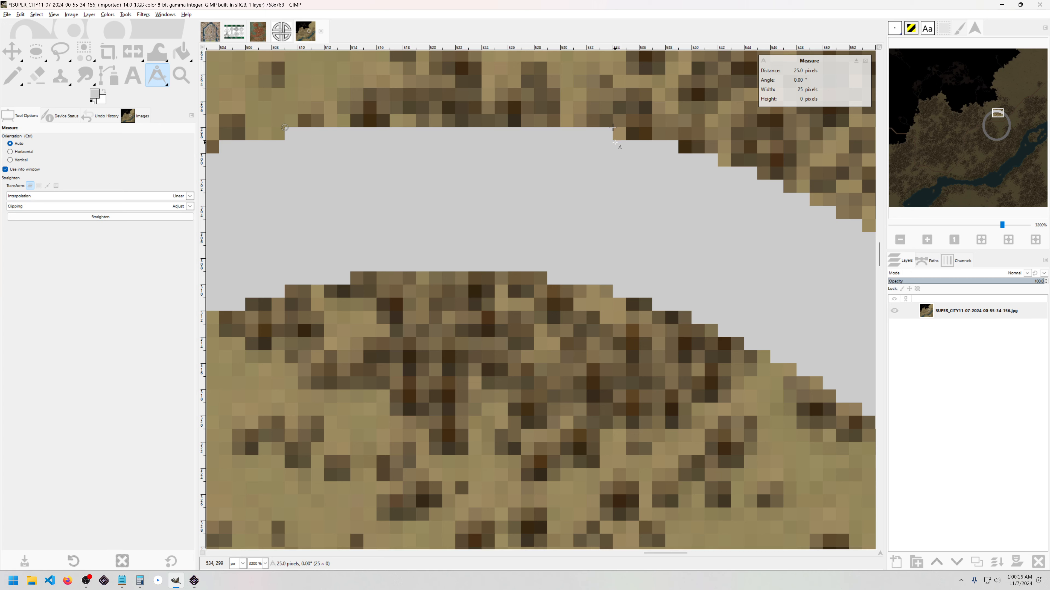
pyautogui.moveTo(614, 140); pyautogui.dragTo(693, 151)
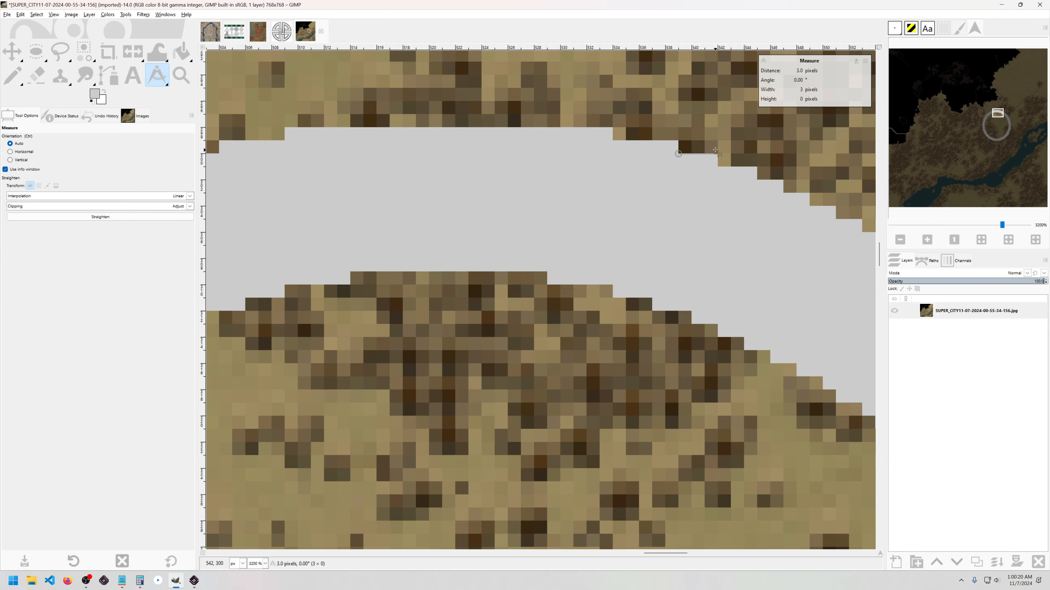
pyautogui.scroll(-5, 723, 168)
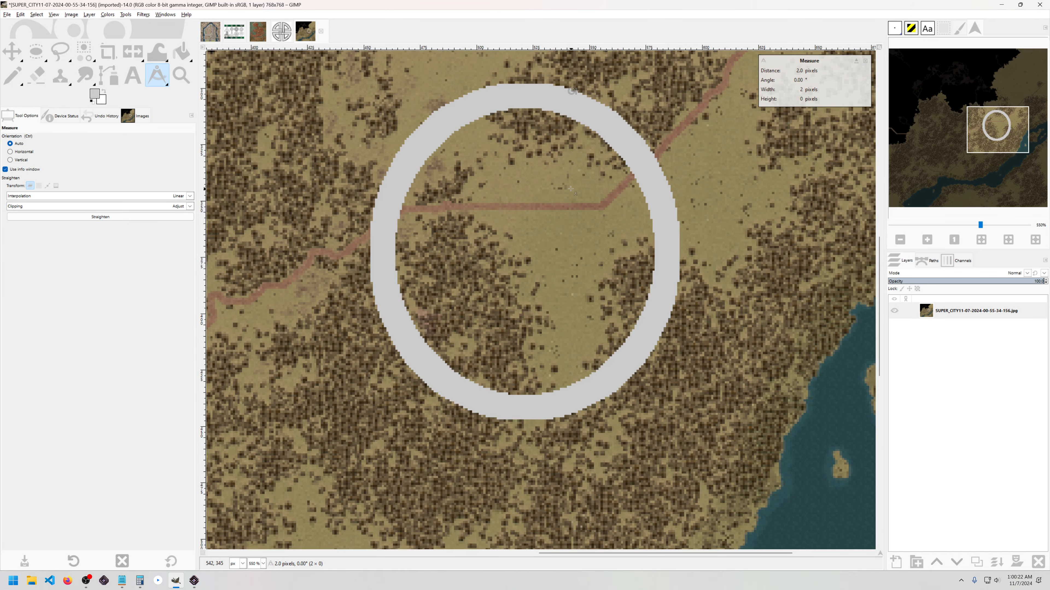
pyautogui.moveTo(555, 171); pyautogui.dragTo(568, 219)
# Step: Undo the grey fill and clear the ring selection
pyautogui.hotkey('ctrl', 'z')
pyautogui.hotkey('ctrl', 'z')
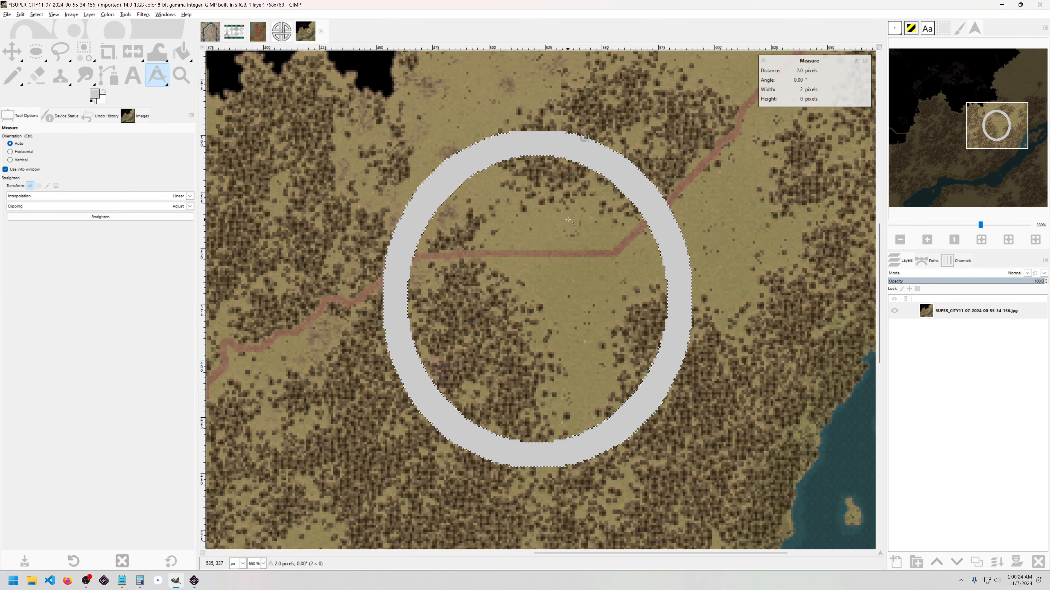
pyautogui.hotkey('ctrl', 'z')
pyautogui.hotkey('ctrl', 'z')
pyautogui.scroll(-1, 543, 285)
pyautogui.moveTo(463, 428); pyautogui.dragTo(465, 404)
pyautogui.scroll(-2, 464, 404)
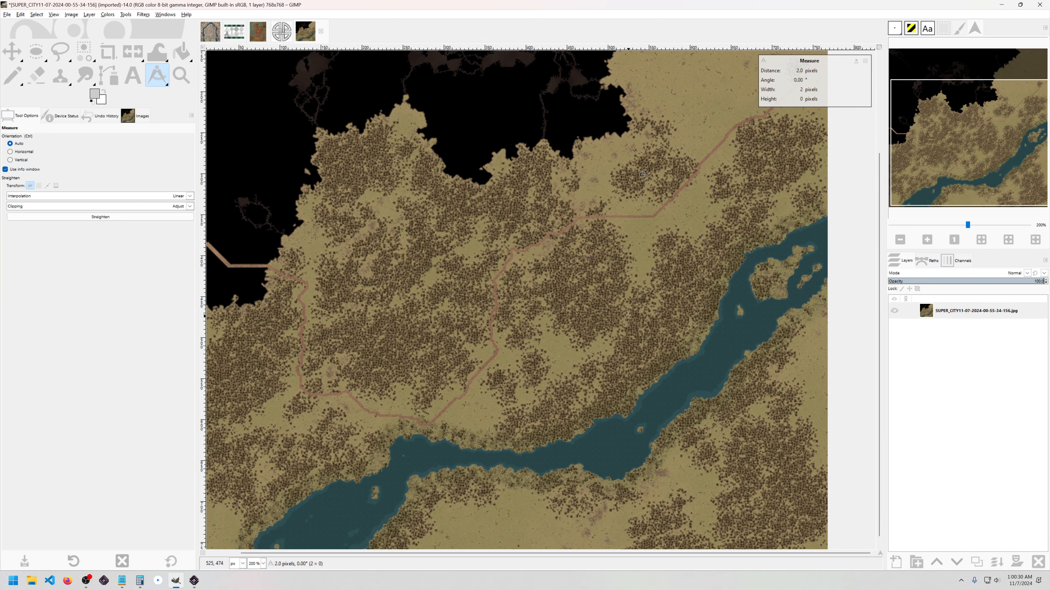
# Step: Draw an elliptical selection above the river bend, widening its lower edge to fit the north bank
pyautogui.moveTo(627, 315); pyautogui.dragTo(593, 289)
pyautogui.click(41, 52)
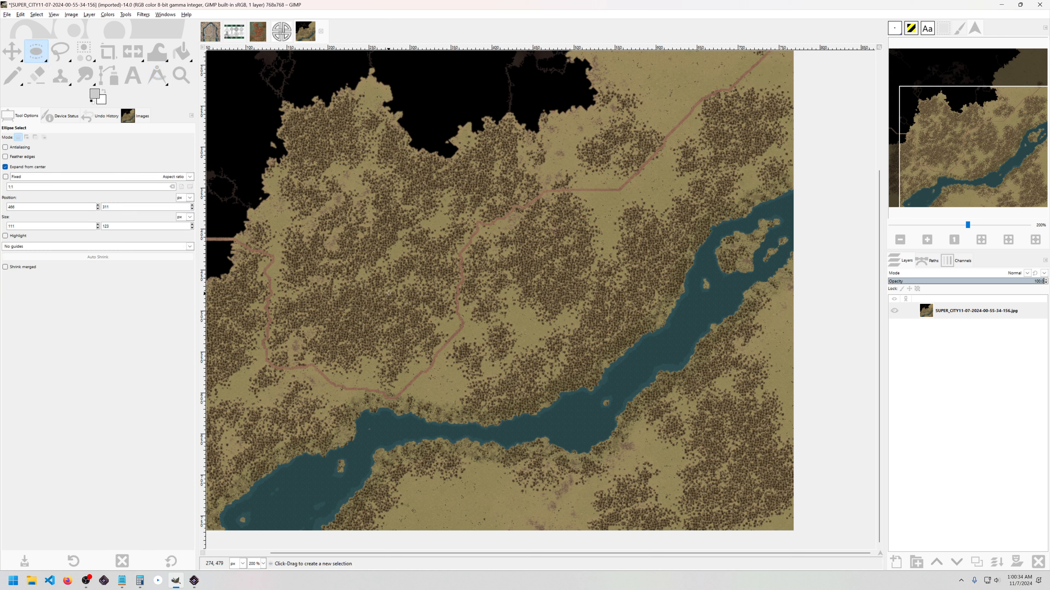
pyautogui.moveTo(341, 294)
pyautogui.mouseDown()
pyautogui.moveTo(213, 363)
pyautogui.moveTo(252, 354)
pyautogui.mouseUp()
pyautogui.moveTo(571, 304)
pyautogui.mouseDown()
pyautogui.moveTo(411, 384)
pyautogui.moveTo(454, 381)
pyautogui.moveTo(566, 306)
pyautogui.moveTo(482, 344)
pyautogui.mouseUp()
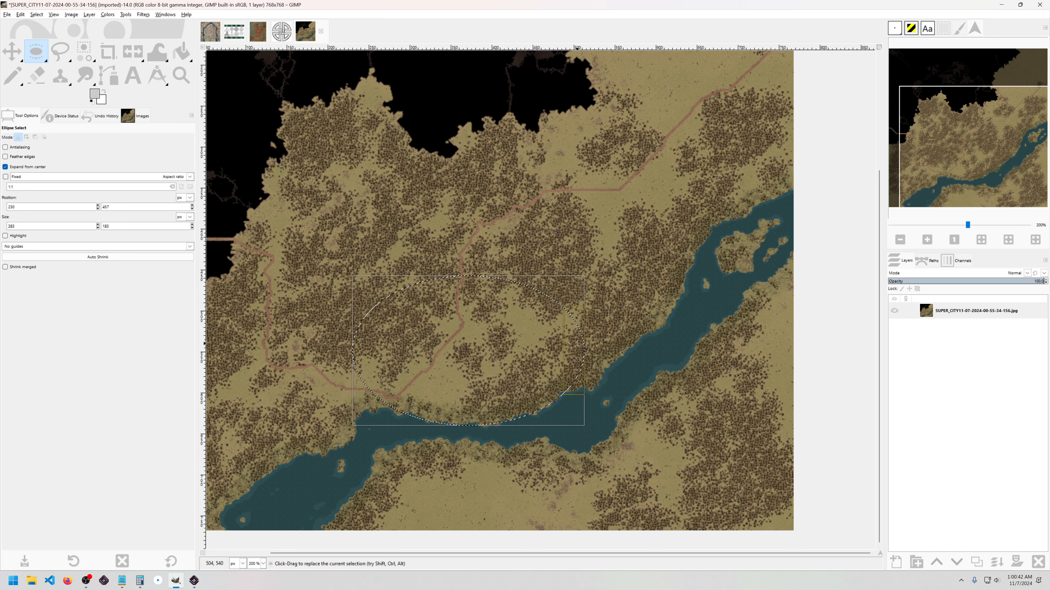
pyautogui.moveTo(576, 342); pyautogui.dragTo(579, 342)
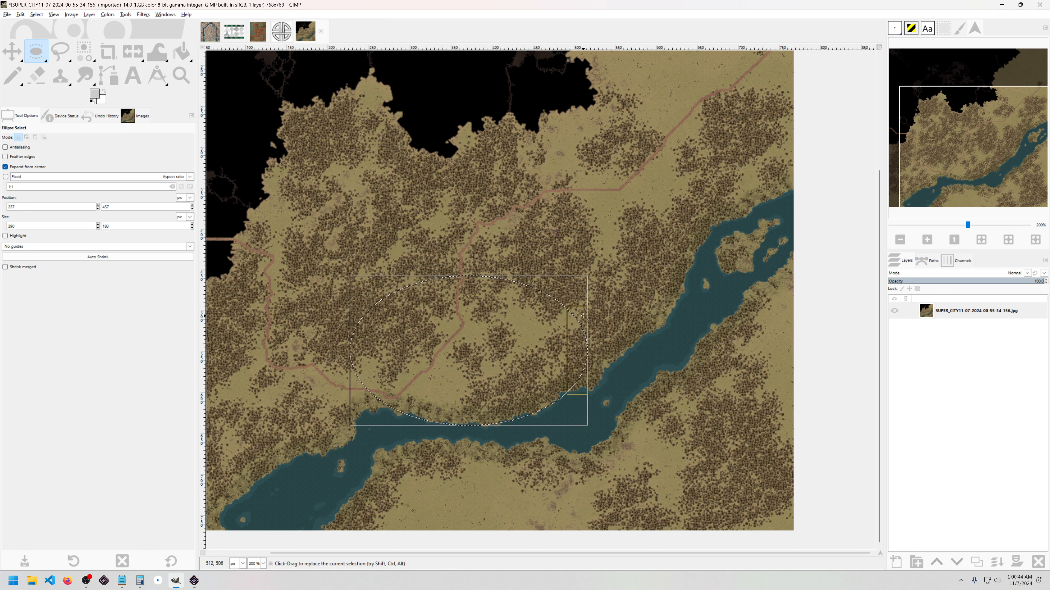
pyautogui.moveTo(522, 242); pyautogui.dragTo(562, 272)
pyautogui.hotkey('ctrl', 'z')
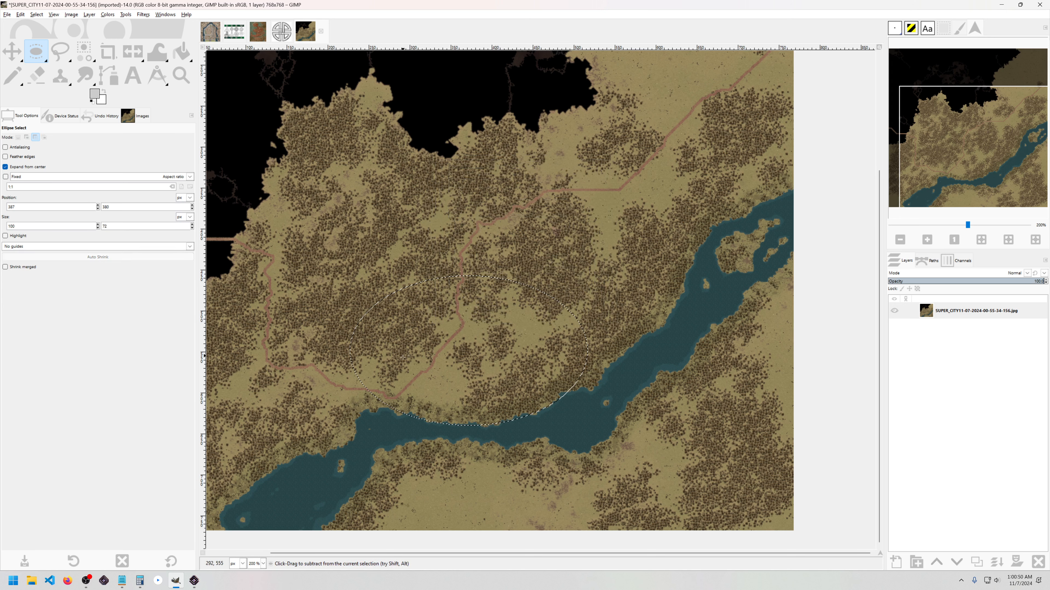
pyautogui.scroll(1, 408, 361)
pyautogui.click(41, 16)
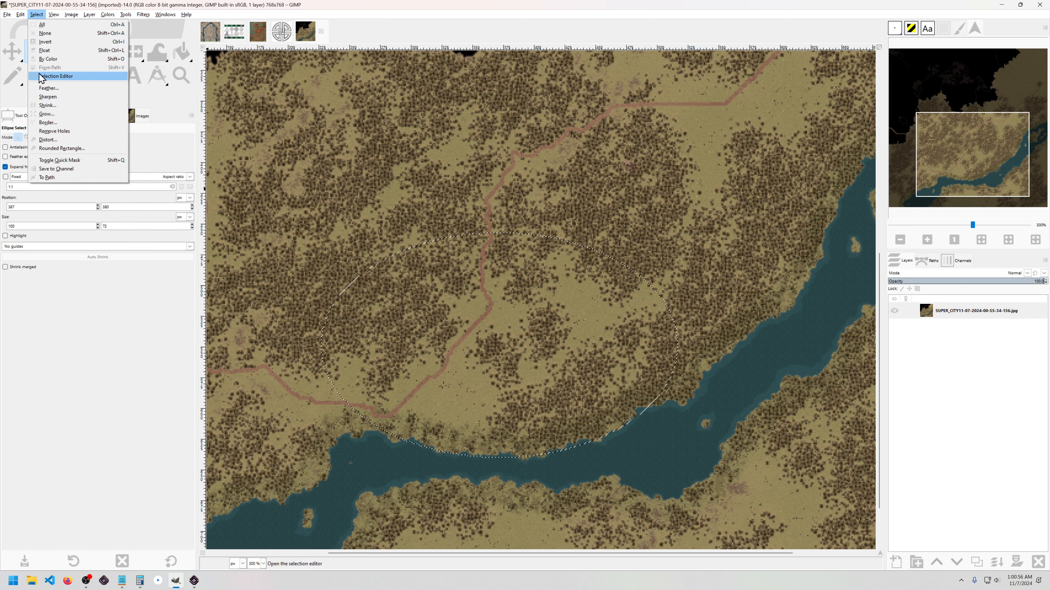
# Step: Convert the ellipse selection into a thin border outline
pyautogui.click(50, 123)
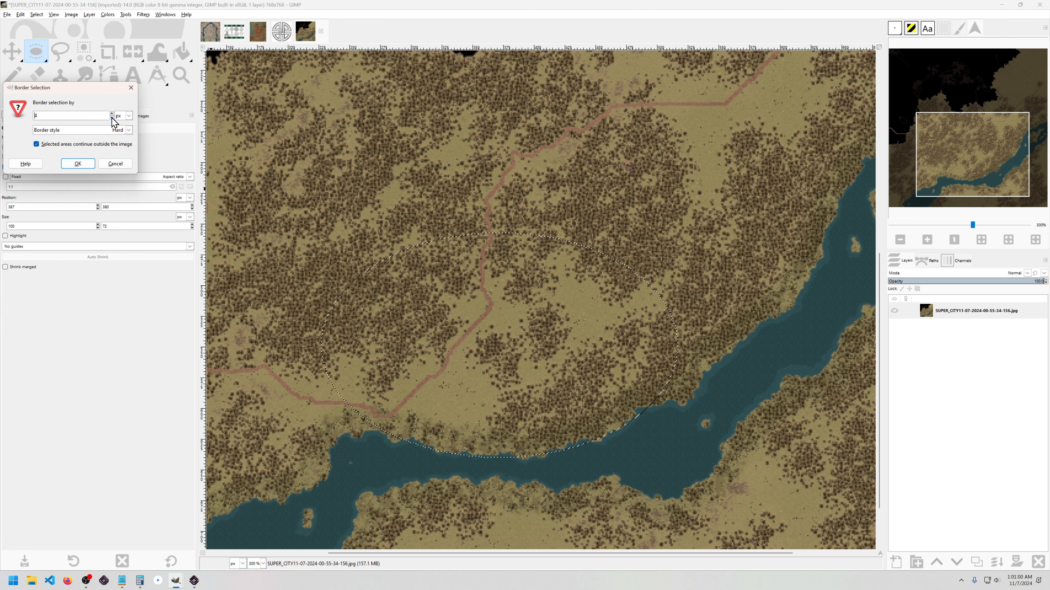
pyautogui.click(78, 164)
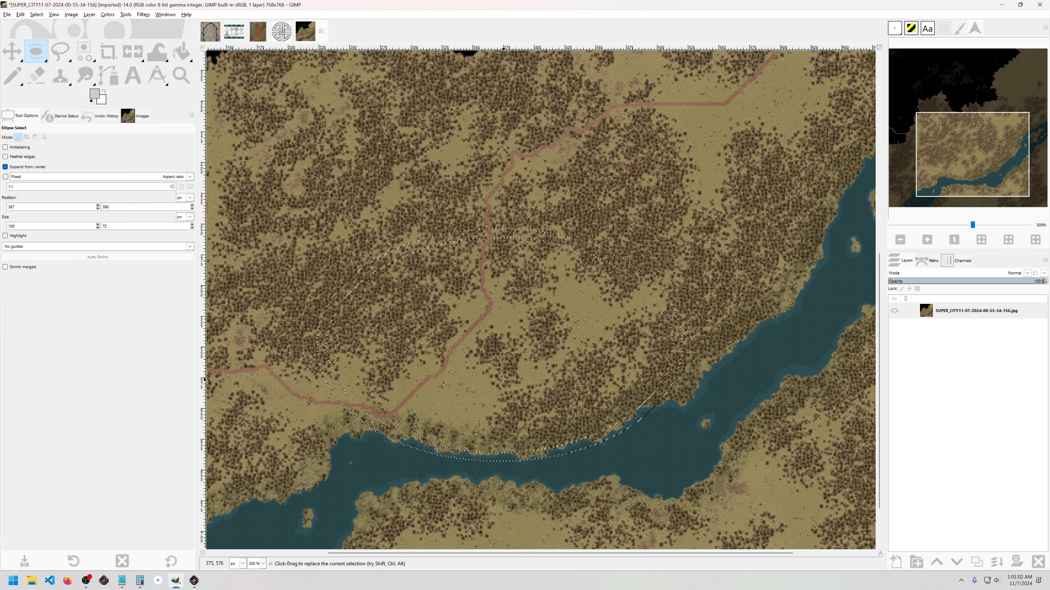
pyautogui.scroll(-2, 471, 327)
pyautogui.moveTo(471, 327)
pyautogui.mouseDown()
pyautogui.moveTo(492, 346)
pyautogui.moveTo(482, 342)
pyautogui.mouseUp()
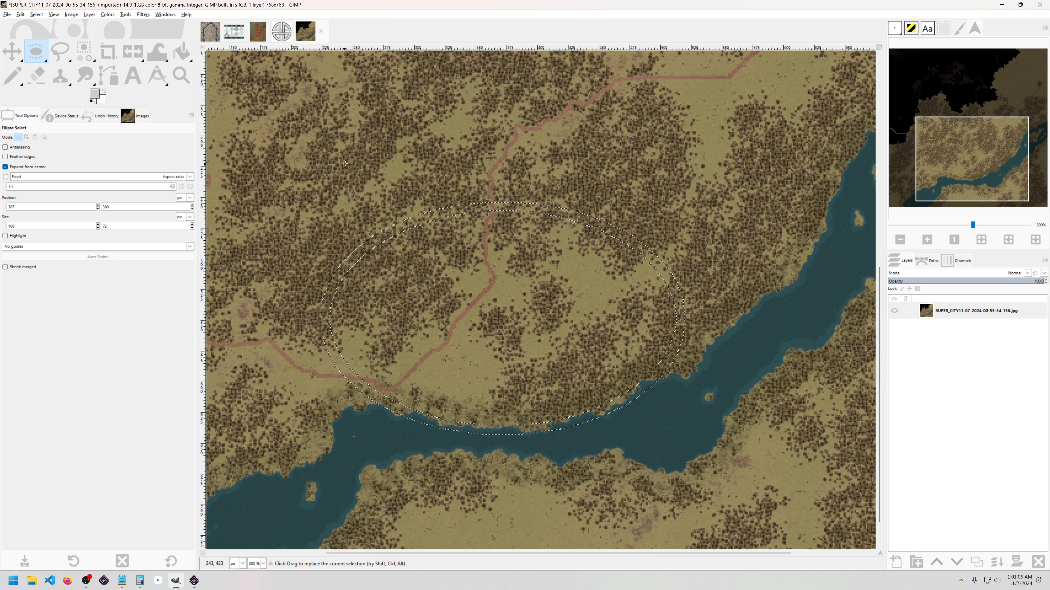
# Step: Subtract rectangles over the top and left end, keeping only the lower arc along the bank
pyautogui.press('r')
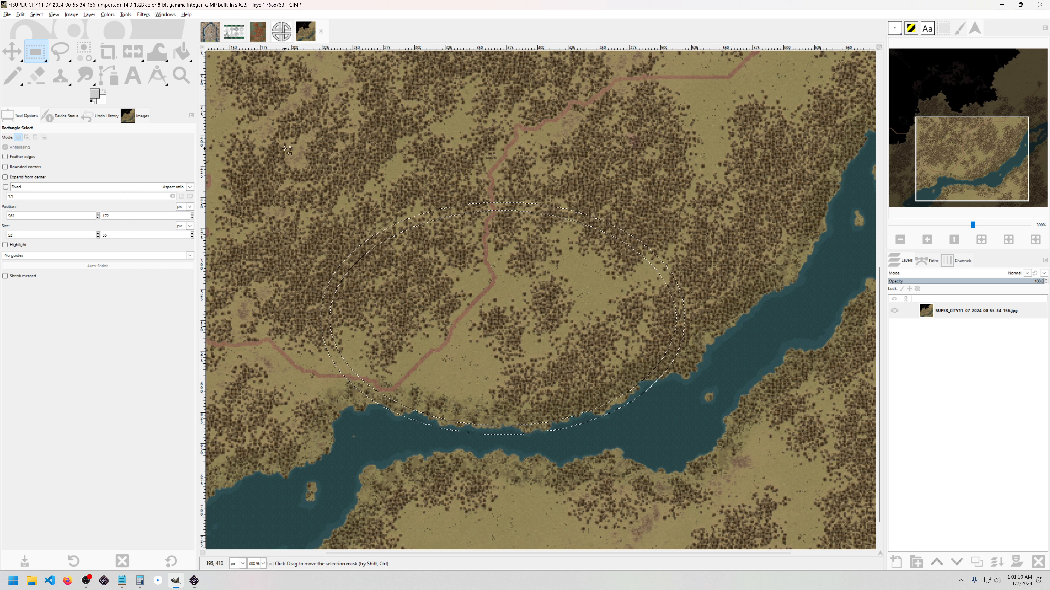
pyautogui.moveTo(288, 150); pyautogui.dragTo(718, 379)
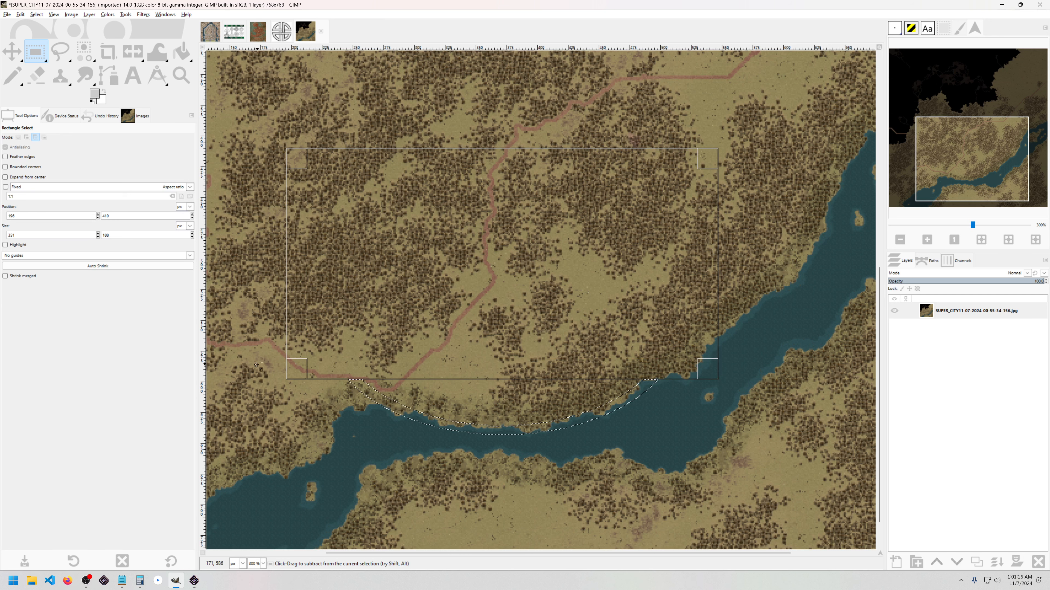
pyautogui.moveTo(262, 347); pyautogui.dragTo(401, 404)
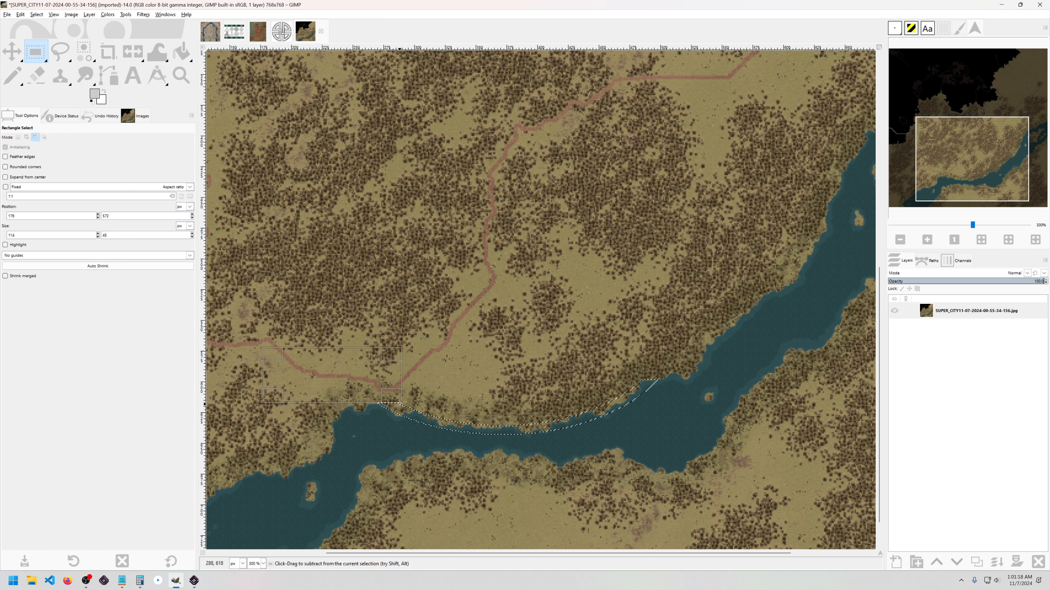
# Step: Bucket-fill the arc selection with light grey
pyautogui.hotkey('shift', 'b')
pyautogui.scroll(3, 492, 426)
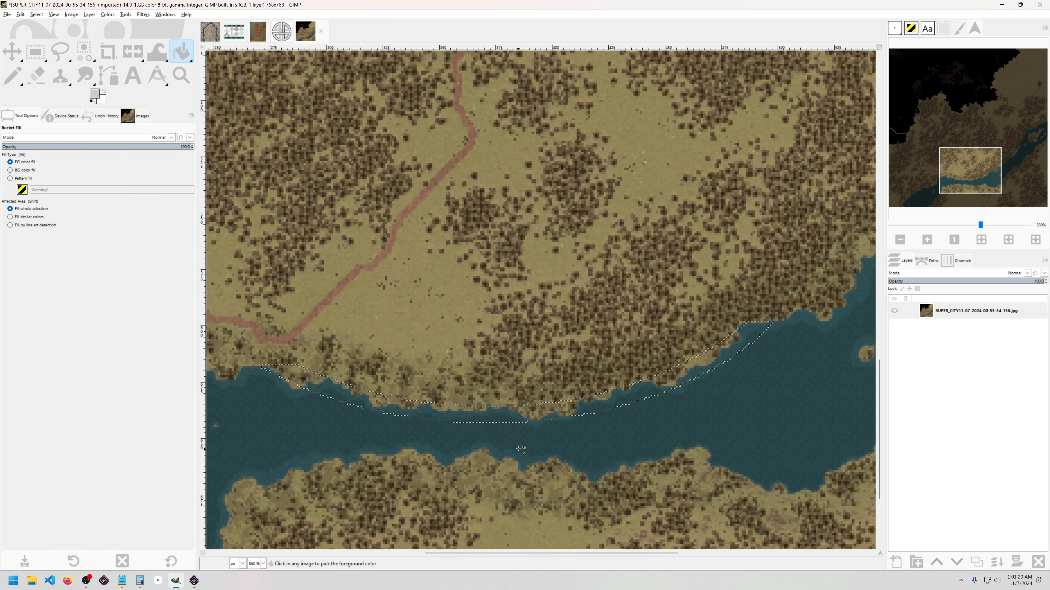
pyautogui.click(495, 399)
pyautogui.scroll(-3, 497, 398)
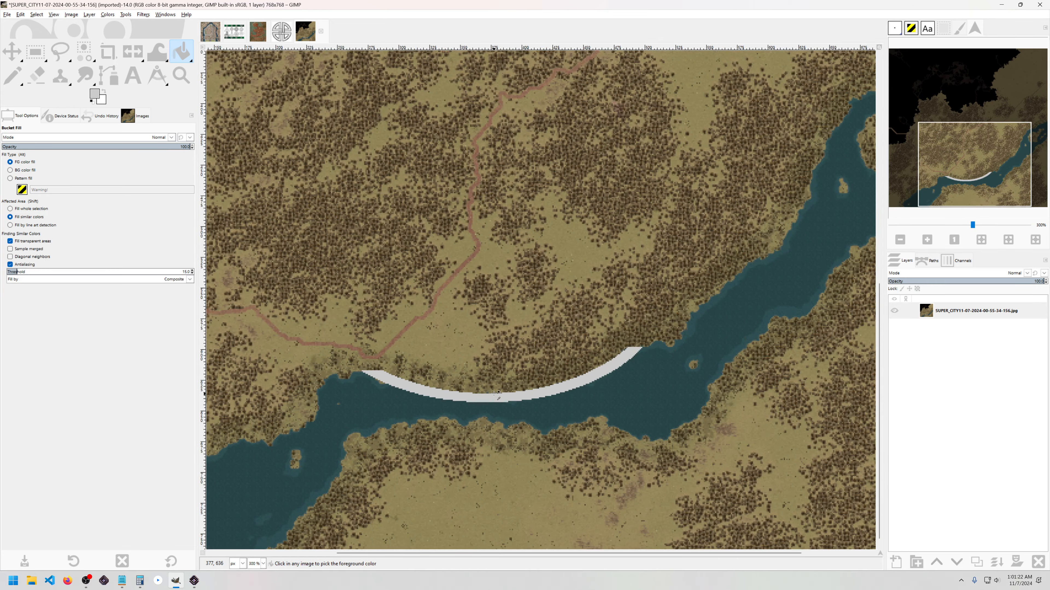
pyautogui.scroll(4, 371, 381)
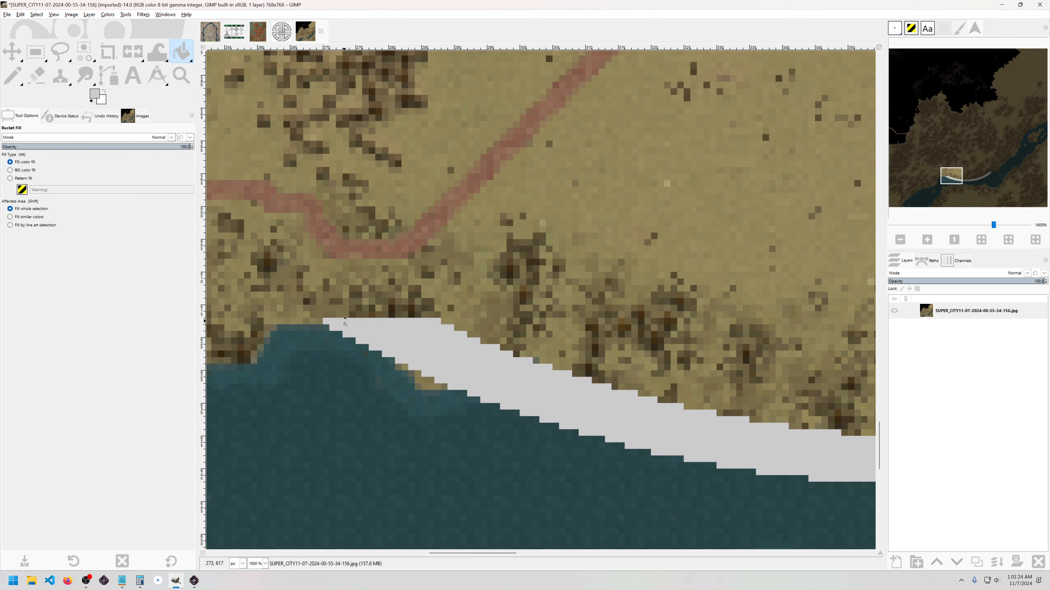
# Step: Measure the grey band to confirm it is 18 pixels wide
pyautogui.hotkey('shift', 'm')
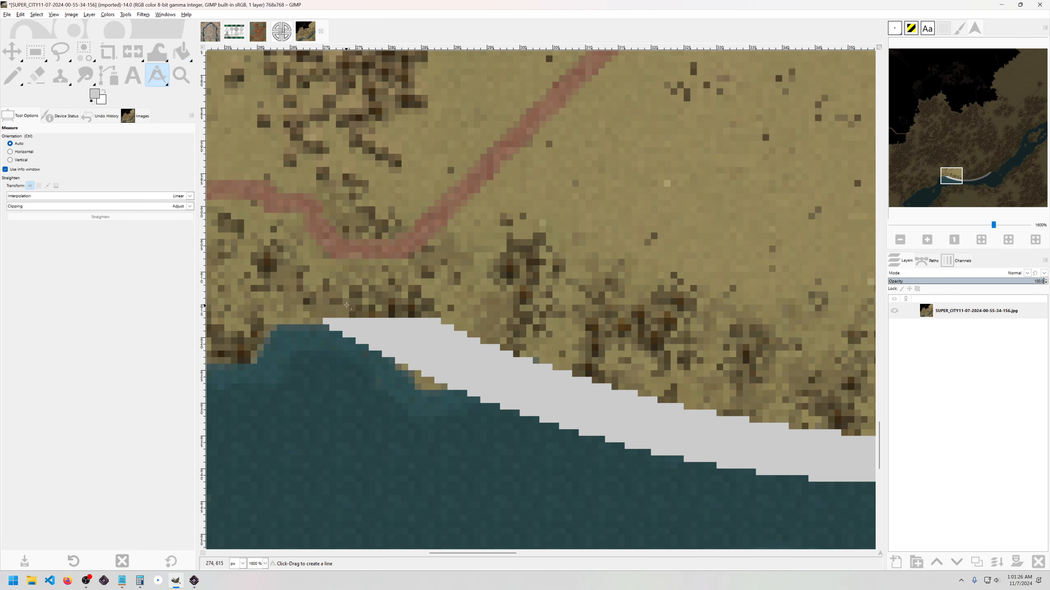
pyautogui.scroll(2, 324, 326)
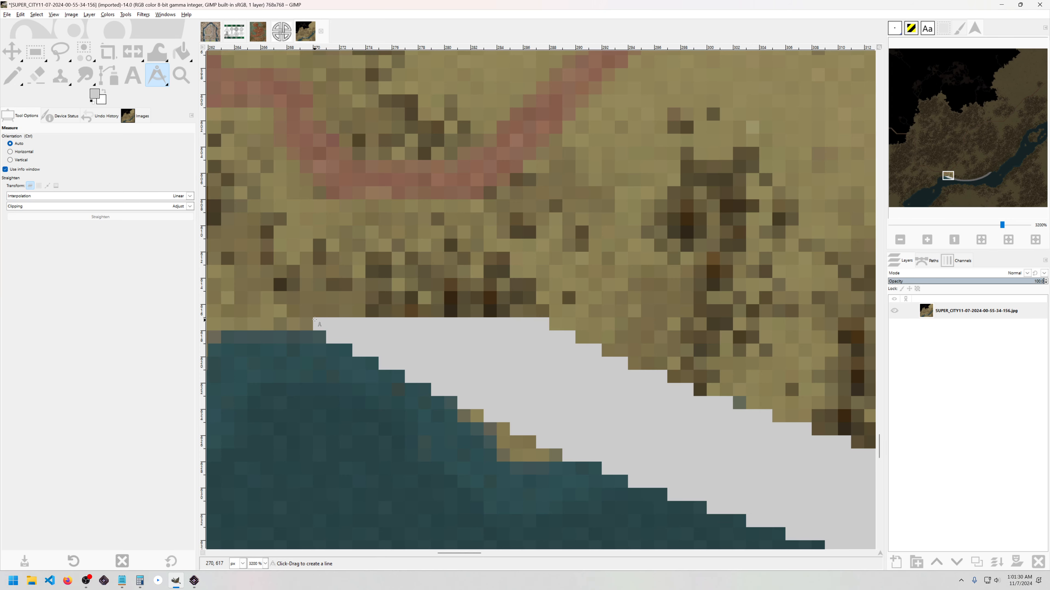
pyautogui.moveTo(314, 319); pyautogui.dragTo(524, 318)
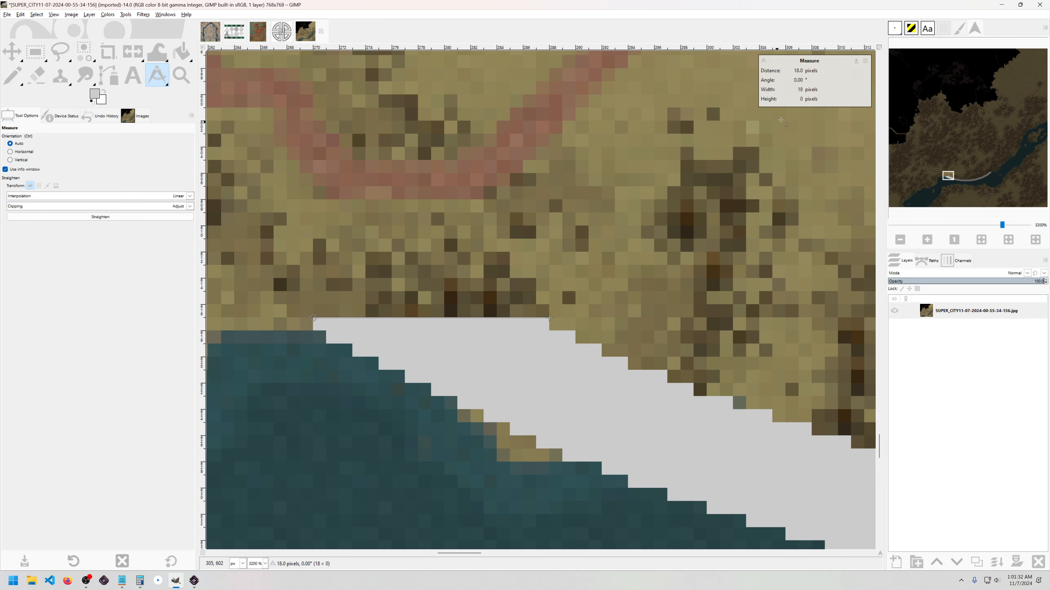
pyautogui.scroll(-4, 558, 251)
pyautogui.scroll(2, 476, 295)
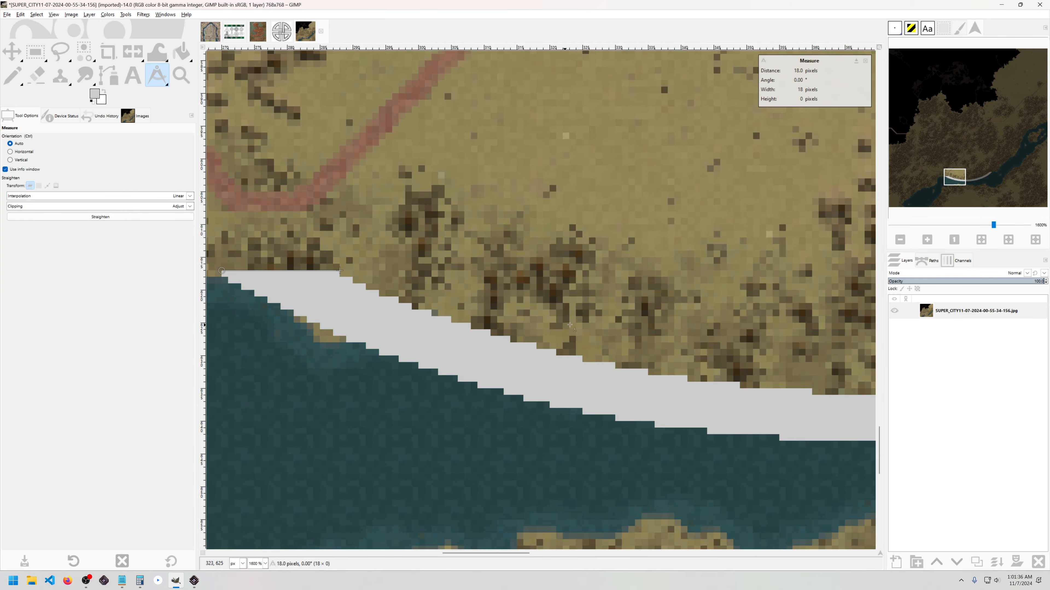
pyautogui.scroll(-2, 569, 324)
pyautogui.moveTo(822, 267); pyautogui.dragTo(548, 286)
pyautogui.scroll(-1, 552, 281)
pyautogui.moveTo(556, 249); pyautogui.dragTo(566, 262)
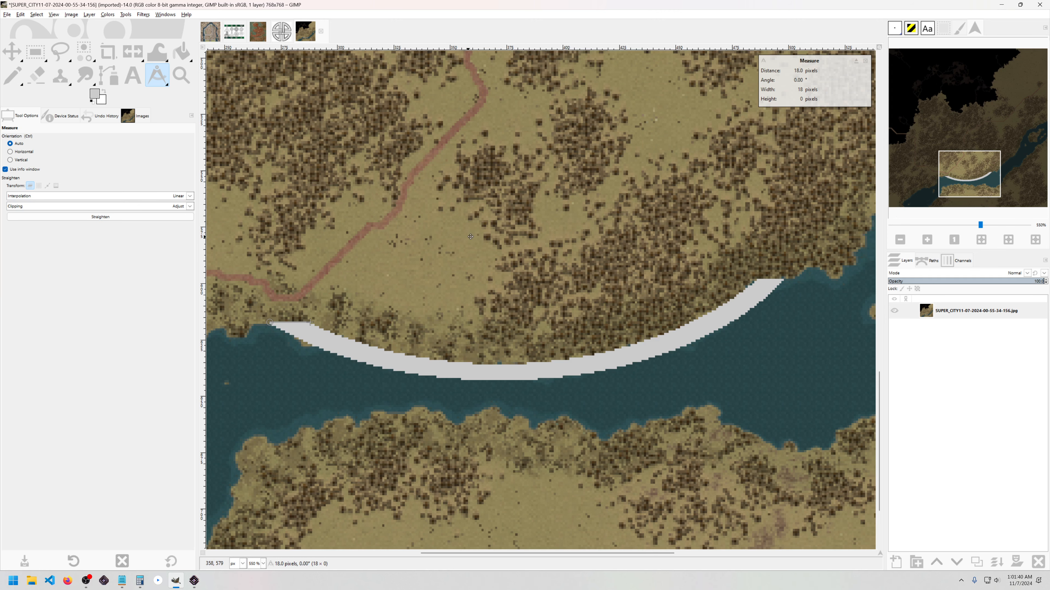
pyautogui.moveTo(469, 253); pyautogui.dragTo(488, 285)
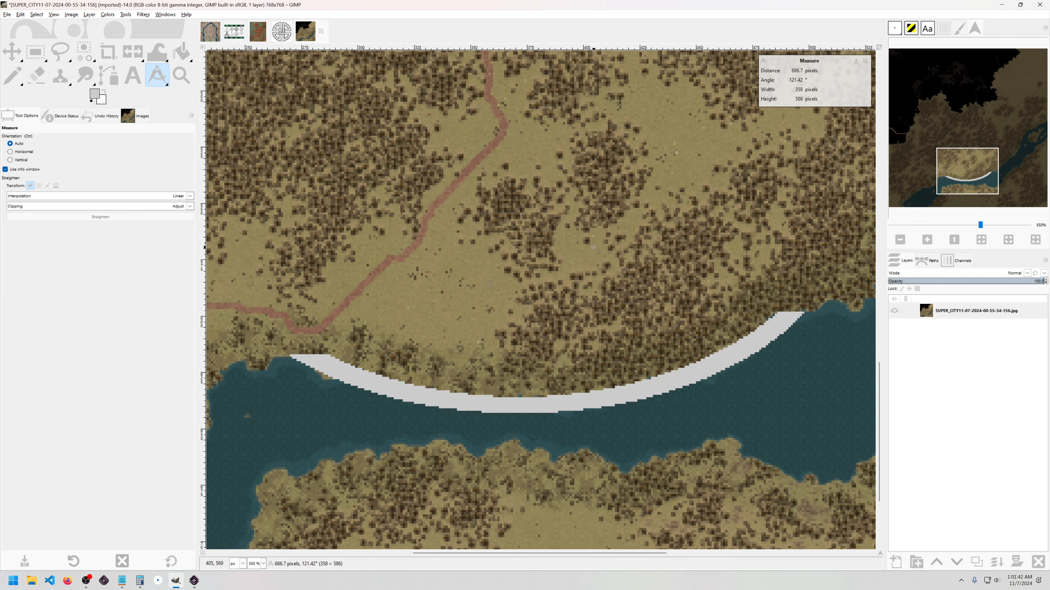
pyautogui.scroll(-1, 593, 247)
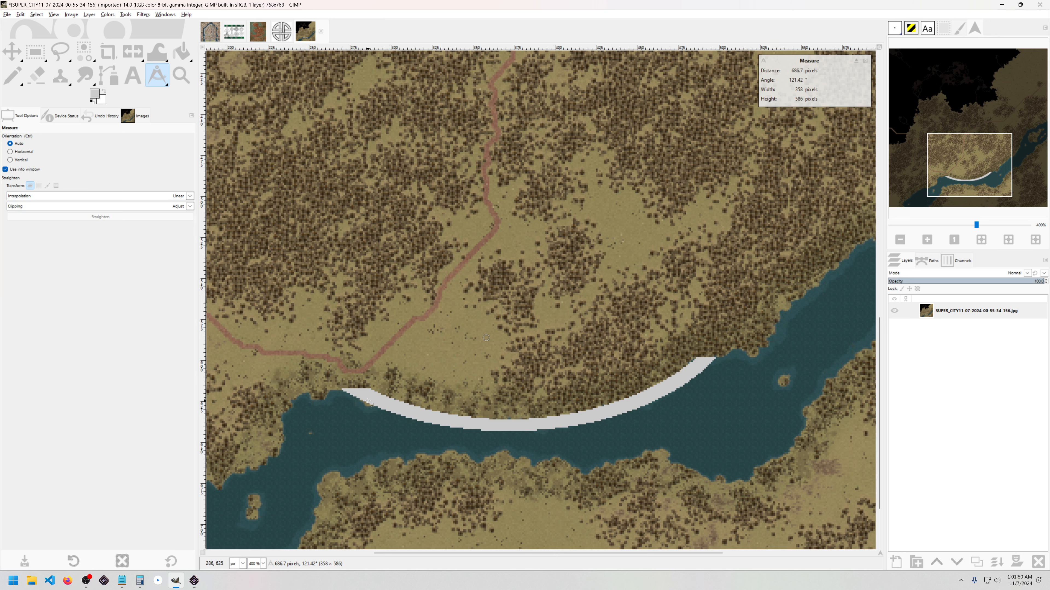
pyautogui.keyDown('ctrl'); pyautogui.scroll(5, 330, 380); pyautogui.keyUp('ctrl')
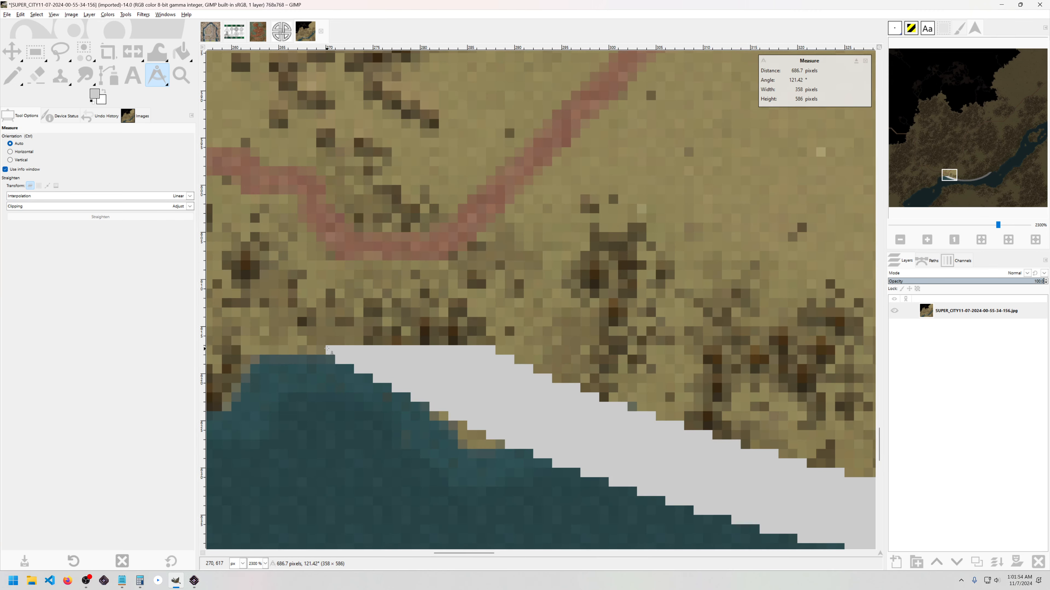
# Step: Switch to Songs of Syx to compare the wall, then return to GIMP
pyautogui.hotkey('alt', 'Tab')
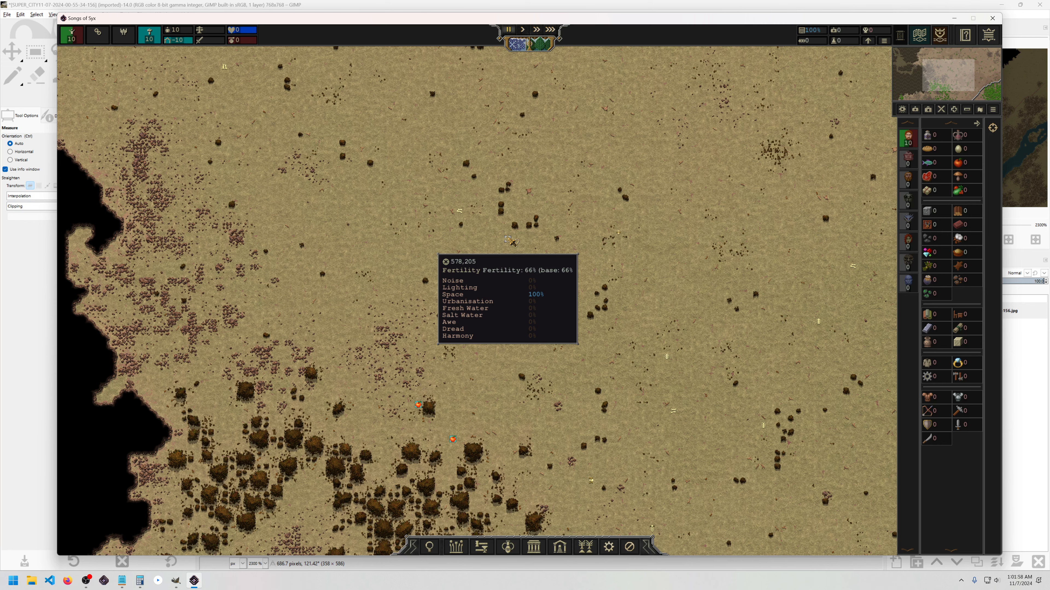
pyautogui.hotkey('alt', 'Tab')
pyautogui.keyDown('ctrl'); pyautogui.scroll(-6, 475, 284); pyautogui.keyUp('ctrl')
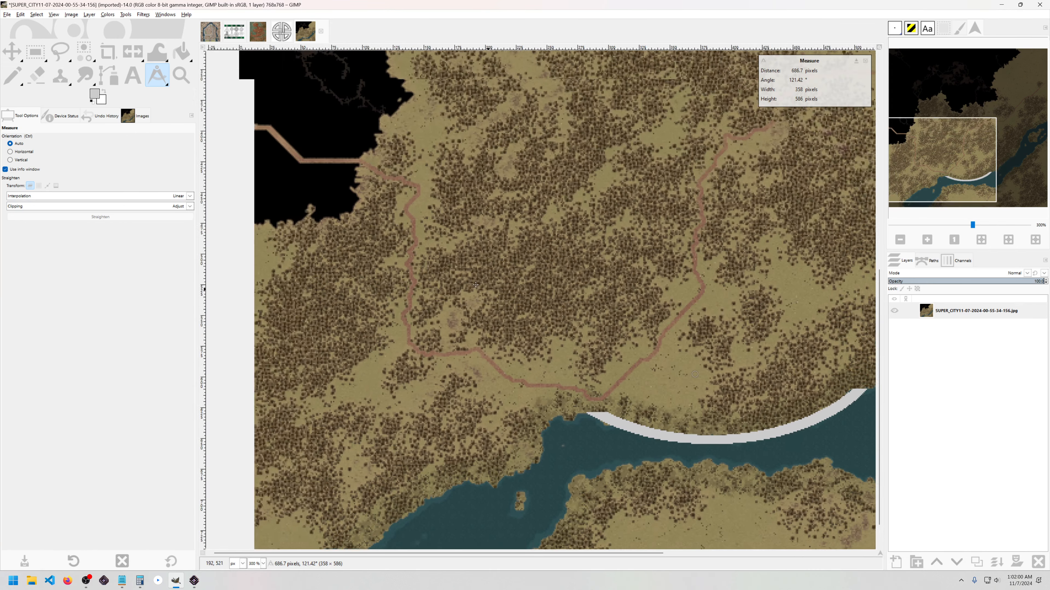
# Step: Undo the light grey fill on the riverbank arc, keeping the crescent selection
pyautogui.moveTo(476, 285); pyautogui.dragTo(571, 366)
pyautogui.moveTo(438, 215); pyautogui.dragTo(432, 444)
pyautogui.moveTo(549, 362); pyautogui.dragTo(540, 121)
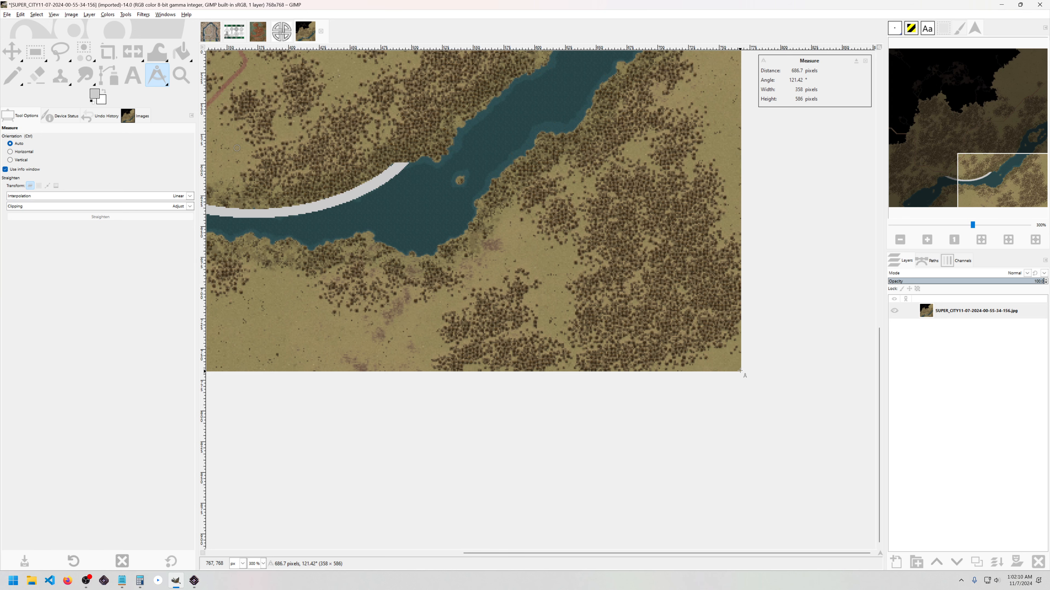
pyautogui.moveTo(739, 371); pyautogui.dragTo(691, 351)
pyautogui.moveTo(336, 187); pyautogui.dragTo(696, 347)
pyautogui.moveTo(643, 166); pyautogui.dragTo(514, 228)
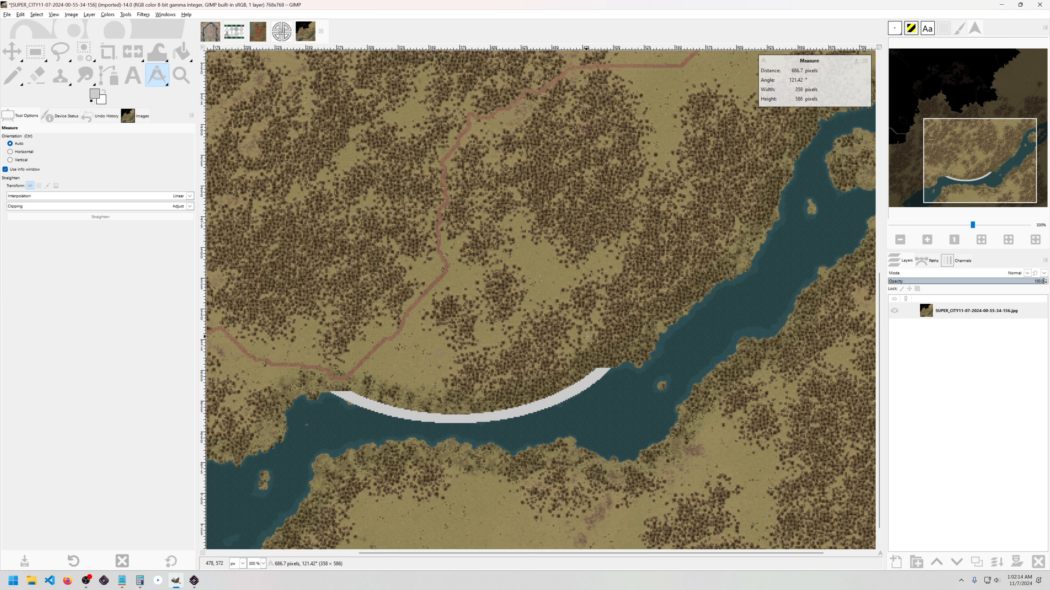
pyautogui.hotkey('ctrl', 'z')
pyautogui.moveTo(373, 267); pyautogui.dragTo(556, 288)
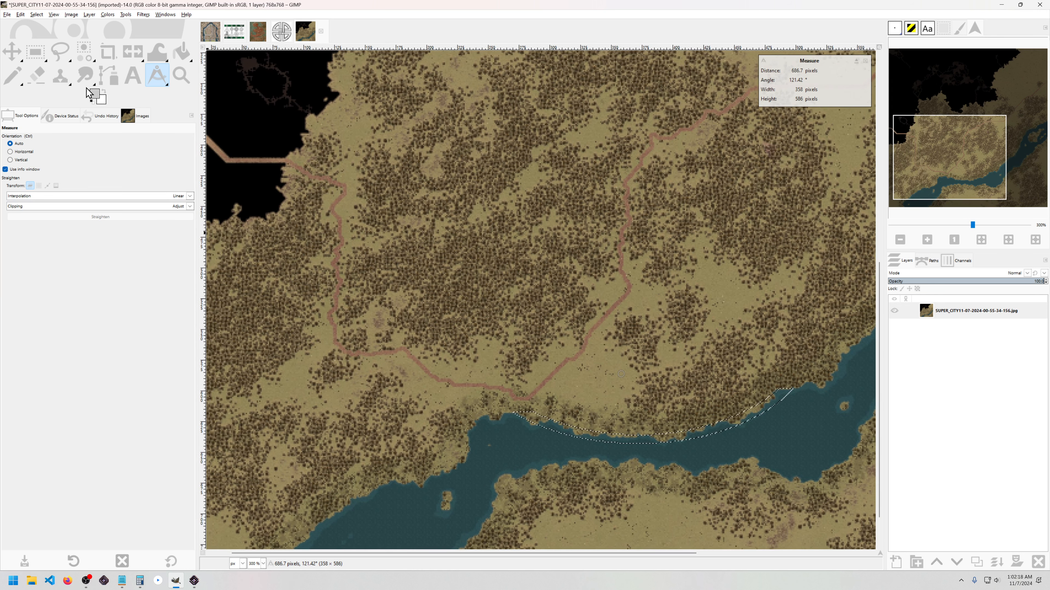
# Step: Add a diagonal polygon strip from the upper-left black area down to the arc's left end
pyautogui.click(61, 51)
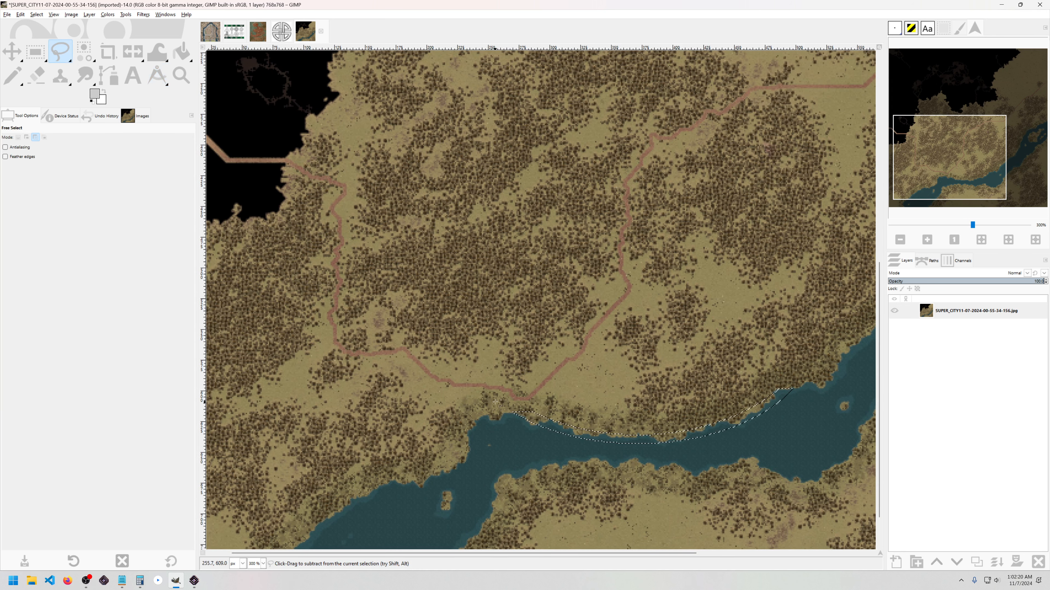
pyautogui.scroll(4, 529, 407)
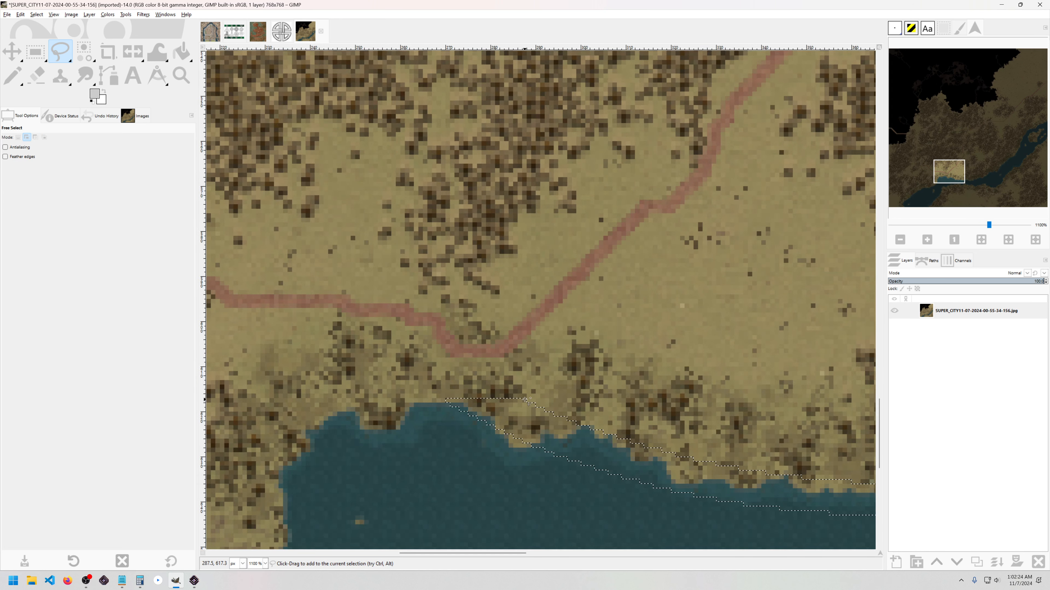
pyautogui.keyDown('shift'); pyautogui.click(526, 399); pyautogui.keyUp('shift')
pyautogui.moveTo(382, 260); pyautogui.dragTo(371, 256)
pyautogui.scroll(-3, 372, 256)
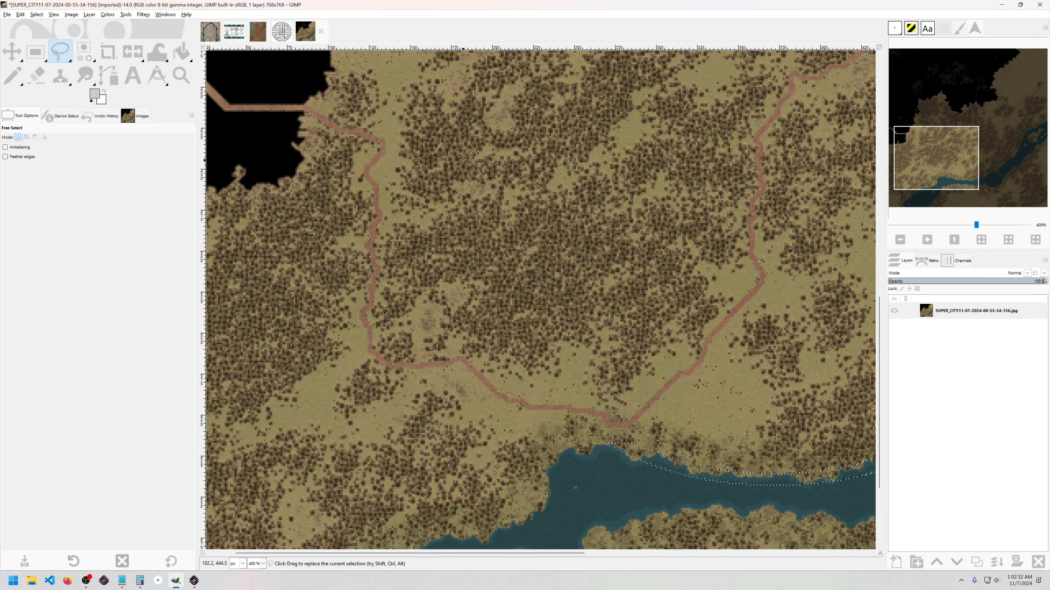
pyautogui.click(303, 159)
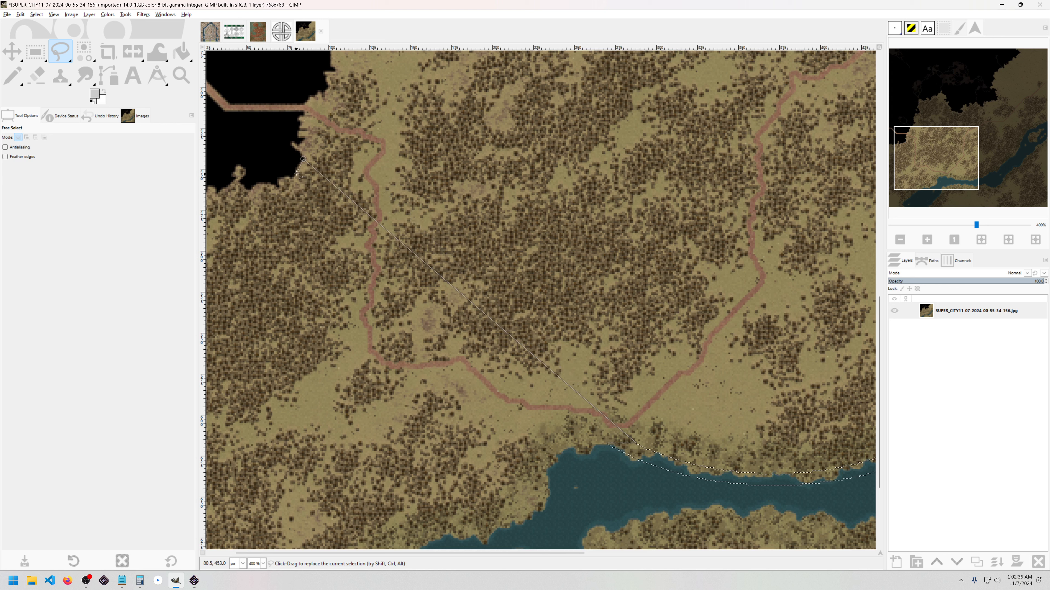
pyautogui.click(294, 173)
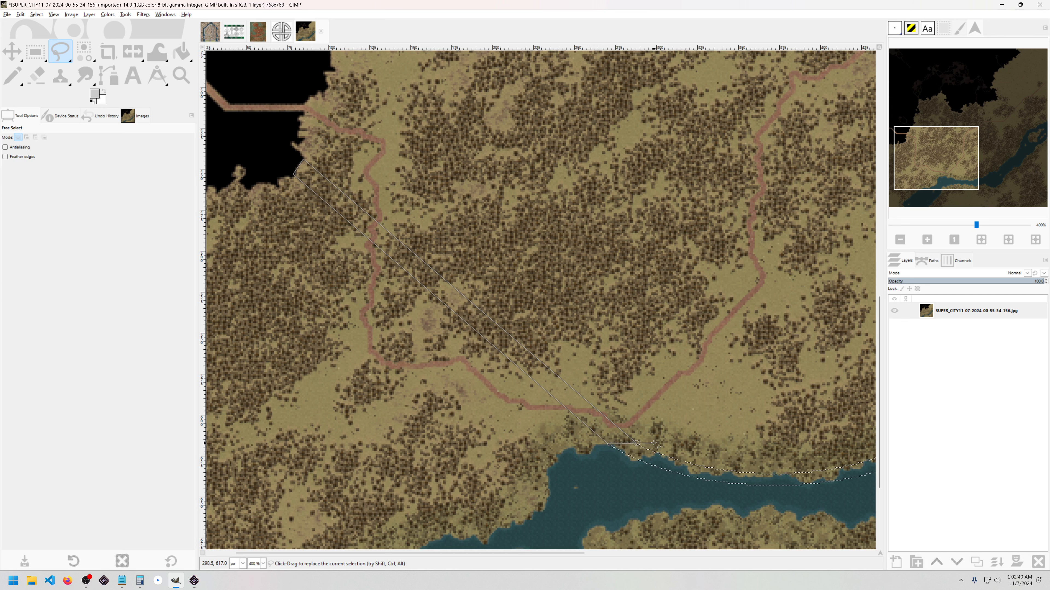
pyautogui.click(635, 443)
pyautogui.moveTo(695, 293); pyautogui.dragTo(541, 295)
pyautogui.scroll(-1, 541, 295)
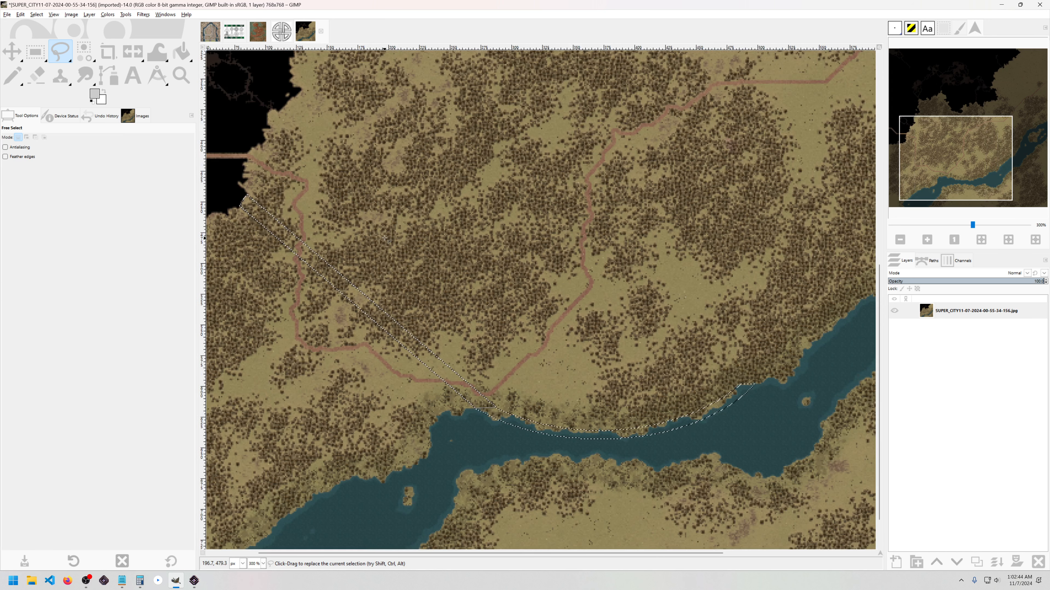
pyautogui.hotkey('shift', 'b')
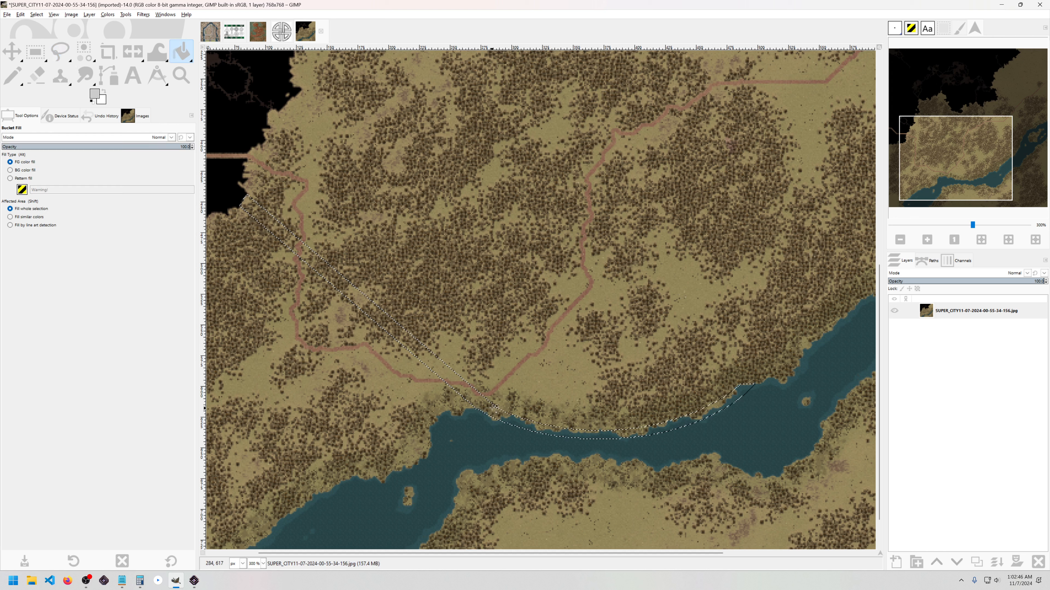
# Step: Create a new layer named Lower City and fill the arc and diagonal band light grey on it
pyautogui.press('shift')
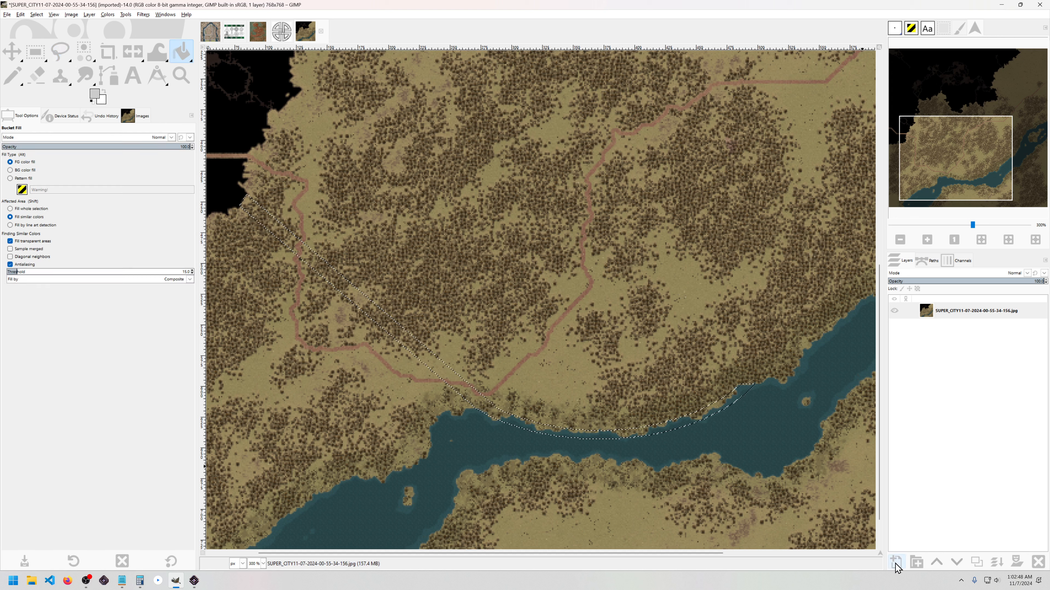
pyautogui.keyDown('shift'); pyautogui.click(895, 565); pyautogui.keyUp('shift')
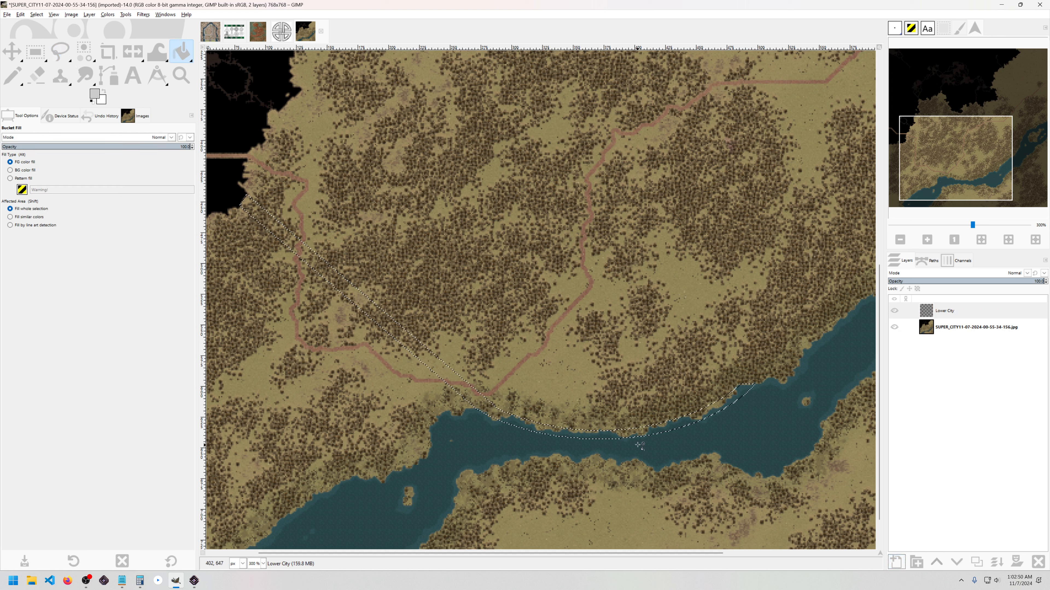
pyautogui.click(447, 373)
pyautogui.scroll(-1, 641, 332)
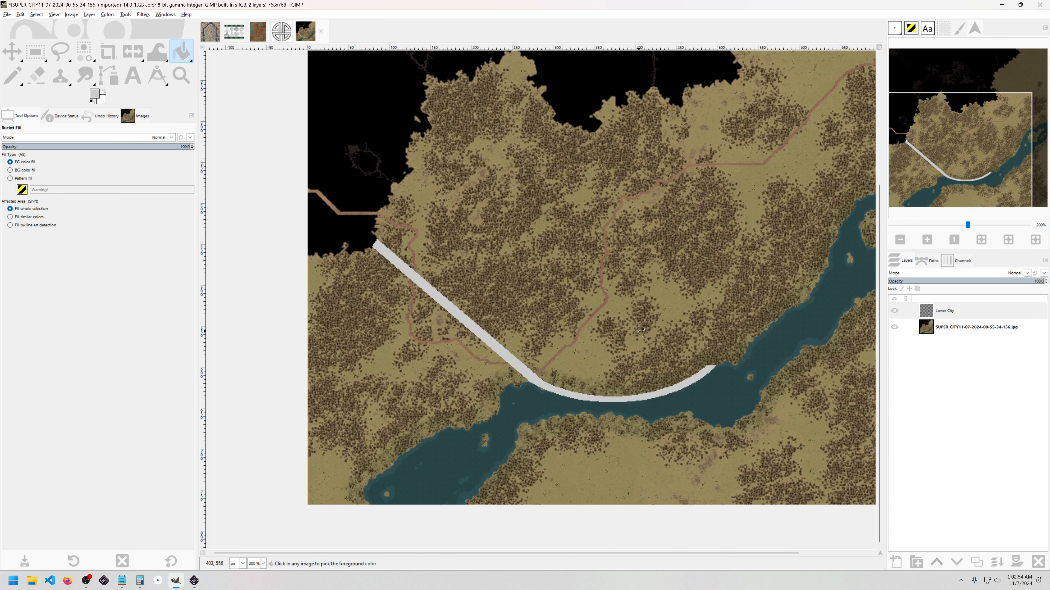
pyautogui.moveTo(752, 347); pyautogui.dragTo(630, 378)
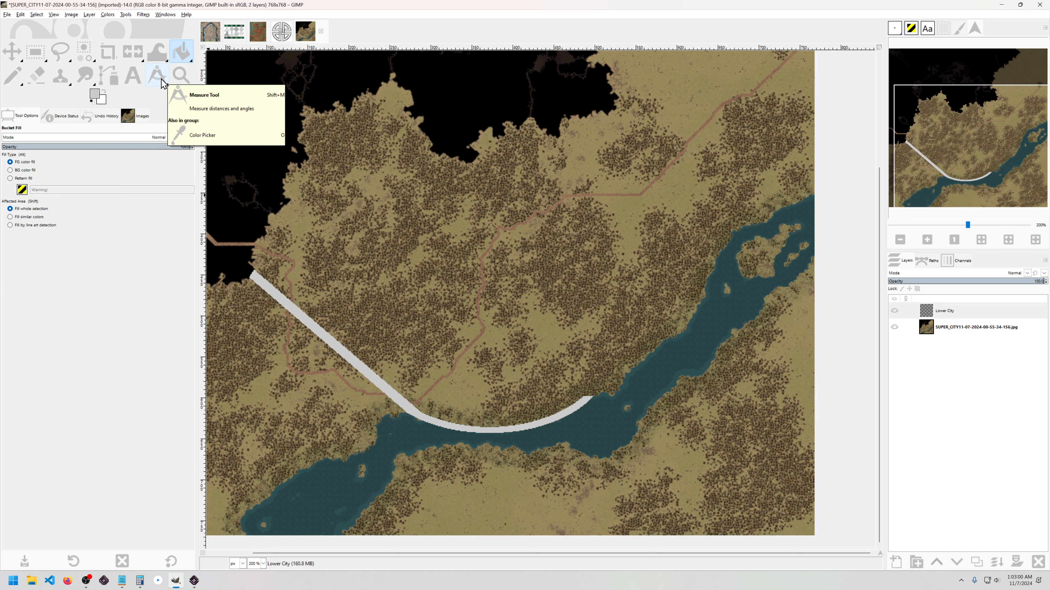
# Step: Start a path at the grey arc's right end, curving up along the upper riverbank
pyautogui.click(108, 75)
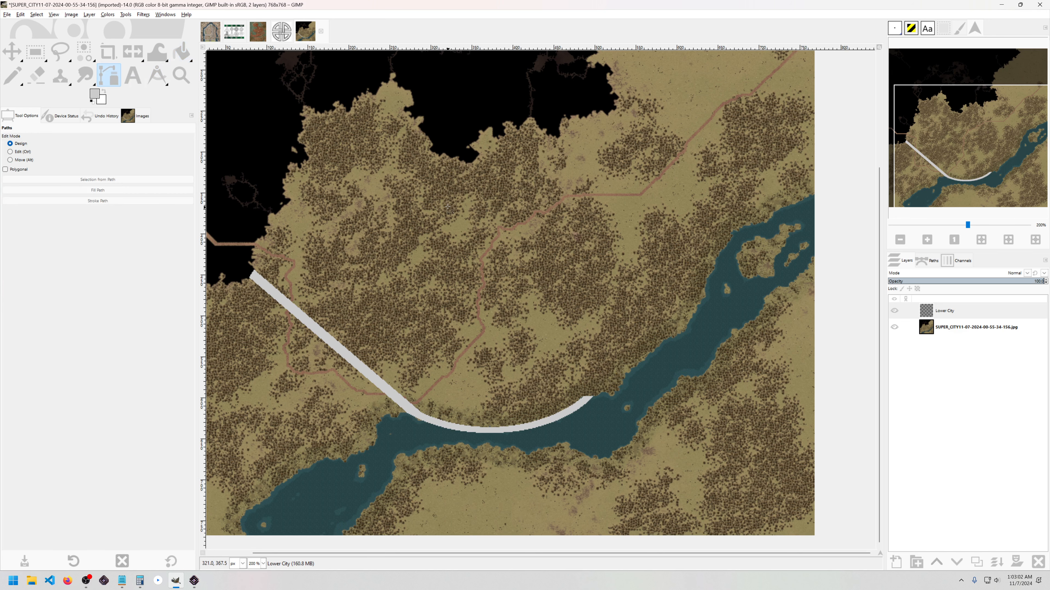
pyautogui.moveTo(577, 322); pyautogui.dragTo(520, 296)
pyautogui.scroll(4, 520, 296)
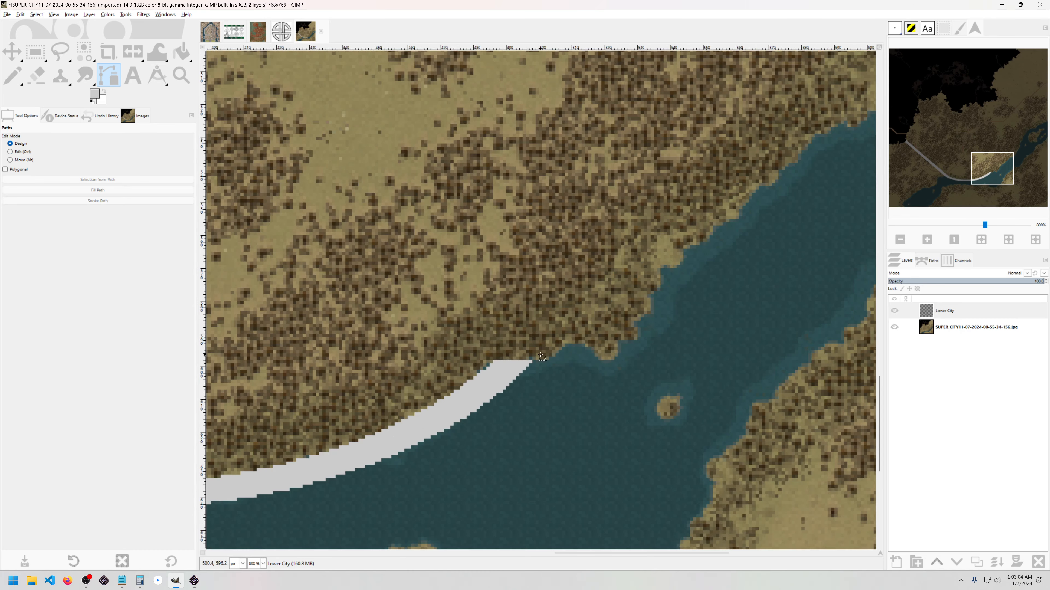
pyautogui.moveTo(611, 310); pyautogui.dragTo(546, 310)
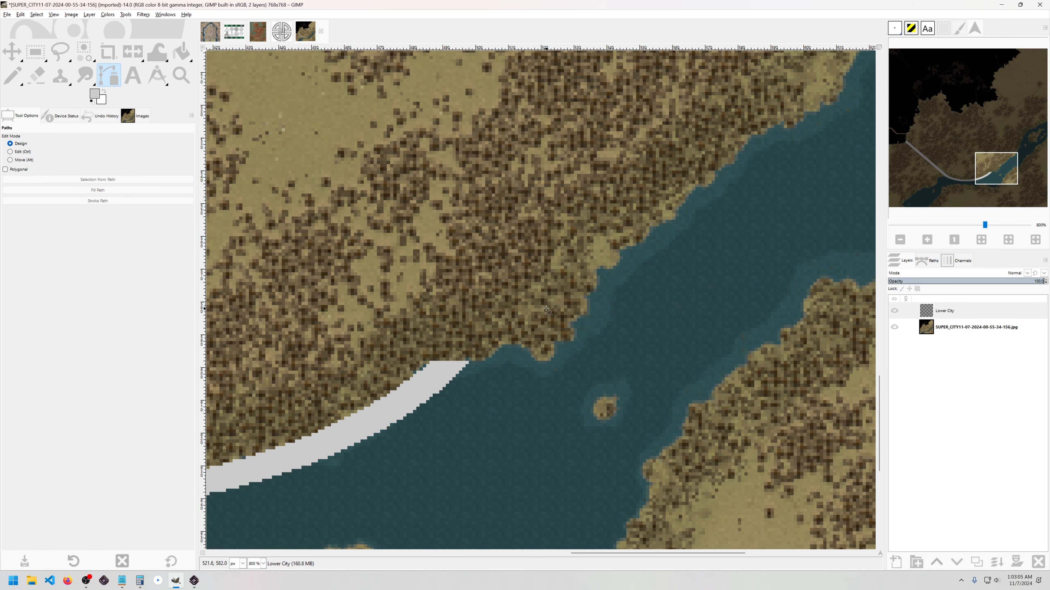
pyautogui.click(449, 362)
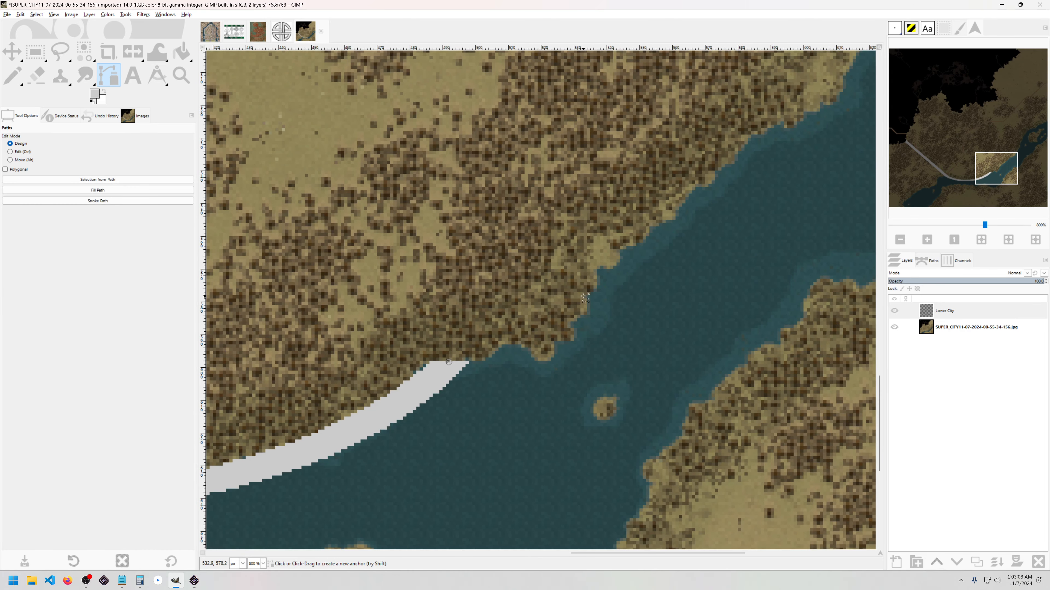
pyautogui.moveTo(584, 279); pyautogui.dragTo(587, 210)
pyautogui.moveTo(643, 230); pyautogui.dragTo(412, 322)
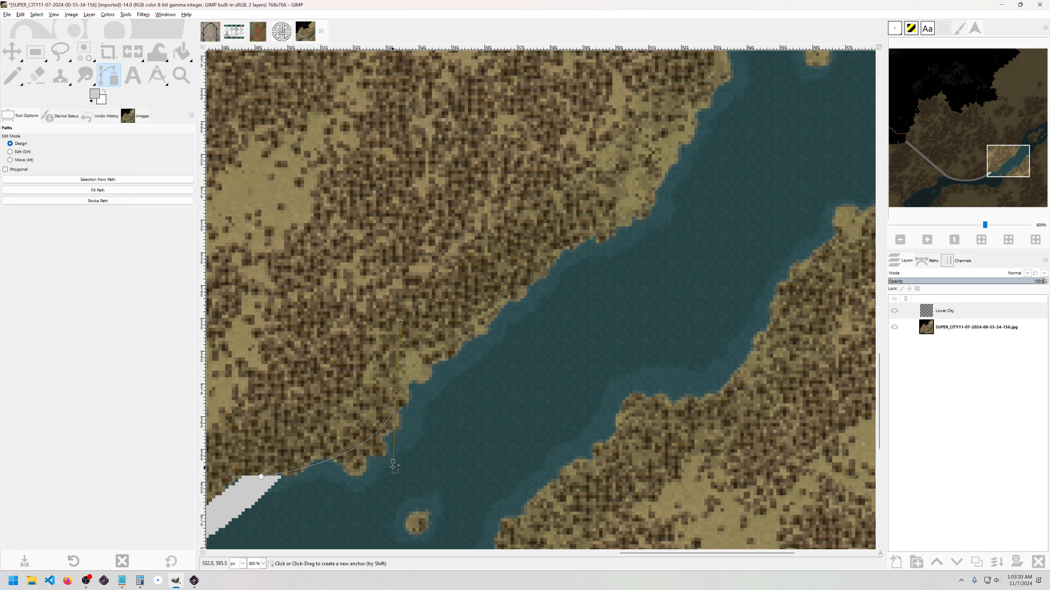
pyautogui.moveTo(392, 462); pyautogui.dragTo(390, 470)
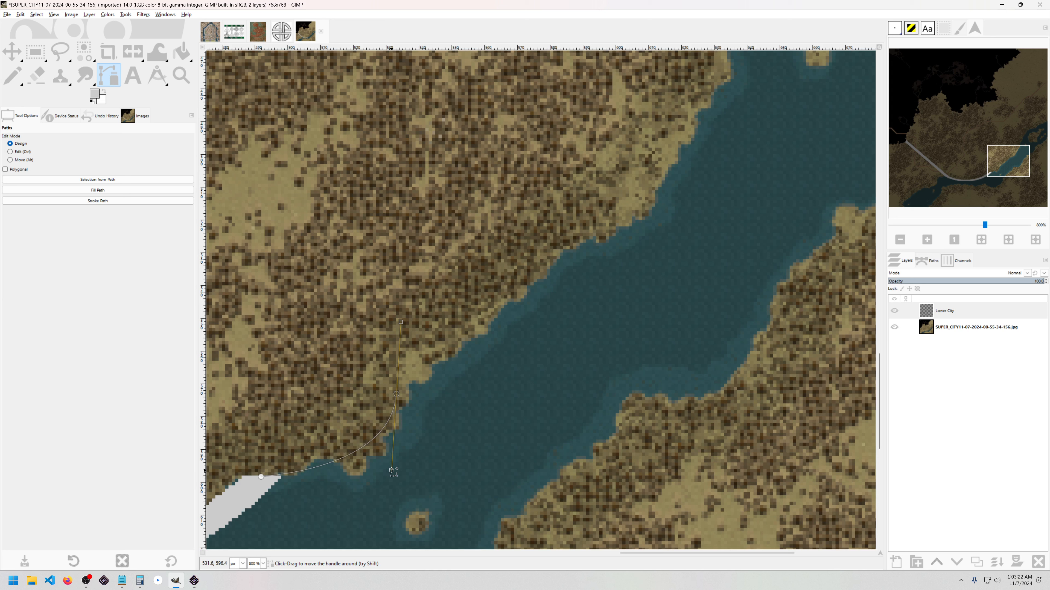
pyautogui.moveTo(629, 219); pyautogui.dragTo(662, 226)
# Step: Reshape the path curves to the shoreline, add an end anchor, and convert the path to a selection
pyautogui.click(396, 394)
pyautogui.hotkey('ctrl', 'z')
pyautogui.click(400, 324)
pyautogui.hotkey('ctrl', 'z')
pyautogui.moveTo(400, 322); pyautogui.dragTo(430, 314)
pyautogui.moveTo(672, 107); pyautogui.dragTo(565, 287)
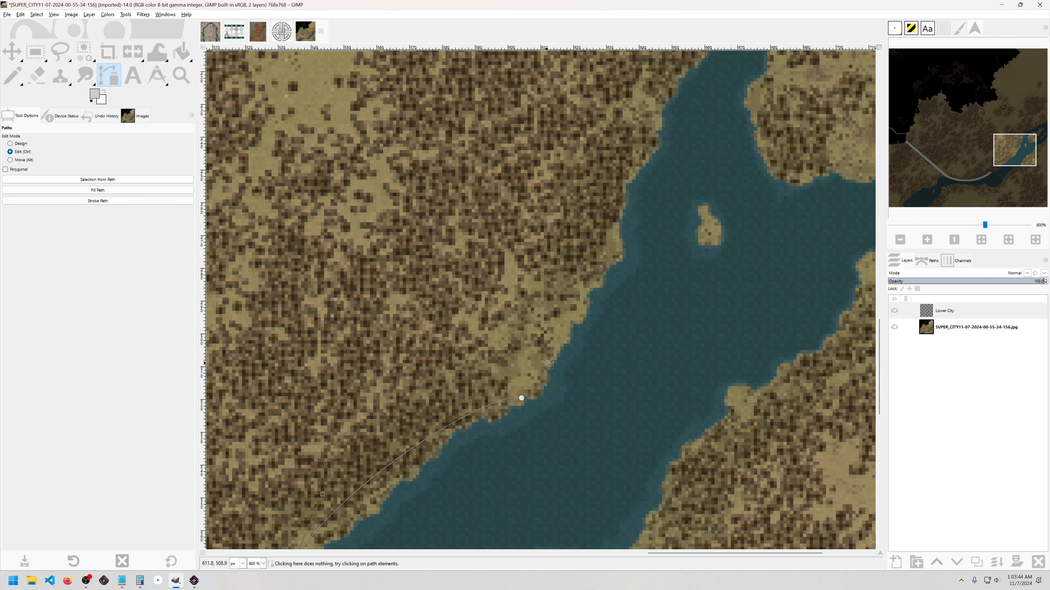
pyautogui.click(521, 398)
pyautogui.click(614, 255)
pyautogui.moveTo(553, 407); pyautogui.dragTo(541, 379)
pyautogui.scroll(-2, 585, 281)
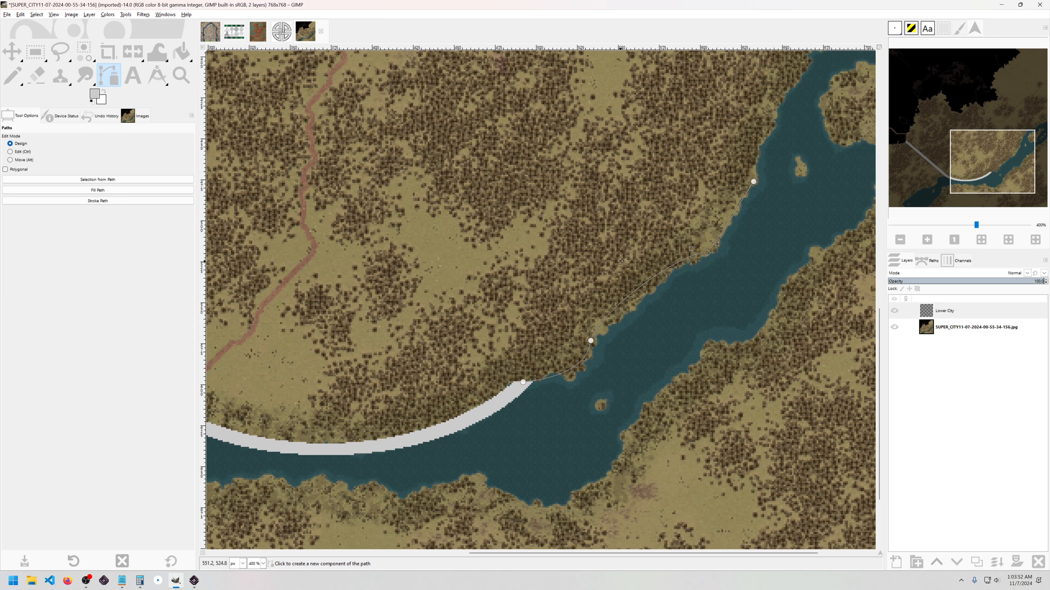
pyautogui.click(131, 179)
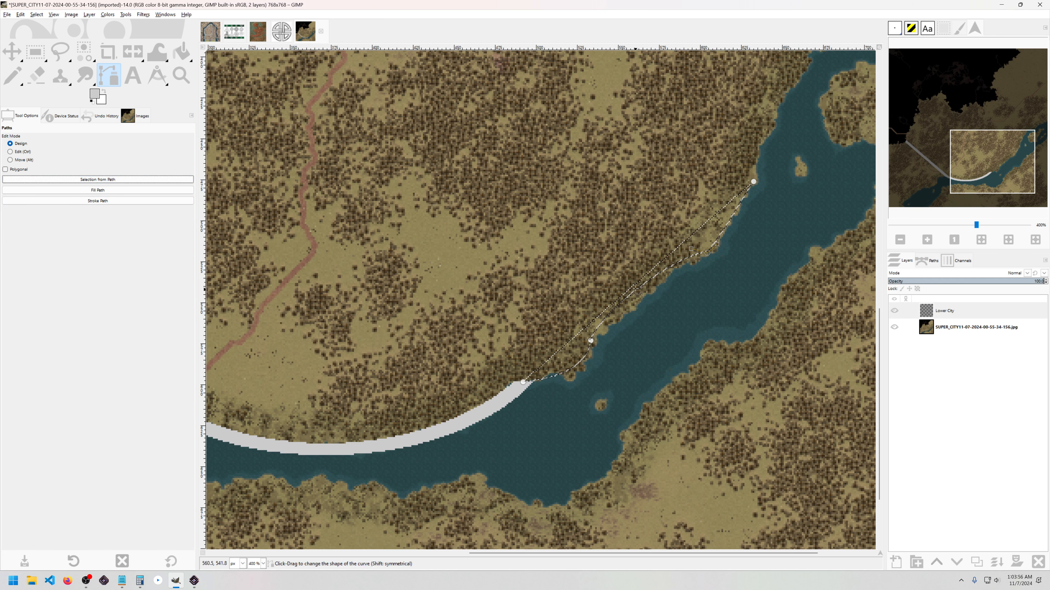
pyautogui.hscroll(2, 691, 297)
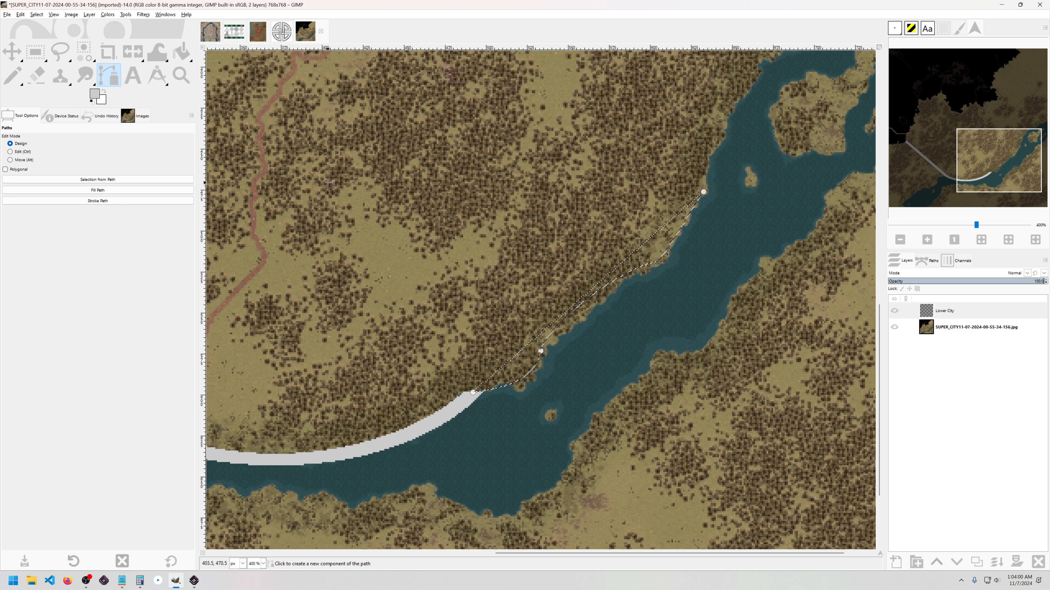
# Step: Turn the path selection into a 3 px border
pyautogui.click(33, 15)
pyautogui.click(61, 126)
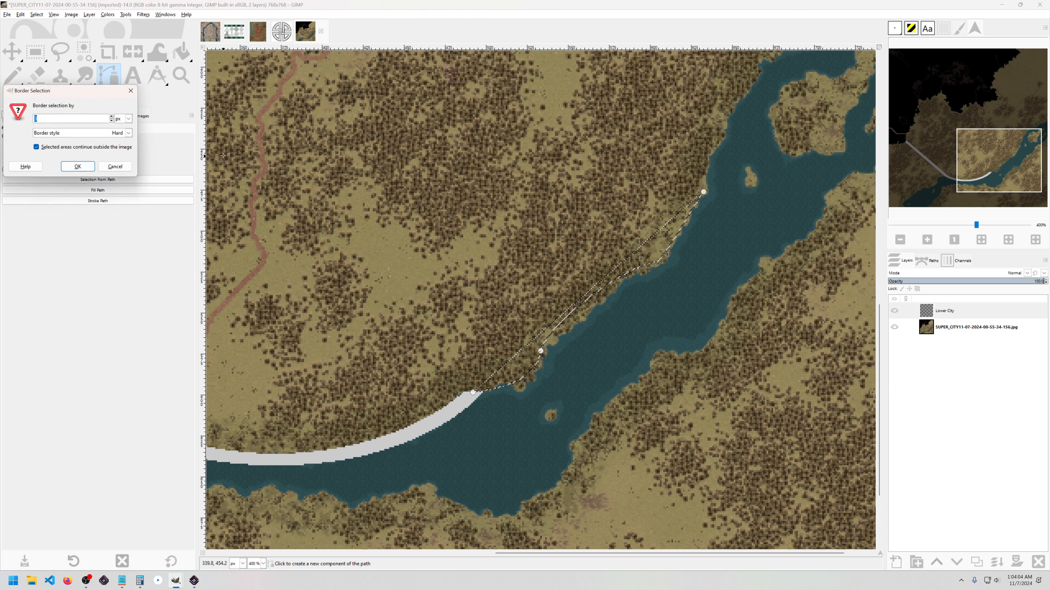
pyautogui.click(78, 167)
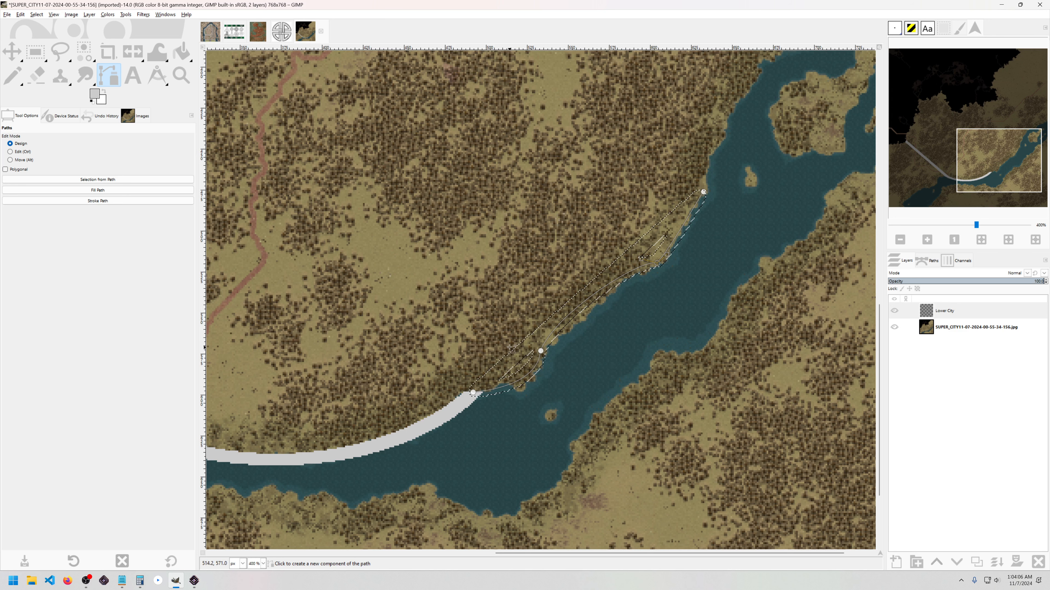
pyautogui.scroll(1, 512, 349)
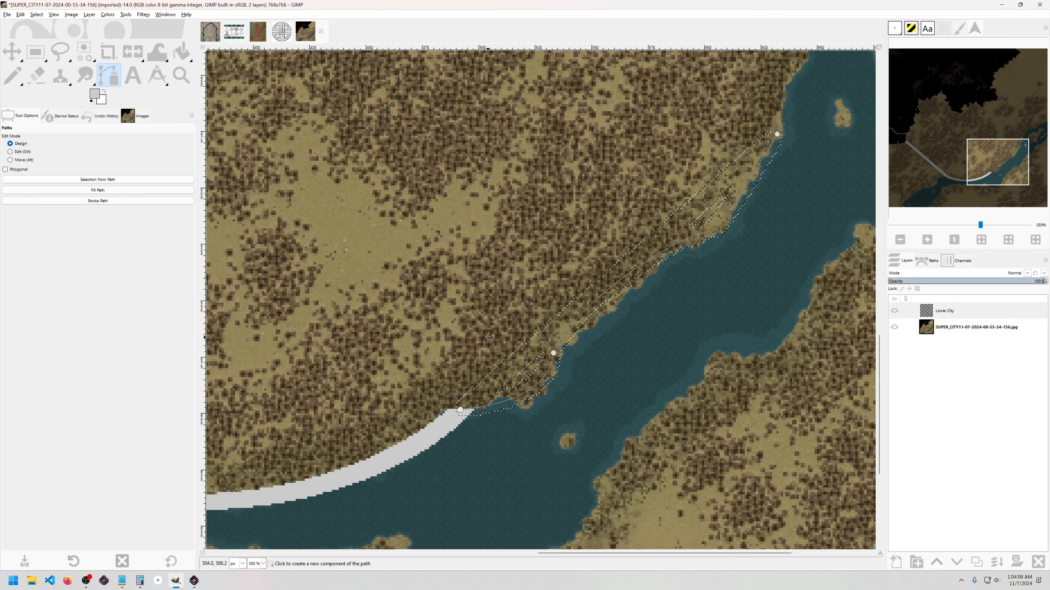
# Step: Trim the border's ends by subtracting two ellipses, then fill the strip light grey
pyautogui.press('e')
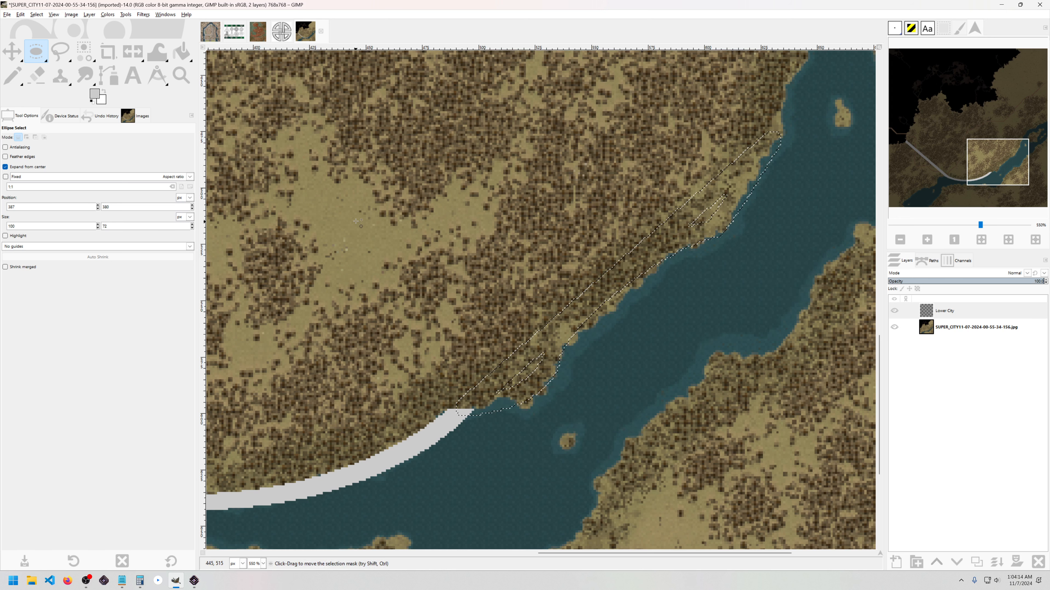
pyautogui.moveTo(356, 221); pyautogui.dragTo(556, 407)
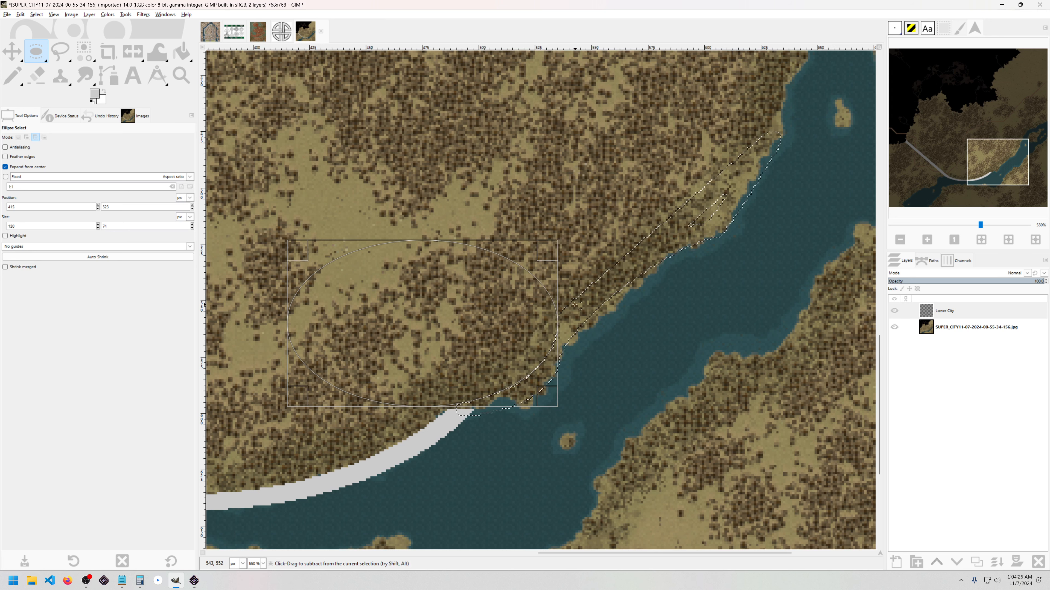
pyautogui.scroll(3, 567, 214)
pyautogui.hscroll(5, 566, 214)
pyautogui.hscroll(1, 567, 214)
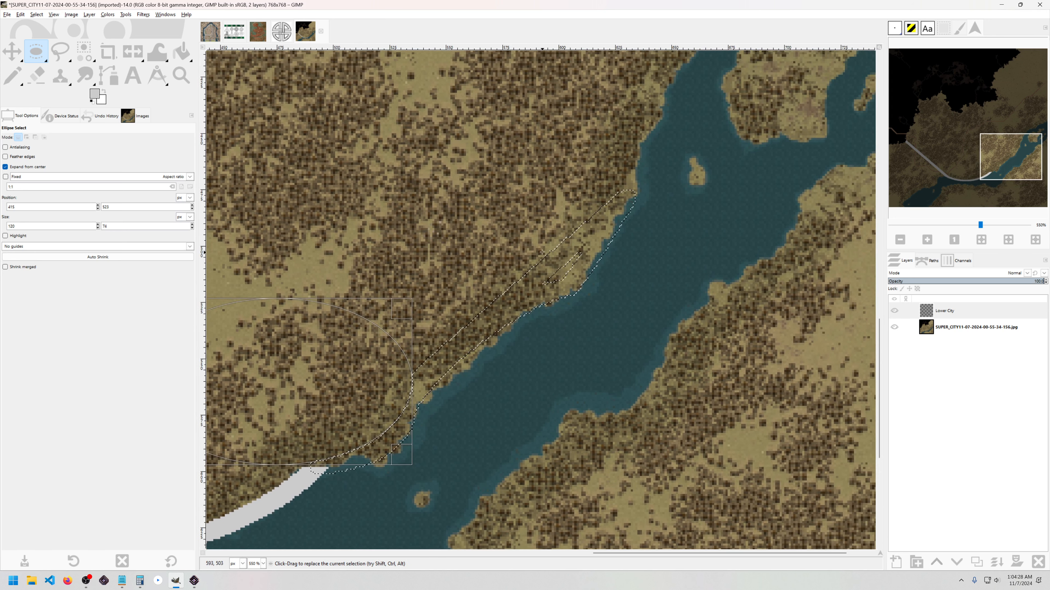
pyautogui.keyDown('ctrl'); pyautogui.moveTo(508, 198); pyautogui.dragTo(599, 295); pyautogui.keyUp('ctrl')
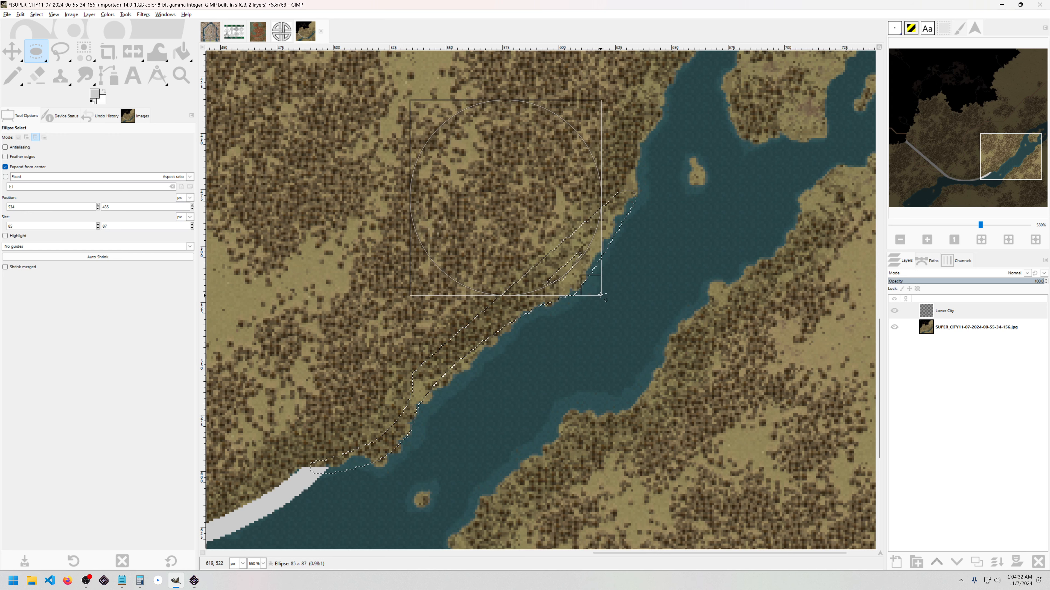
pyautogui.hscroll(-2, 574, 362)
pyautogui.scroll(-1, 574, 362)
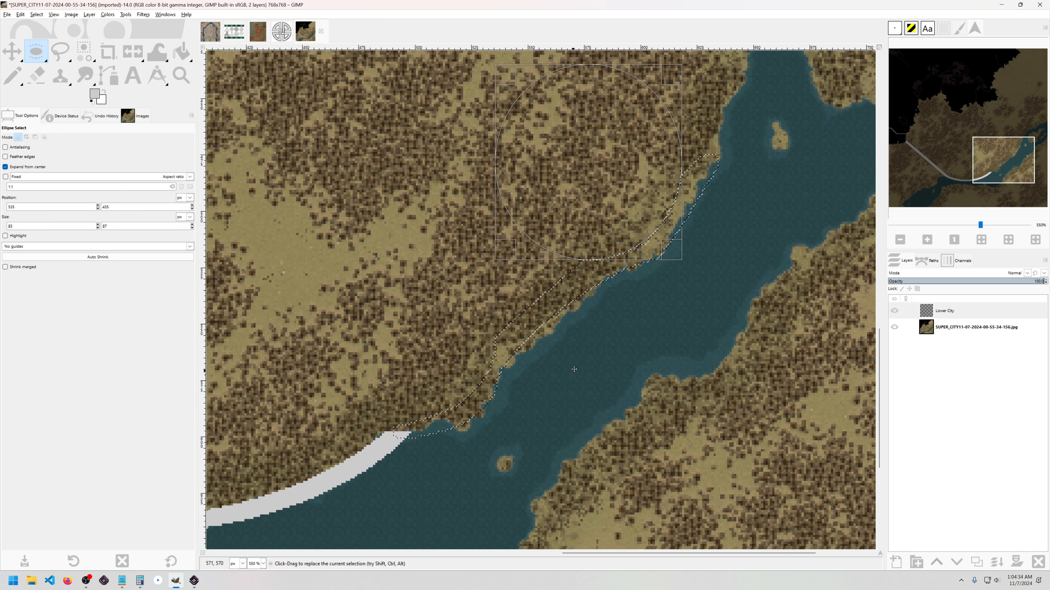
pyautogui.hotkey('shift', 'b')
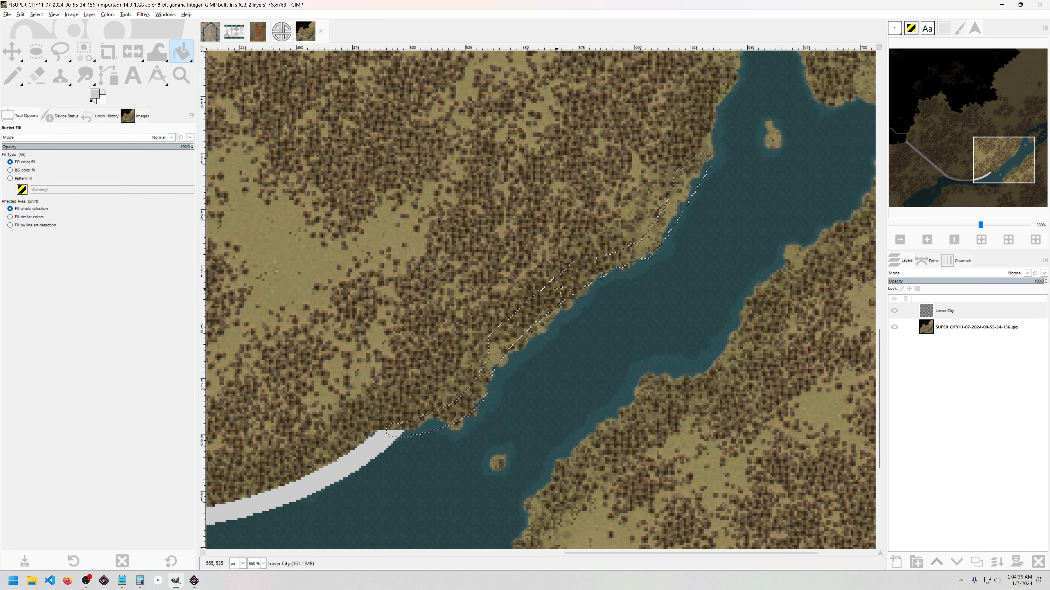
pyautogui.click(607, 308)
# Step: Clear the selection and paint a missing grey wall pixel with the 1 px Pencil
pyautogui.hotkey('ctrl', 'shift', 'a')
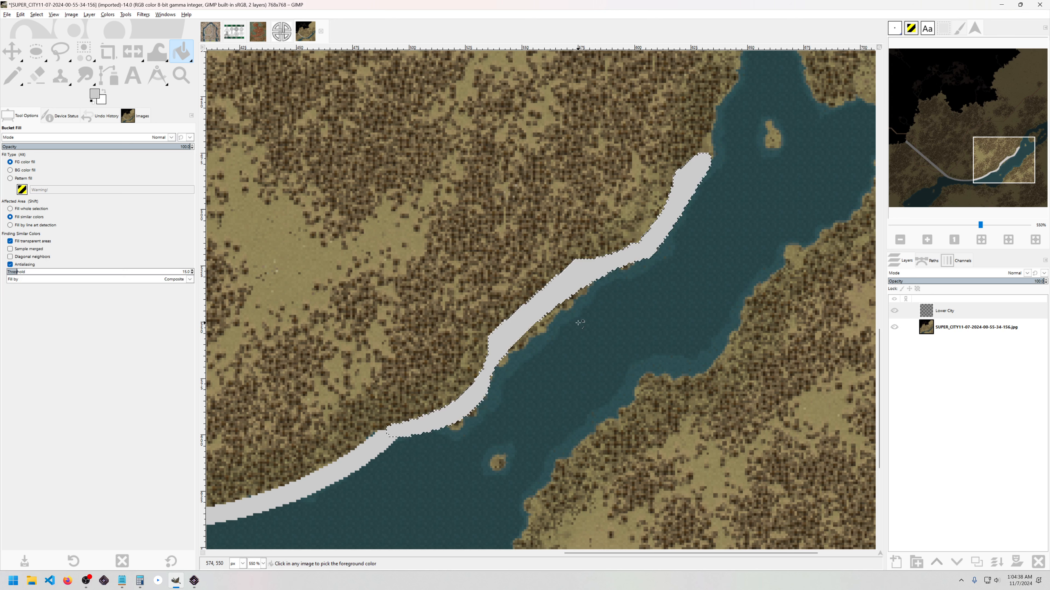
pyautogui.scroll(-2, 539, 340)
pyautogui.scroll(4, 539, 340)
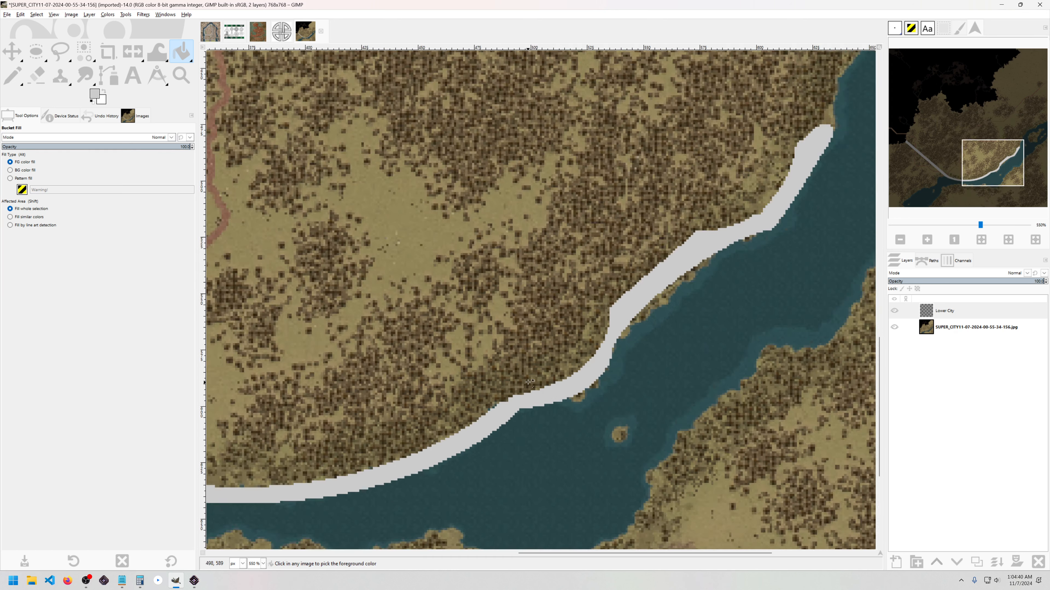
pyautogui.press('n')
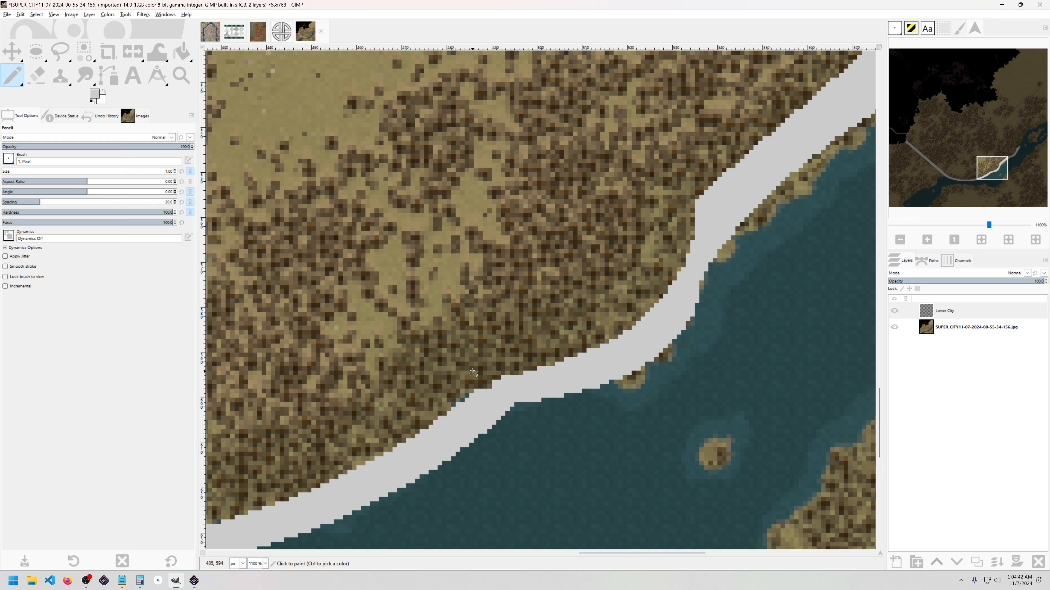
pyautogui.scroll(-2, 512, 345)
pyautogui.scroll(2, 487, 338)
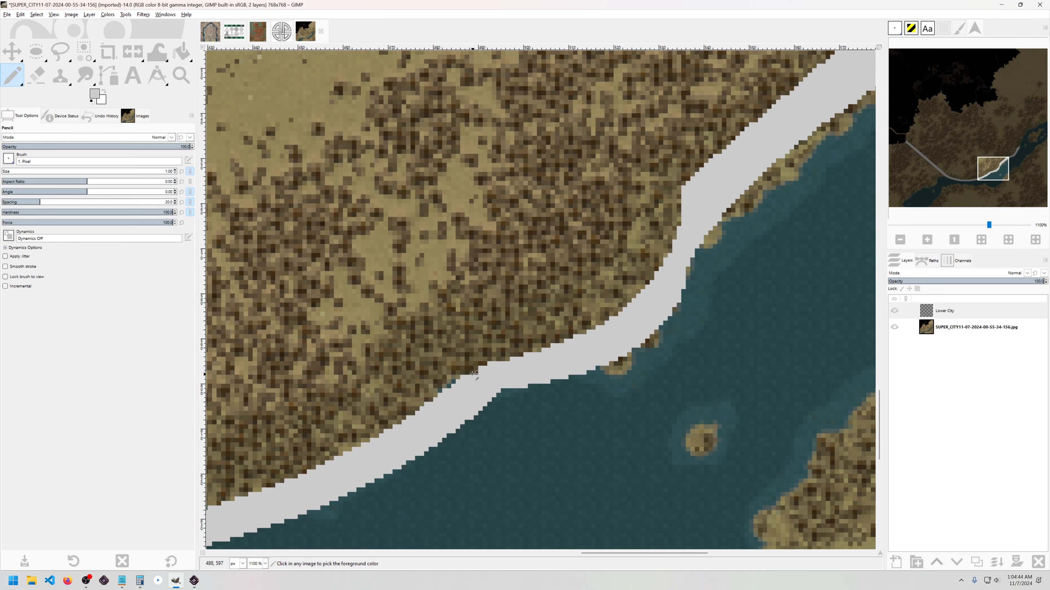
pyautogui.scroll(3, 487, 337)
pyautogui.click(482, 361)
pyautogui.moveTo(833, 262); pyautogui.dragTo(530, 301)
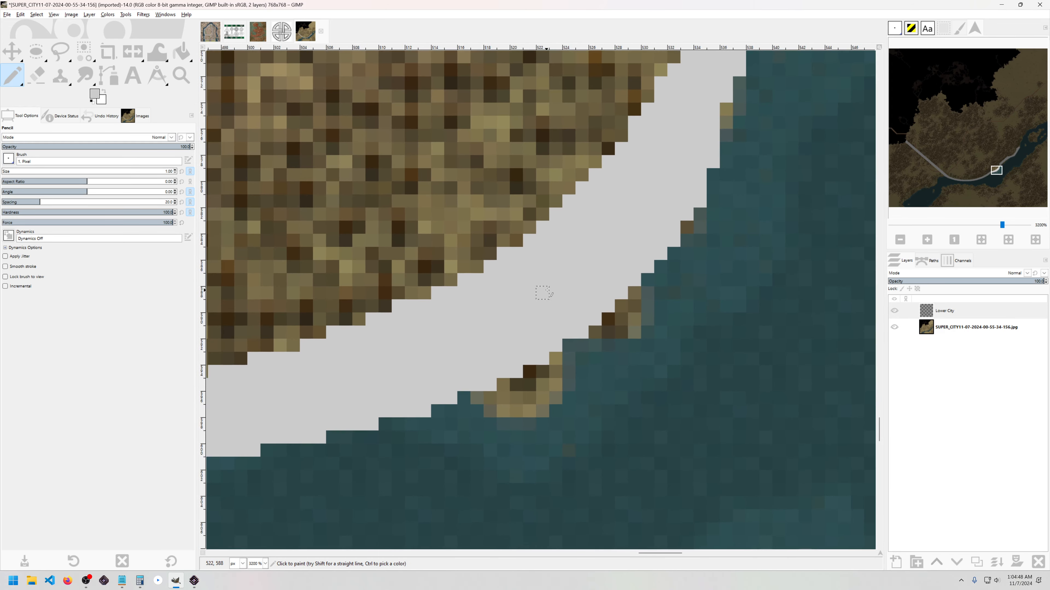
# Step: Cancel the accidentally triggered close-image dialog
pyautogui.hotkey('shift', 'w')
pyautogui.click(564, 292)
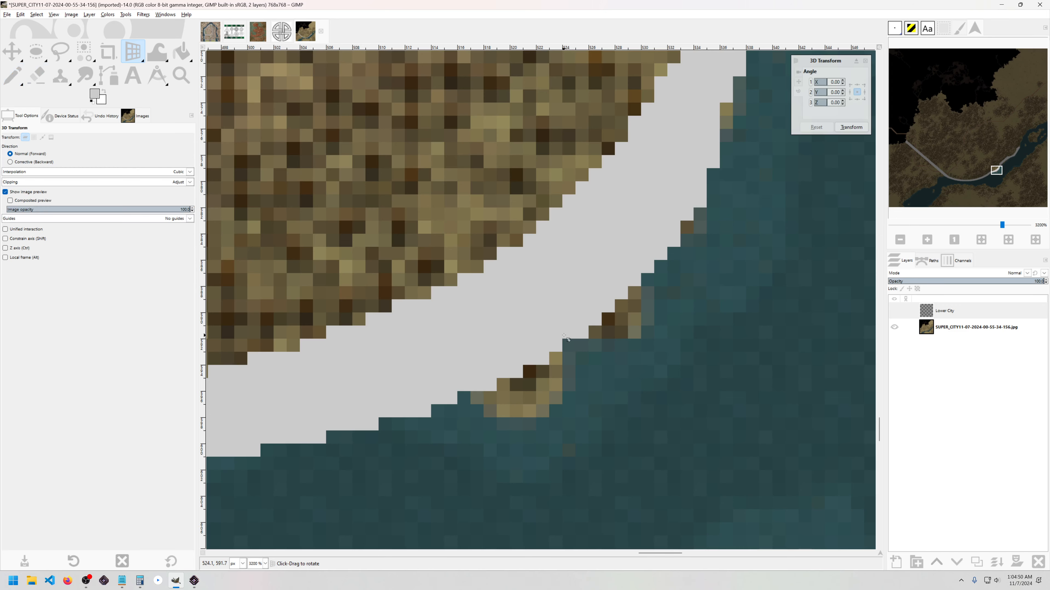
pyautogui.hotkey('ctrl', 'w')
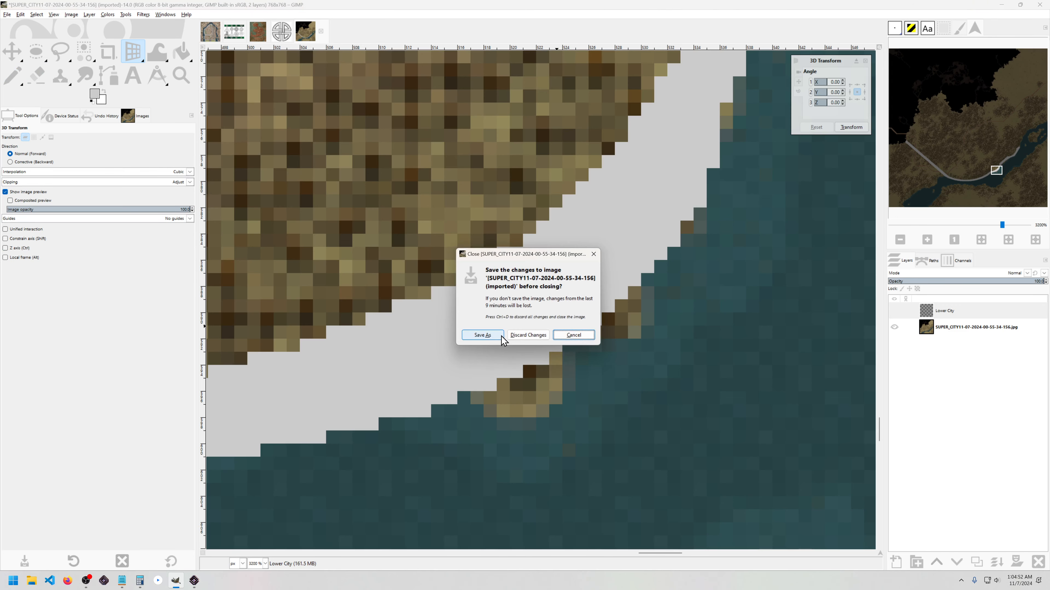
pyautogui.click(574, 335)
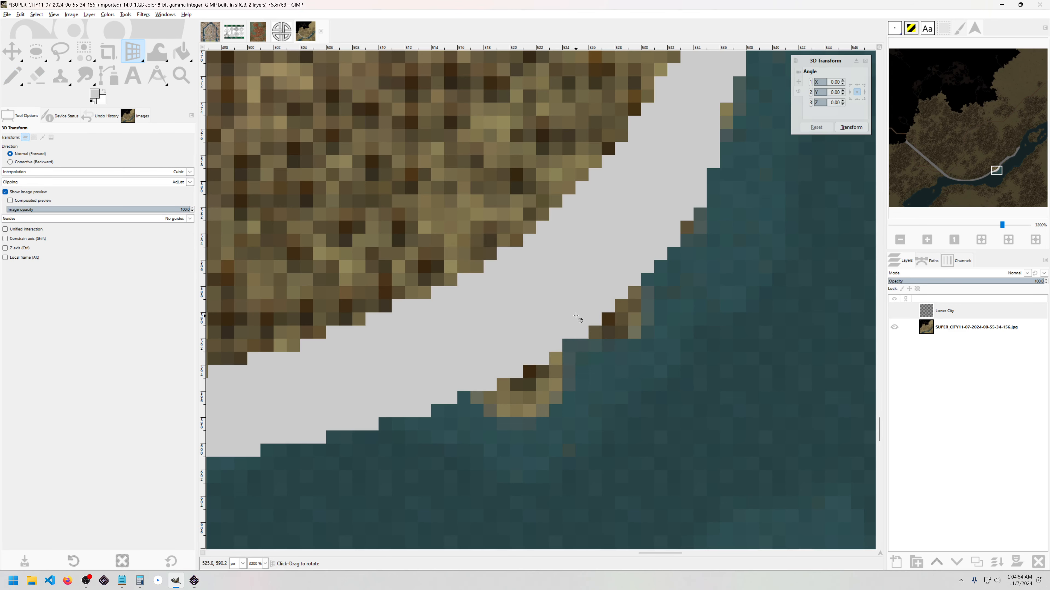
# Step: Erase stray grey pixels overlapping the shoreline with the 1 px Eraser, then zoom out
pyautogui.hotkey('shift', 'e')
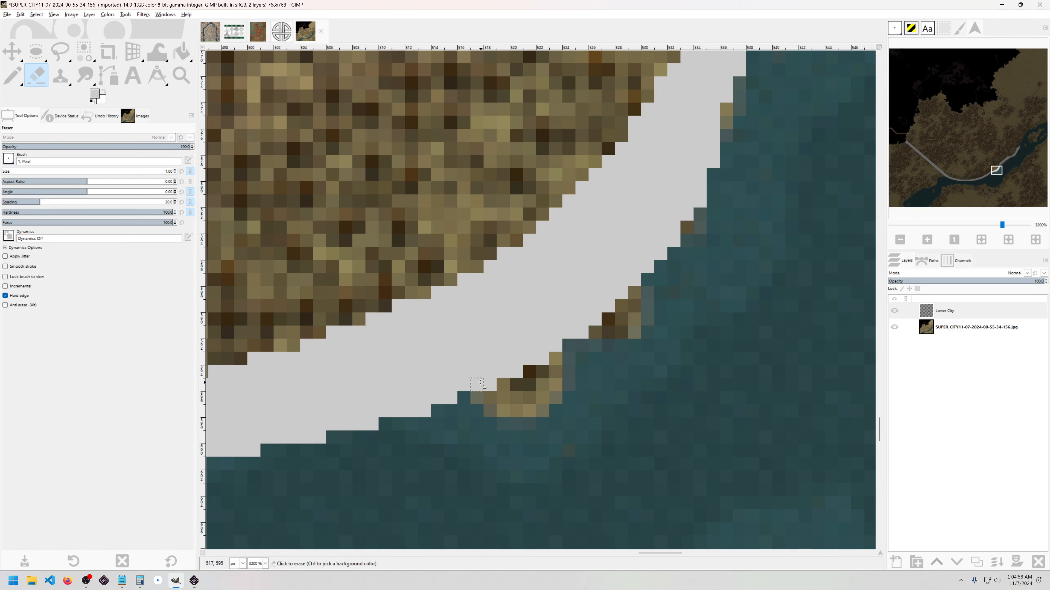
pyautogui.click(490, 385)
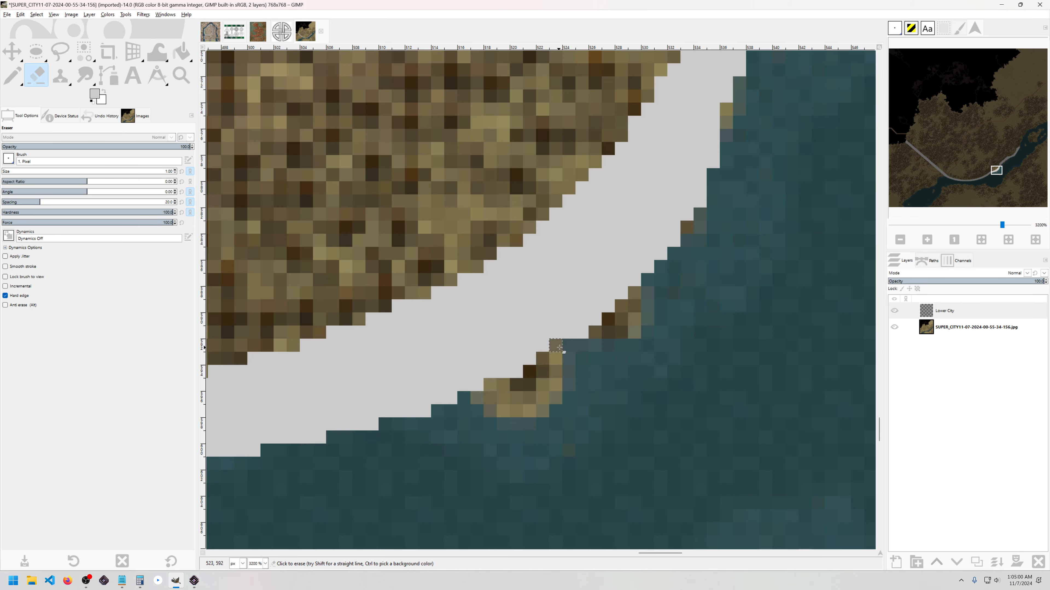
pyautogui.moveTo(597, 312); pyautogui.dragTo(673, 239)
pyautogui.scroll(-8, 690, 220)
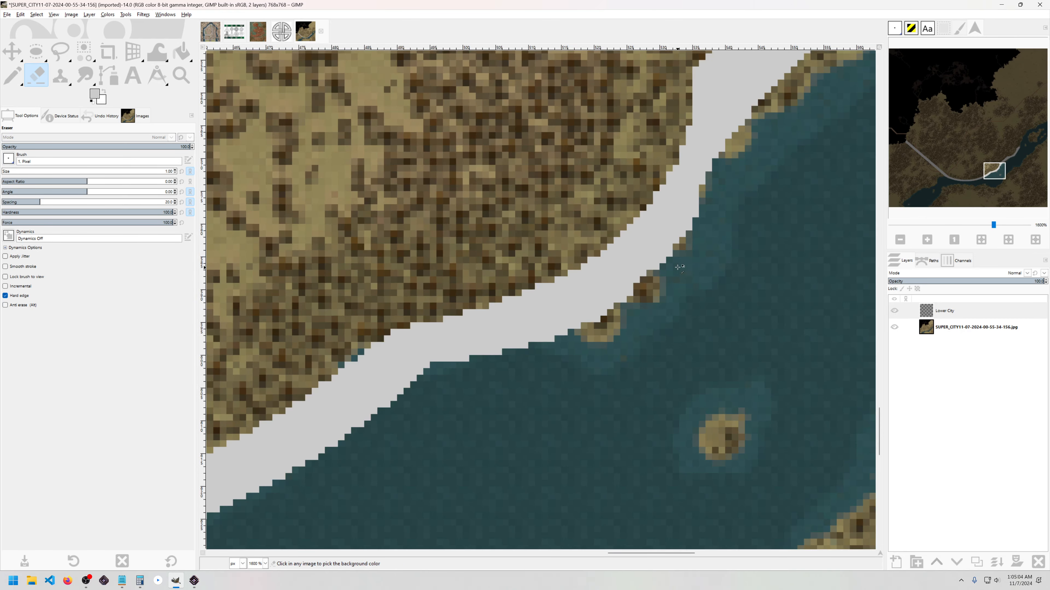
pyautogui.scroll(-1, 667, 277)
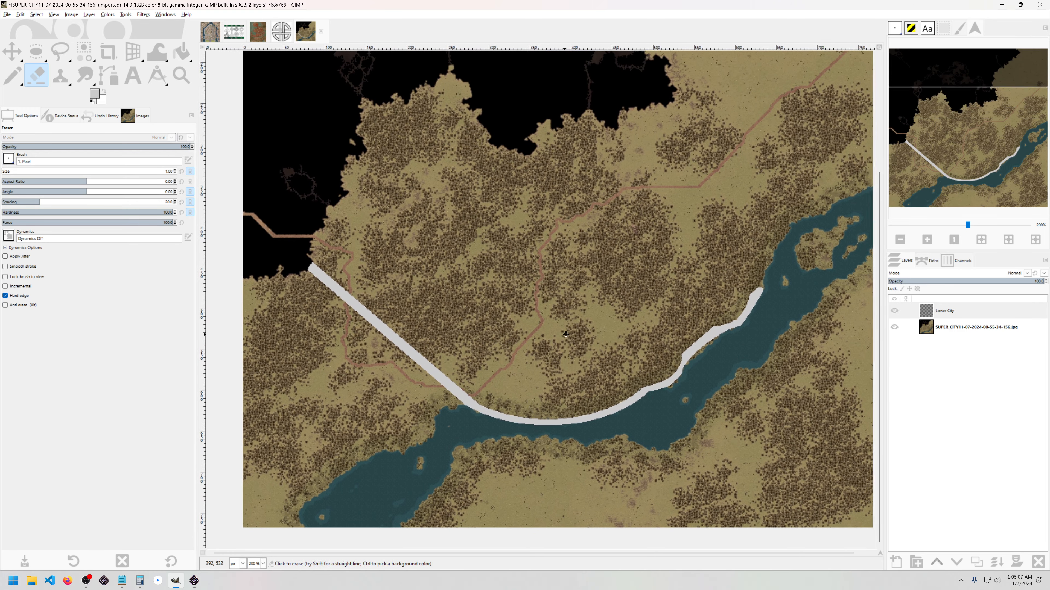
# Step: Add two empty layers, Lower City #1 and #2, above Lower City
pyautogui.moveTo(565, 334); pyautogui.dragTo(573, 342)
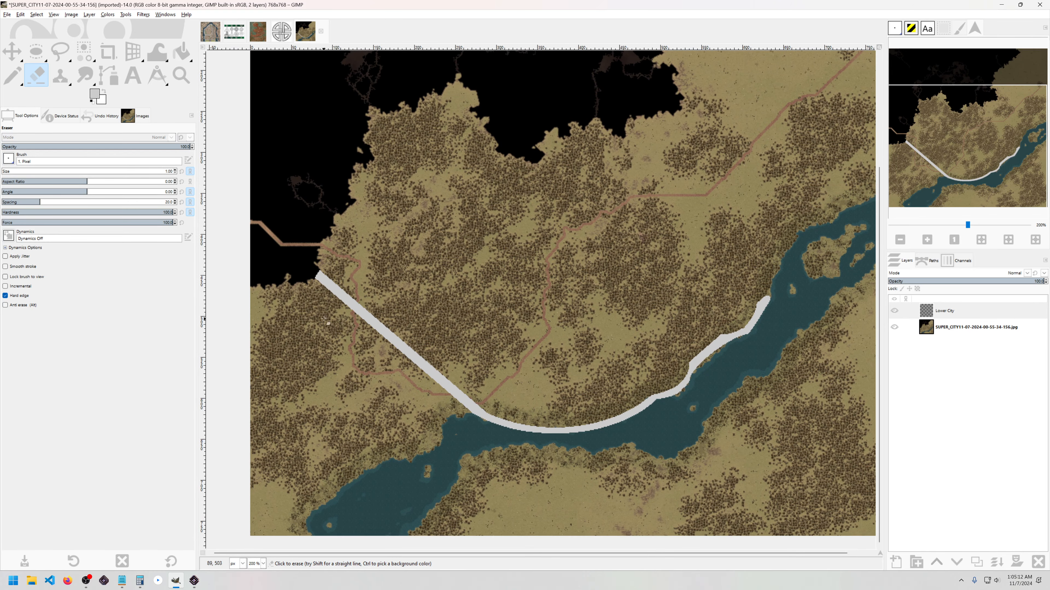
pyautogui.click(57, 53)
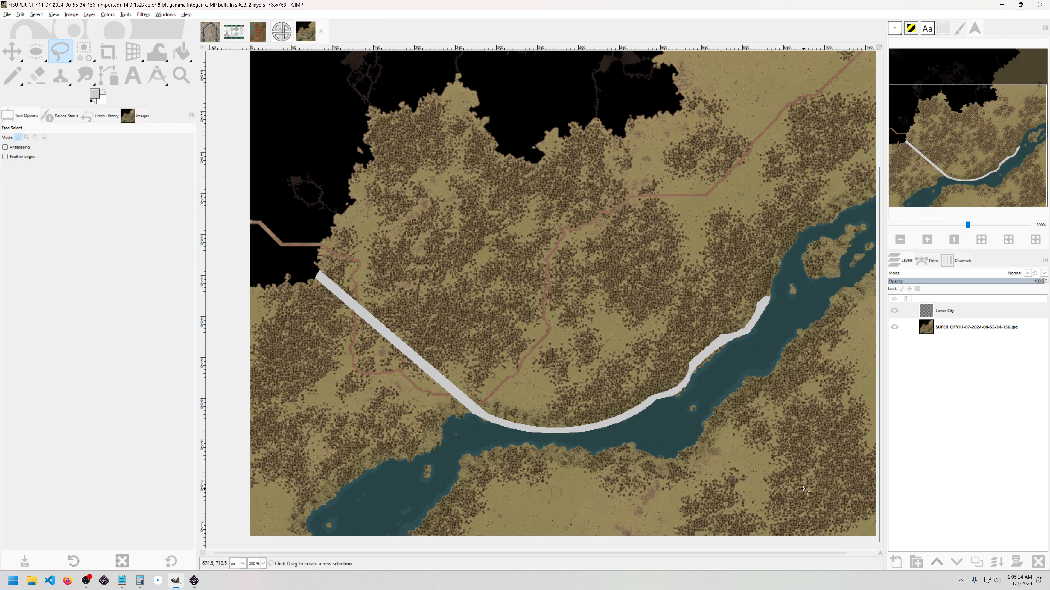
pyautogui.keyDown('shift'); pyautogui.click(897, 562); pyautogui.keyUp('shift')
pyautogui.press('3')
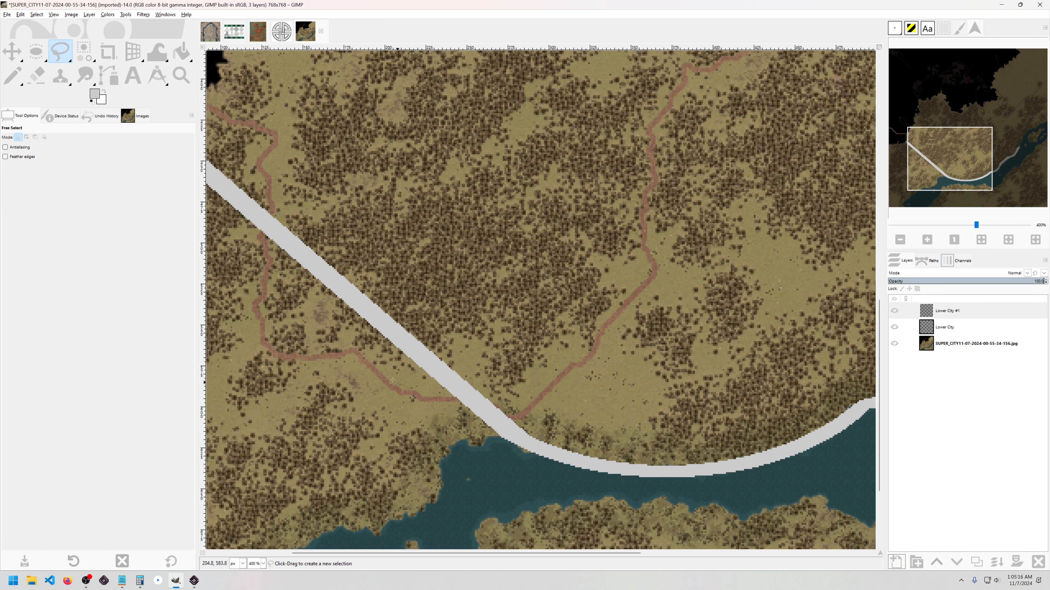
pyautogui.press('space')
# Step: Outline a freehand strip selection from the map's left edge to the diagonal grey wall
pyautogui.click(325, 378)
pyautogui.press('space')
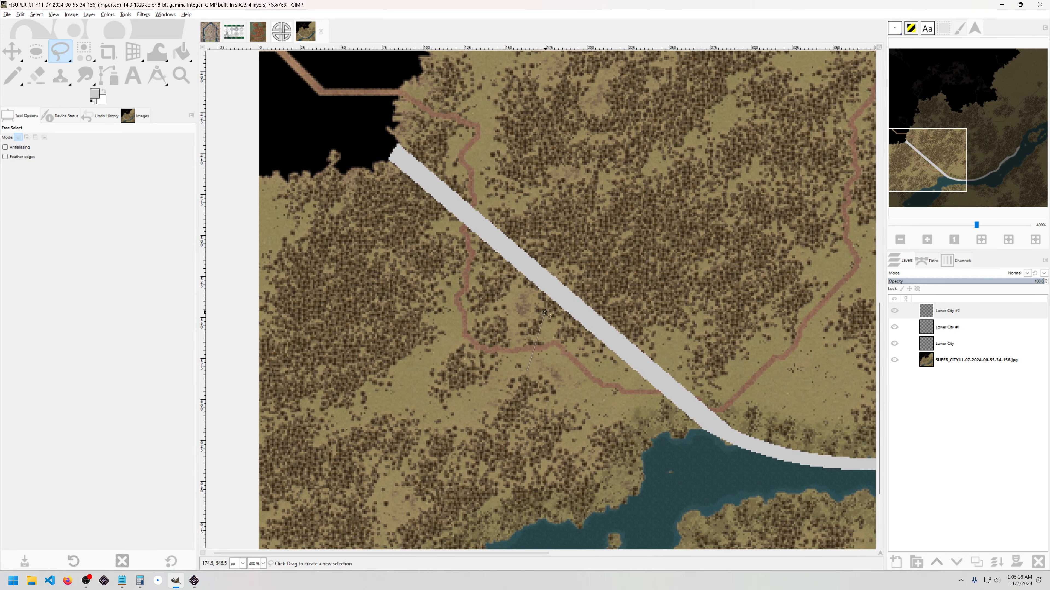
pyautogui.click(521, 332)
pyautogui.press('Escape')
pyautogui.click(544, 295)
pyautogui.click(543, 295)
pyautogui.press('Return')
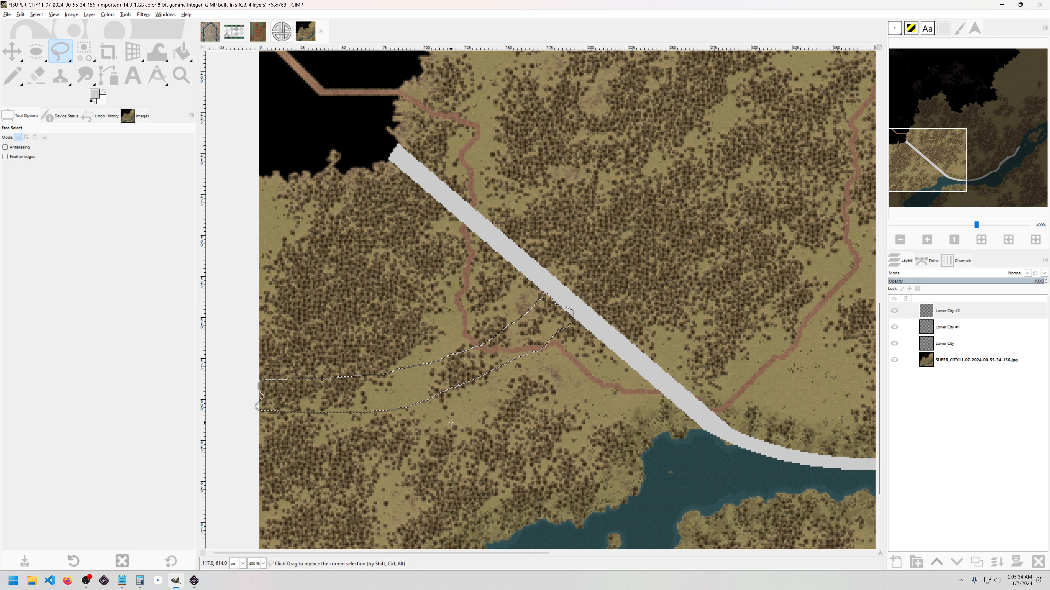
# Step: Cancel the border option, try a light grey fill of the branch, then undo it
pyautogui.click(36, 14)
pyautogui.click(49, 124)
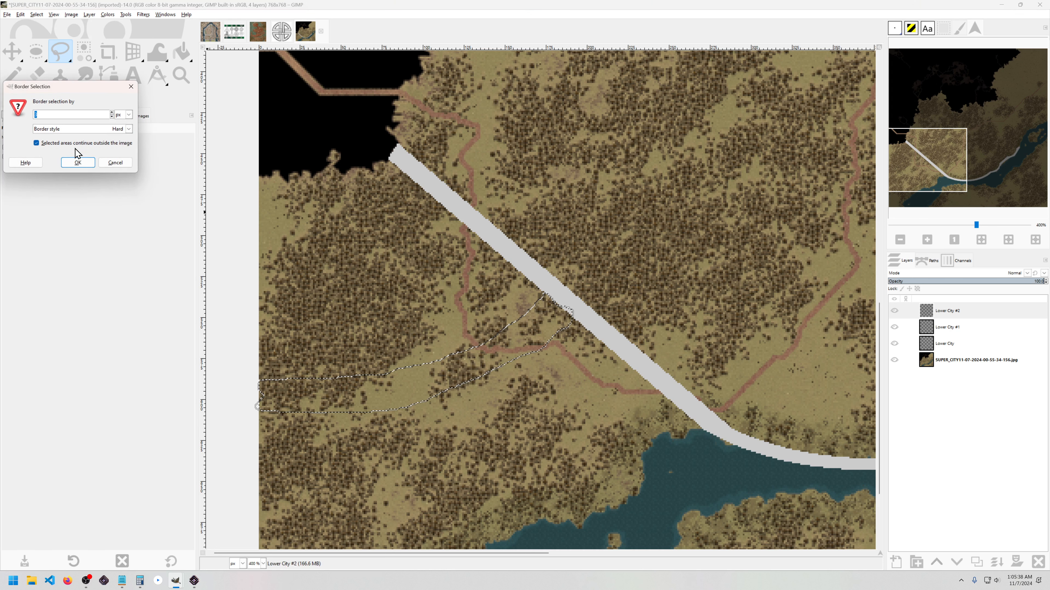
pyautogui.click(115, 163)
pyautogui.hotkey('shift', 'b')
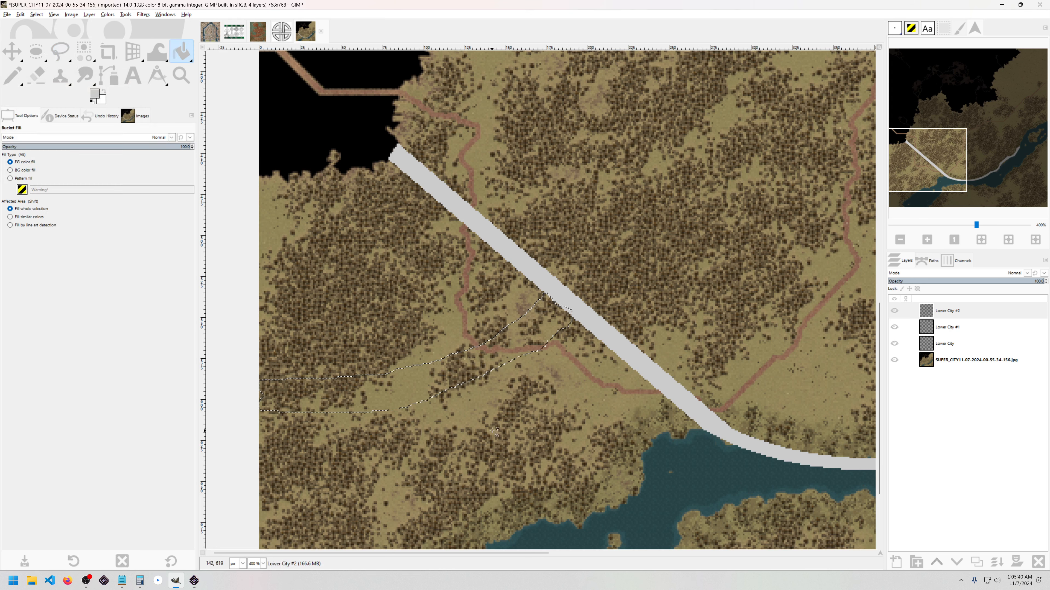
pyautogui.click(492, 374)
pyautogui.hotkey('ctrl', 'shift', 'a')
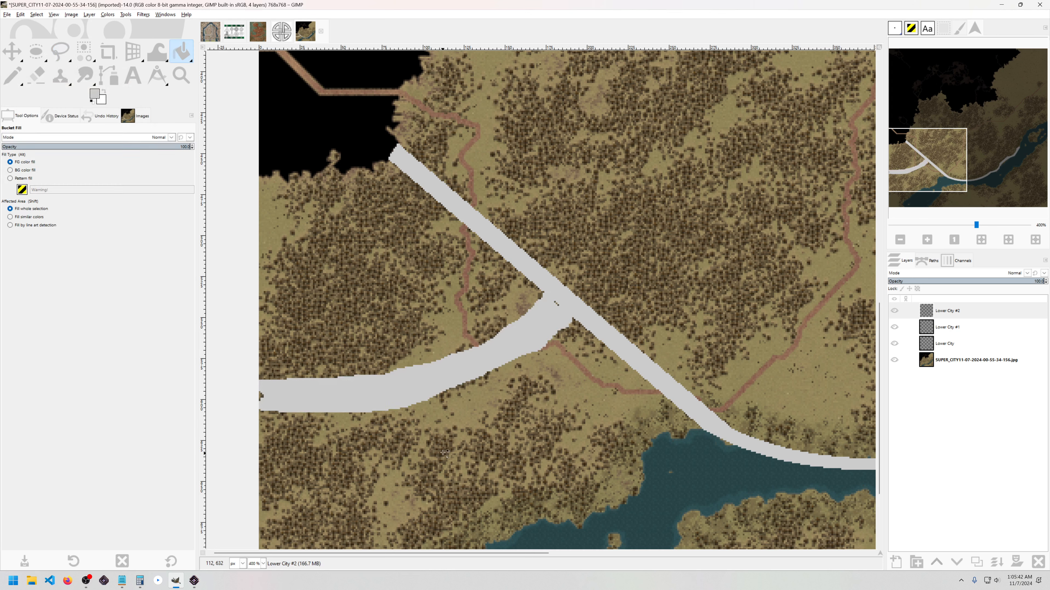
pyautogui.scroll(-1, 437, 431)
pyautogui.hotkey('ctrl', 'z')
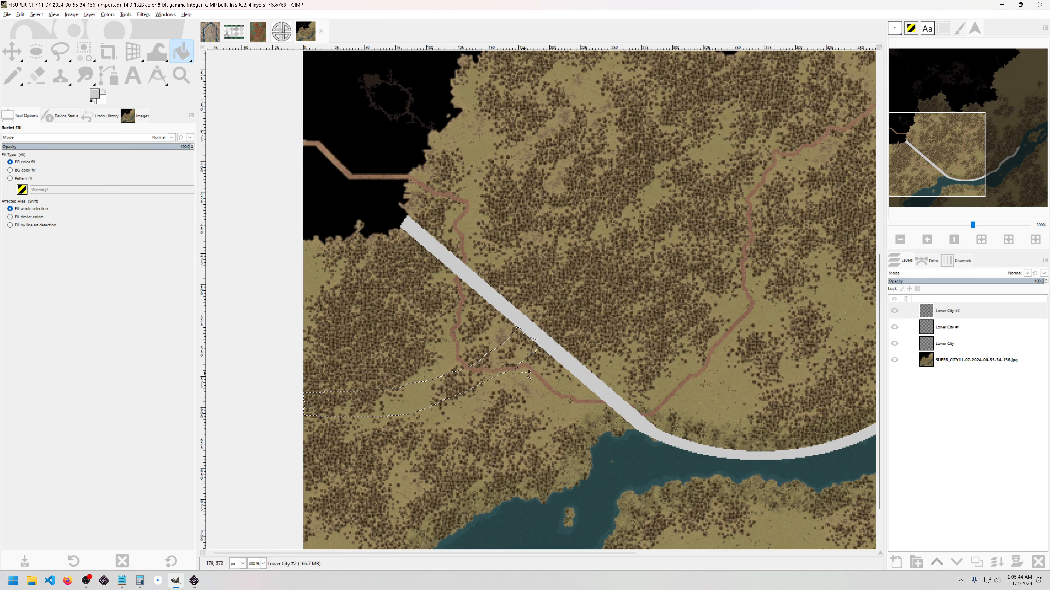
# Step: Shape a curved band selection by subtracting an inner ellipse and trimming its end with rectangles
pyautogui.click(38, 57)
pyautogui.moveTo(316, 244); pyautogui.dragTo(587, 462)
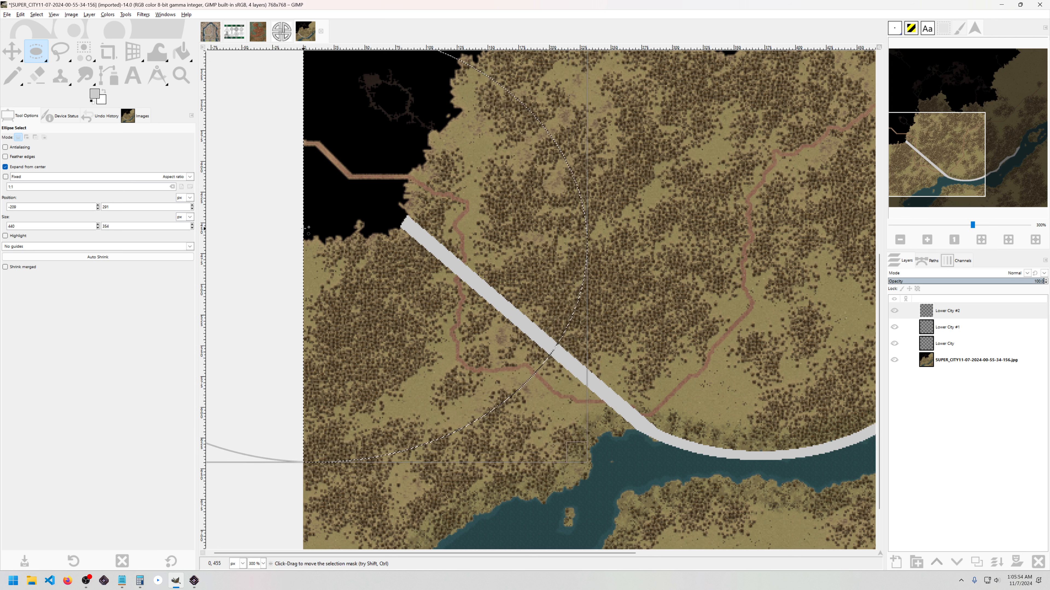
pyautogui.moveTo(302, 229); pyautogui.dragTo(568, 444)
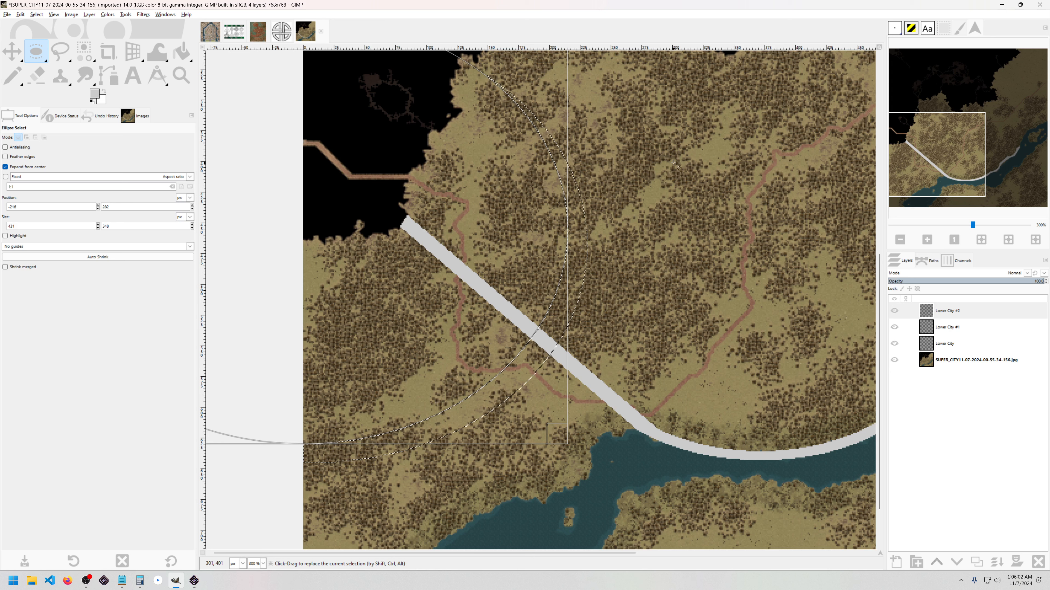
pyautogui.press('r')
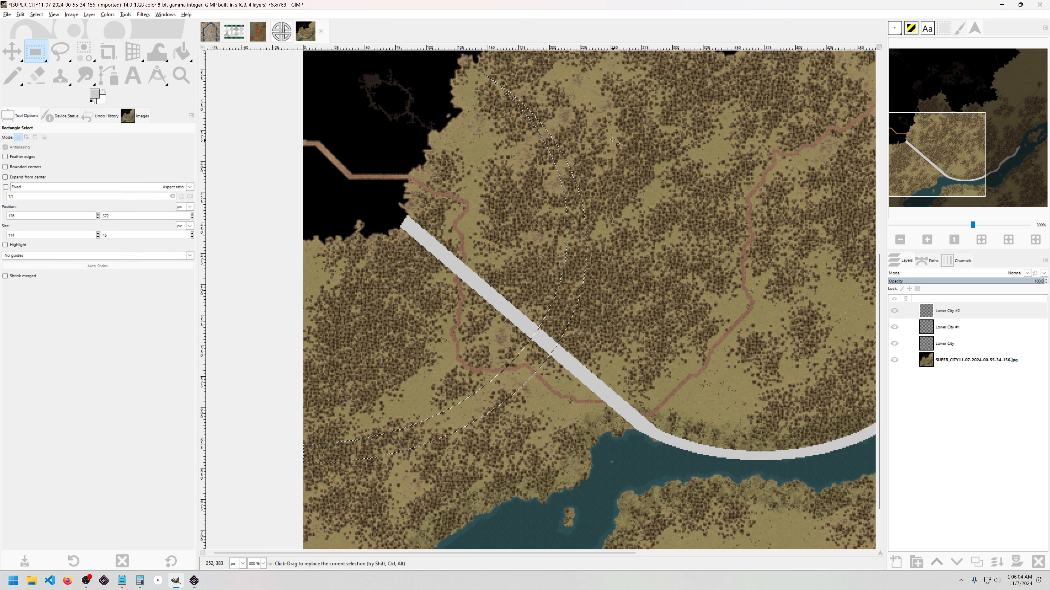
pyautogui.moveTo(672, 76); pyautogui.dragTo(398, 333)
pyautogui.moveTo(587, 329); pyautogui.dragTo(547, 352)
pyautogui.hotkey('shift', 'b')
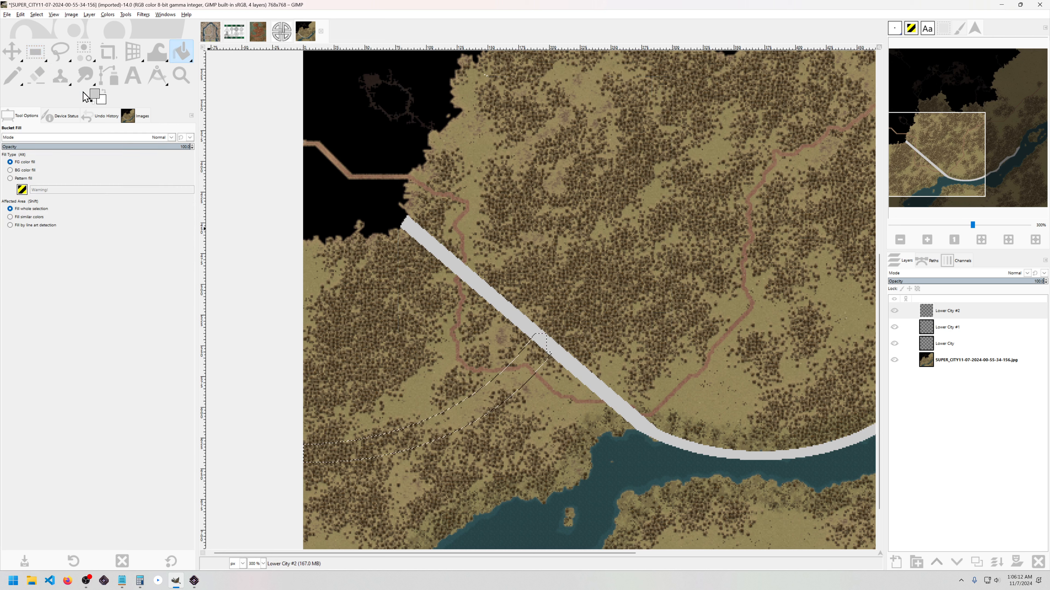
# Step: Set the foreground colour to black (000000) and bucket-fill the curved branch selection with it
pyautogui.click(95, 95)
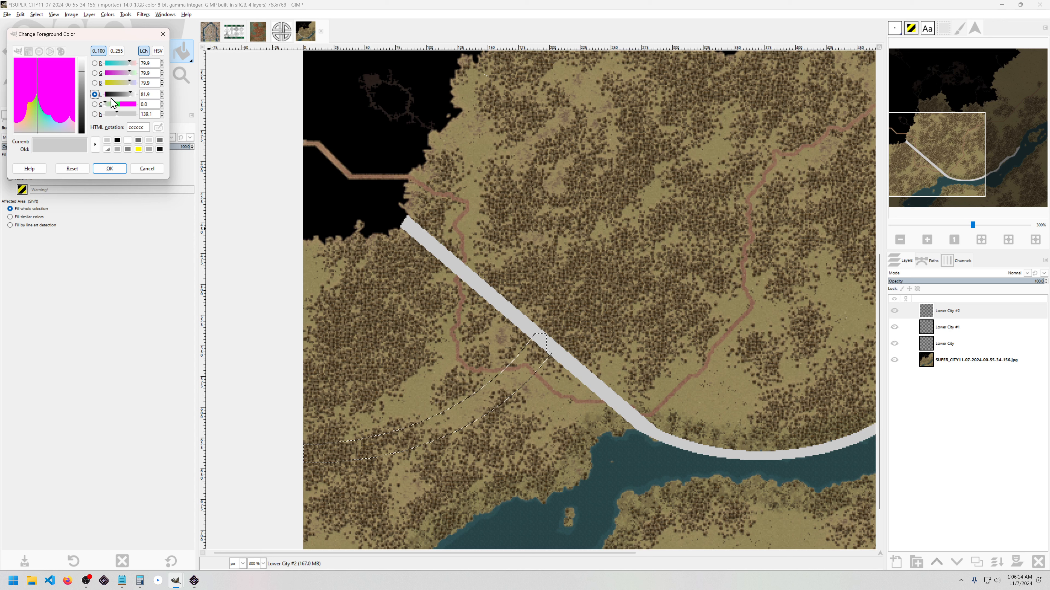
pyautogui.click(94, 65)
pyautogui.moveTo(17, 99); pyautogui.dragTo(10, 62)
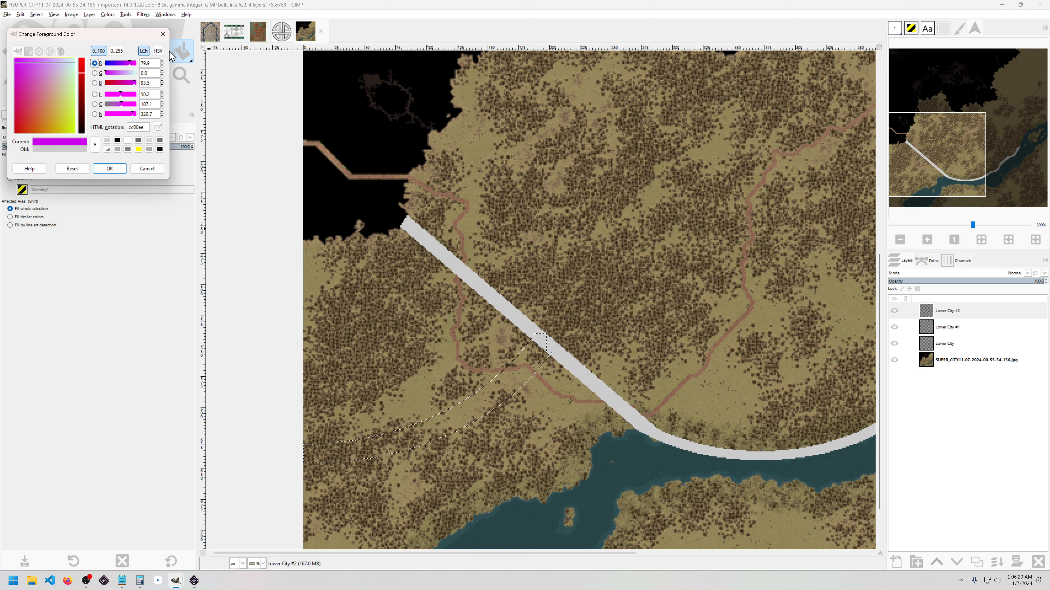
pyautogui.click(162, 34)
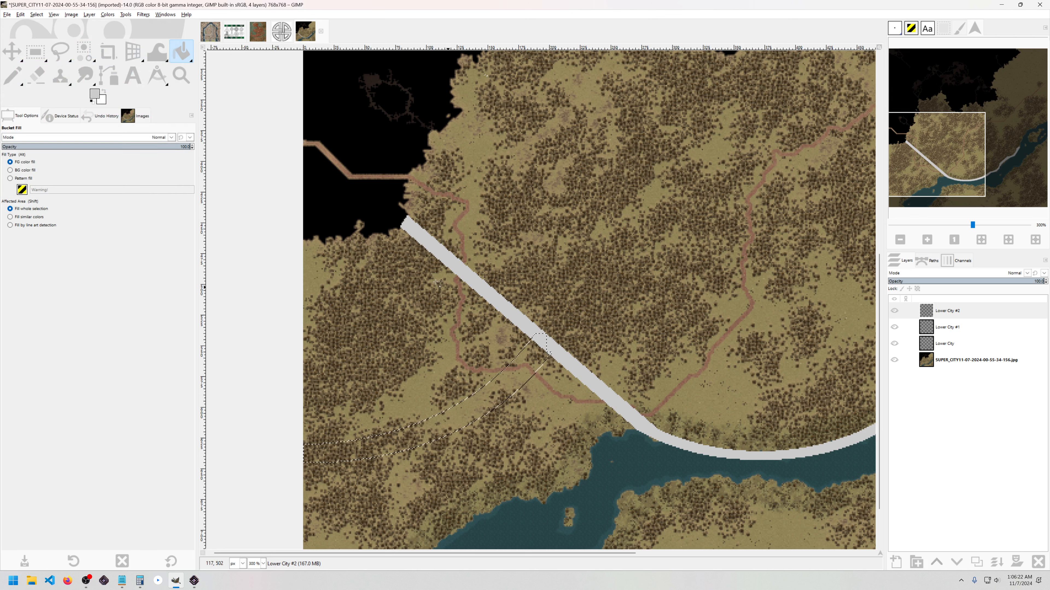
pyautogui.click(96, 98)
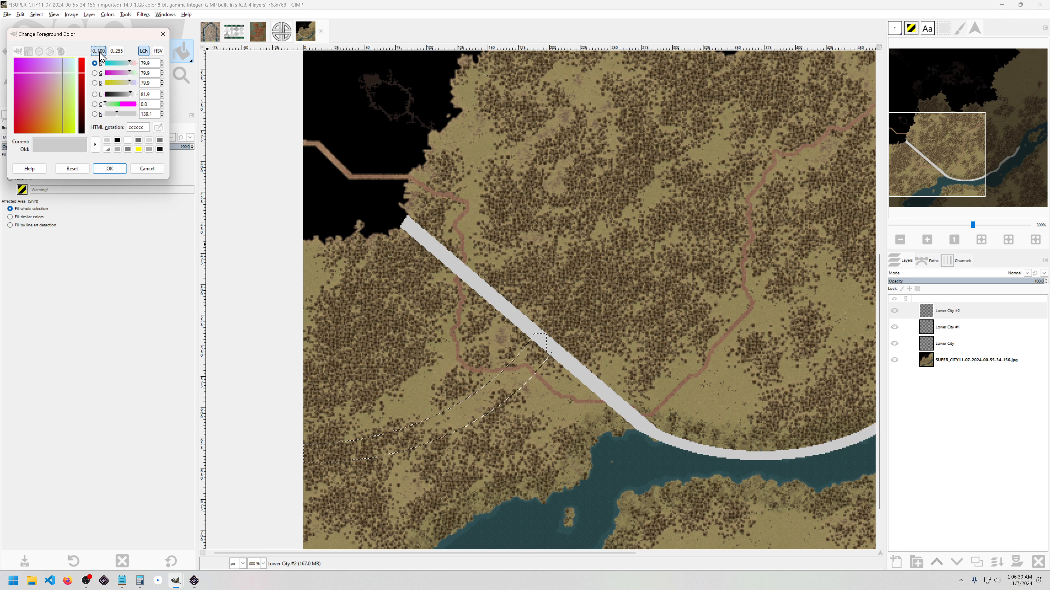
pyautogui.click(117, 142)
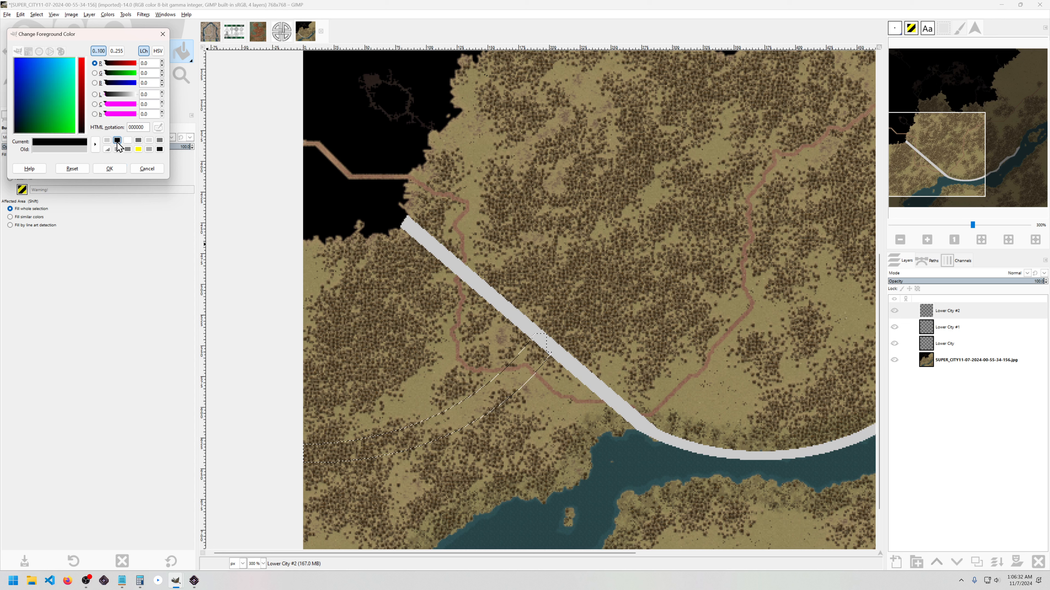
pyautogui.click(489, 401)
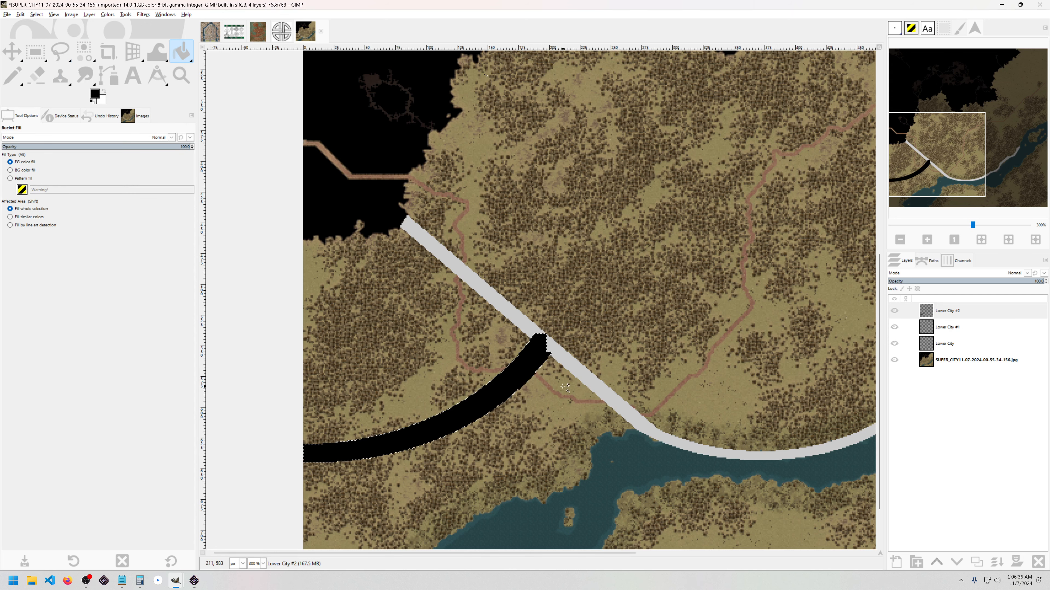
pyautogui.scroll(3, 565, 387)
# Step: Erase the black pixels past the grey wall with a diagonal line and a larger brush
pyautogui.hotkey('shift', 'e')
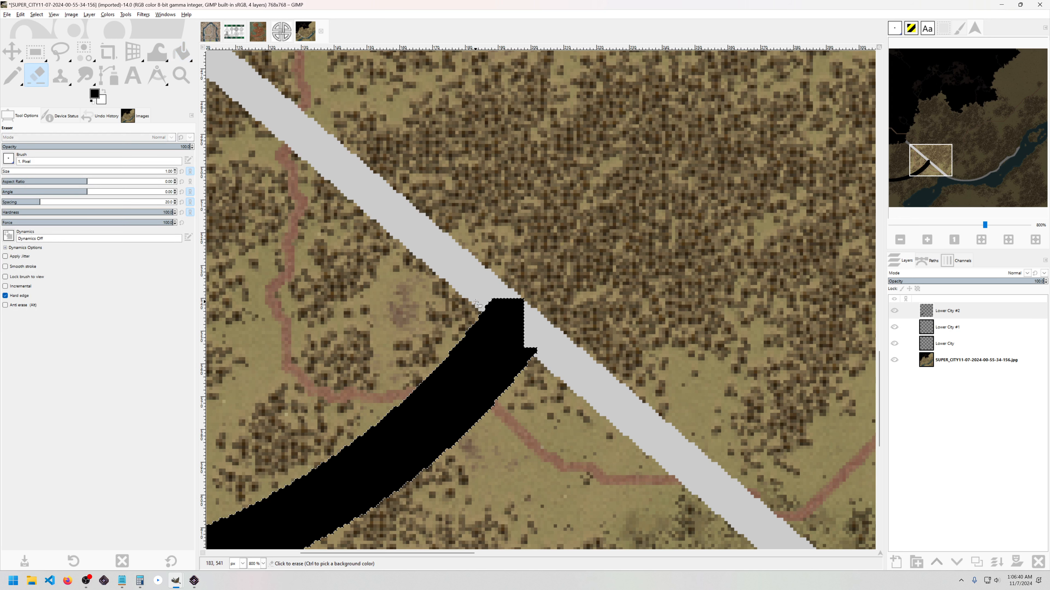
pyautogui.click(474, 303)
pyautogui.keyDown('shift'); pyautogui.click(536, 355); pyautogui.keyUp('shift')
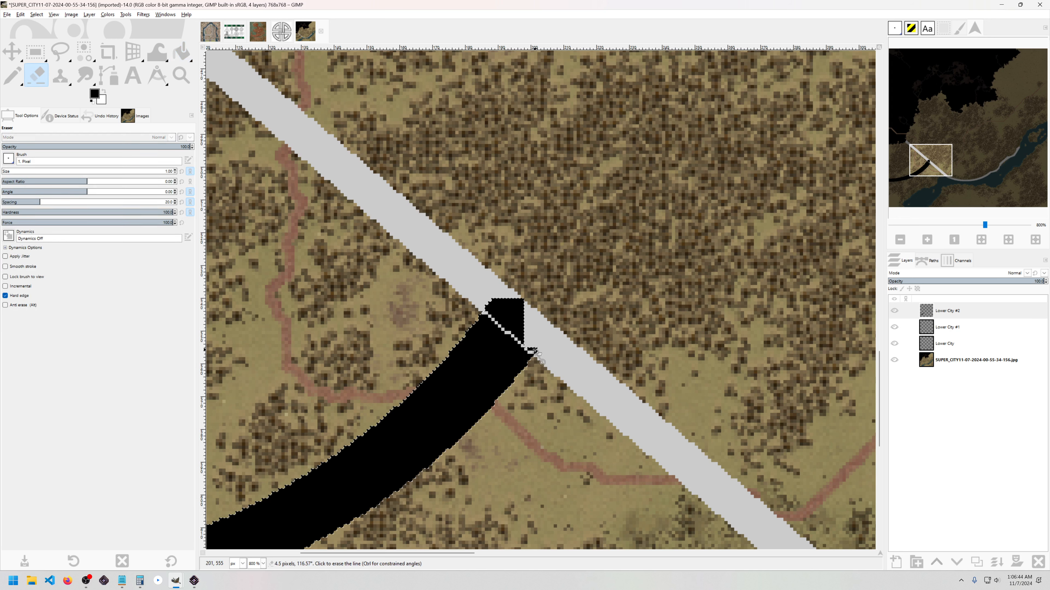
pyautogui.press(']')
pyautogui.press(']')
pyautogui.press(']')
pyautogui.press(']')
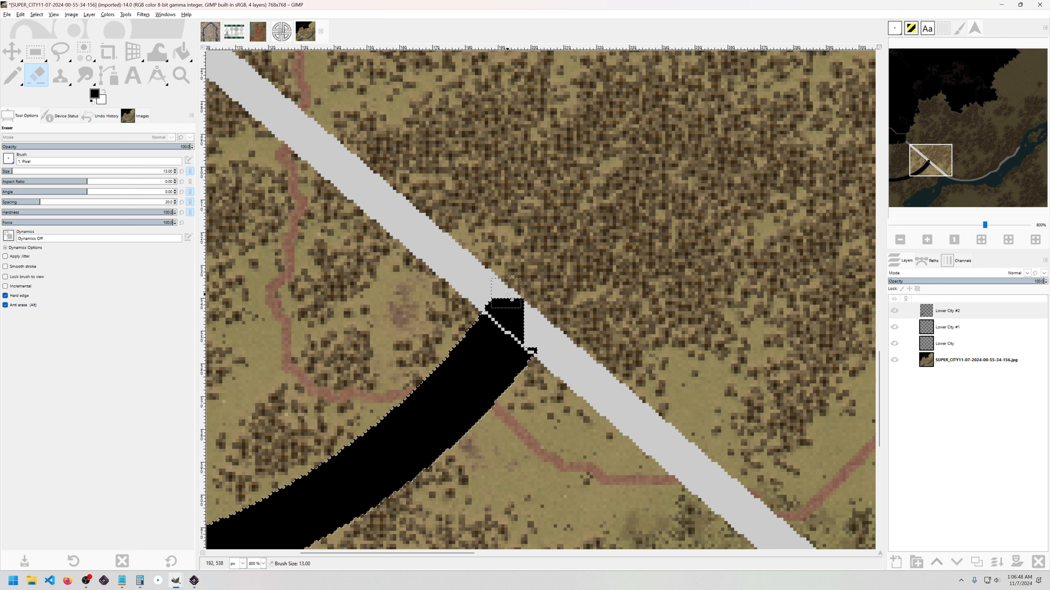
pyautogui.click(511, 305)
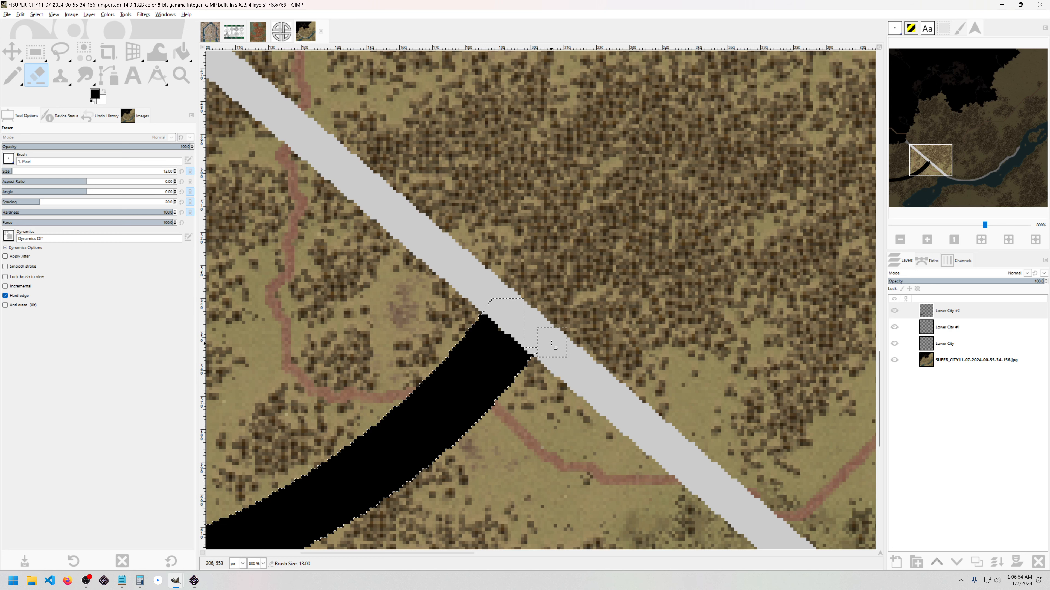
# Step: Clear the selection and move the view to the river wall's east end
pyautogui.hotkey('ctrl', 'shift', 'a')
pyautogui.scroll(-3, 591, 338)
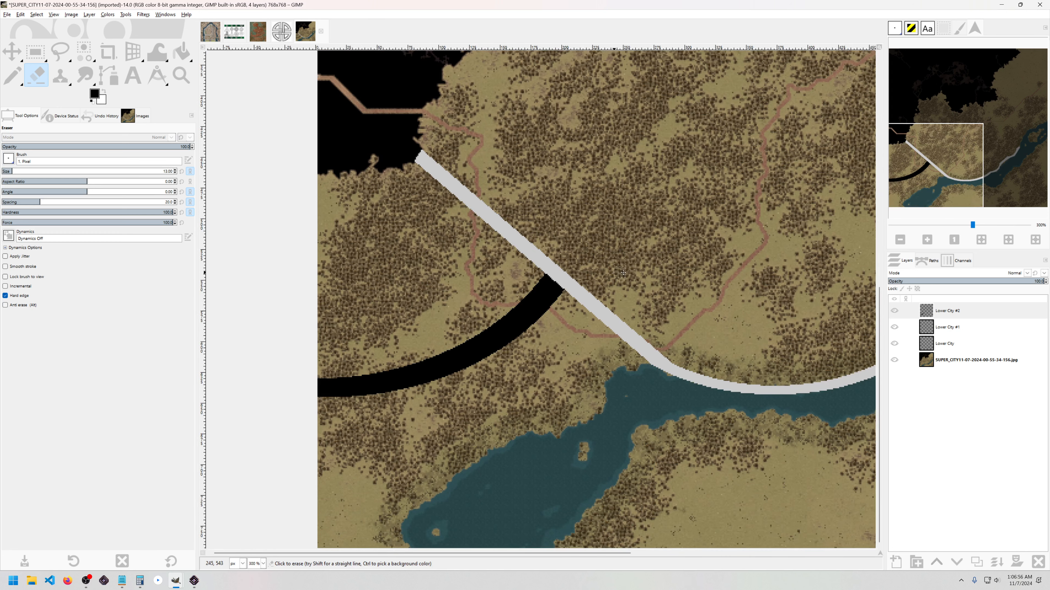
pyautogui.moveTo(615, 276); pyautogui.dragTo(551, 309)
pyautogui.scroll(-2, 582, 338)
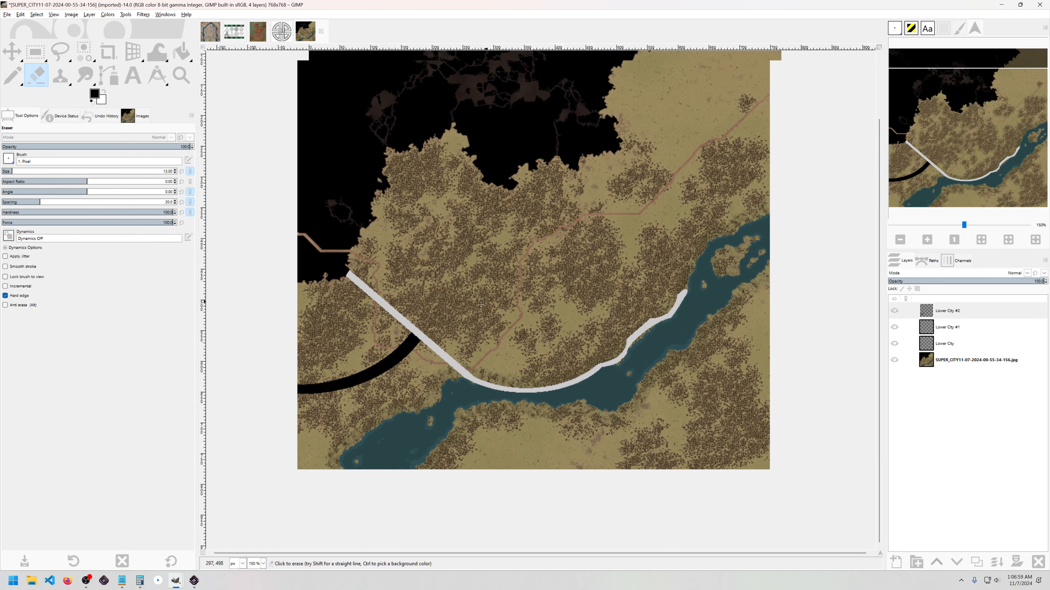
pyautogui.moveTo(480, 304); pyautogui.dragTo(537, 304)
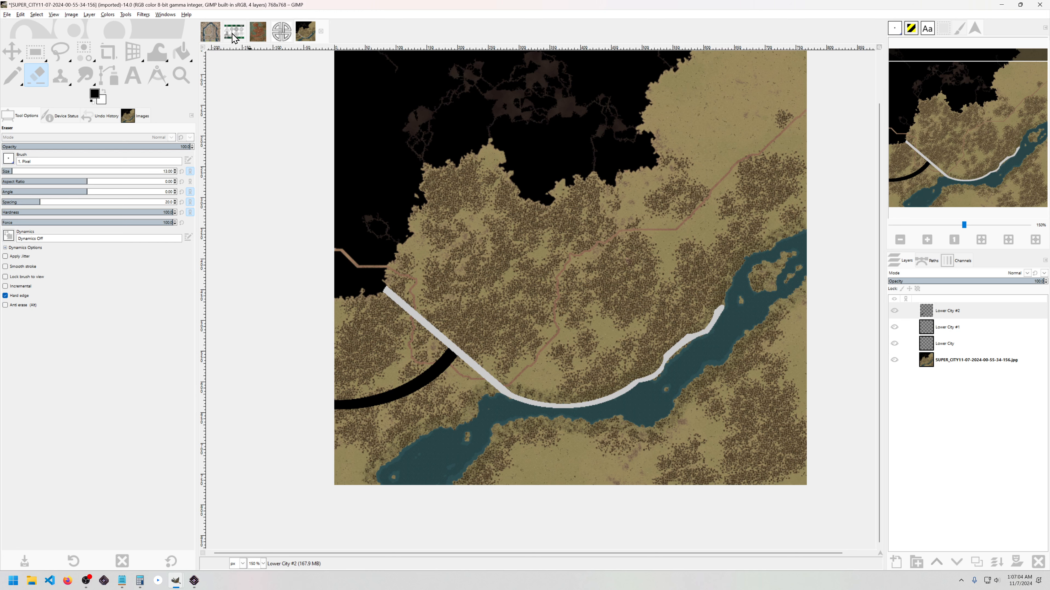
# Step: Pan and zoom around CityLayoutDemo.xcf, then bring up the Celtic knots image
pyautogui.click(208, 36)
pyautogui.moveTo(556, 333); pyautogui.dragTo(472, 308)
pyautogui.moveTo(418, 286); pyautogui.dragTo(528, 213)
pyautogui.scroll(1, 460, 284)
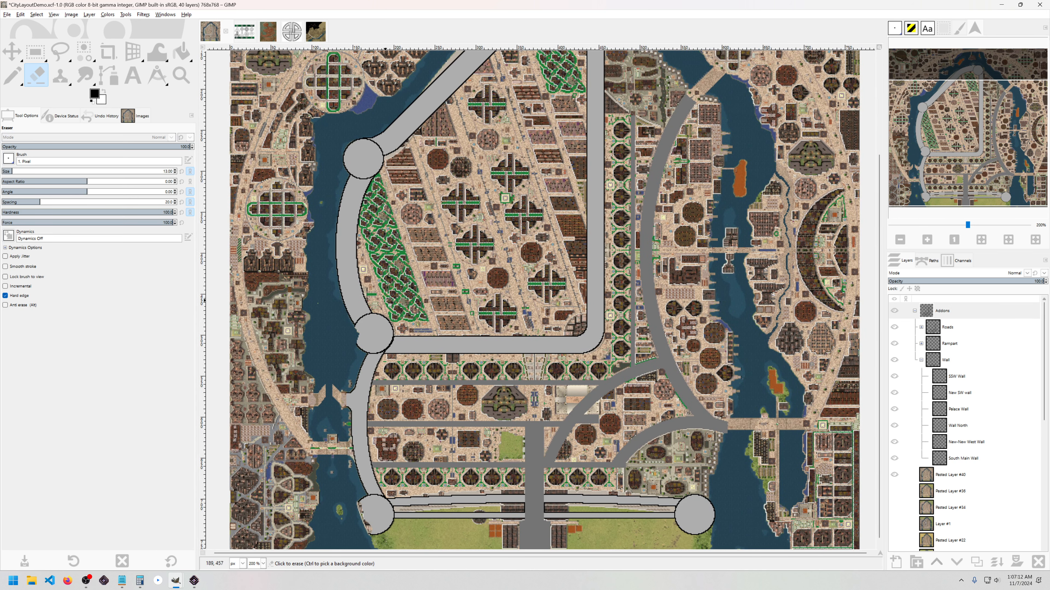
pyautogui.click(244, 31)
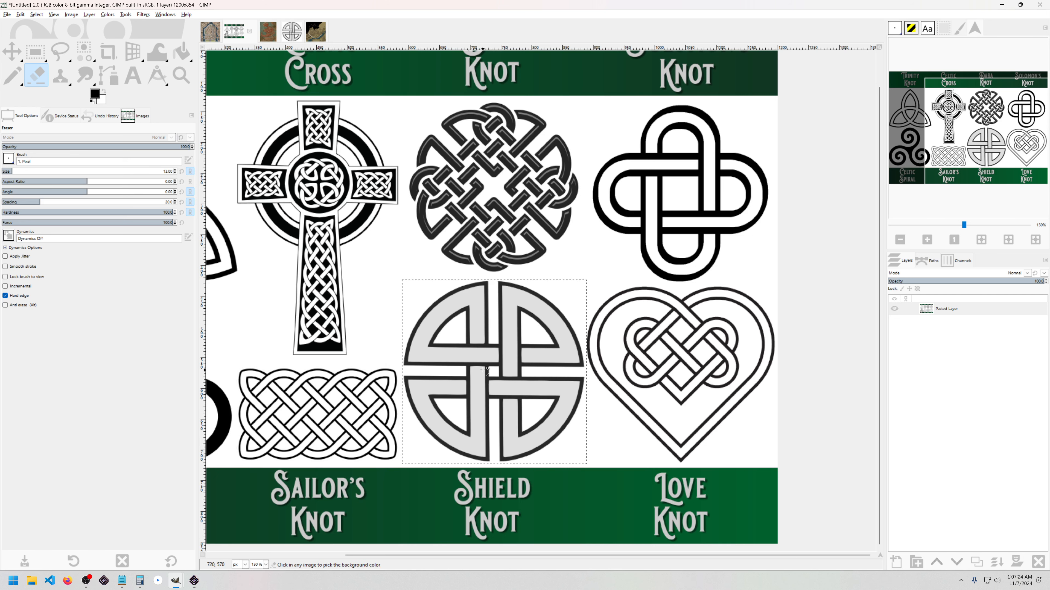
# Step: Copy the selected Shield Knot and paste it as a new 300×300 image, zoomed in
pyautogui.hotkey('ctrl', 'c')
pyautogui.hotkey('ctrl', 'shift', 'v')
pyautogui.press('+')
pyautogui.press('+')
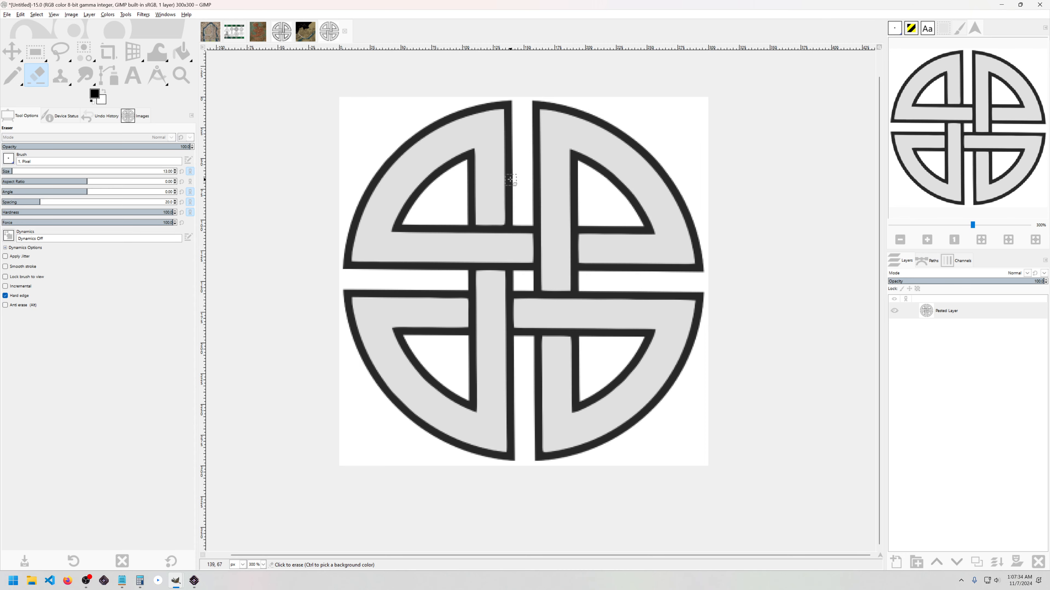
pyautogui.scroll(1, 521, 207)
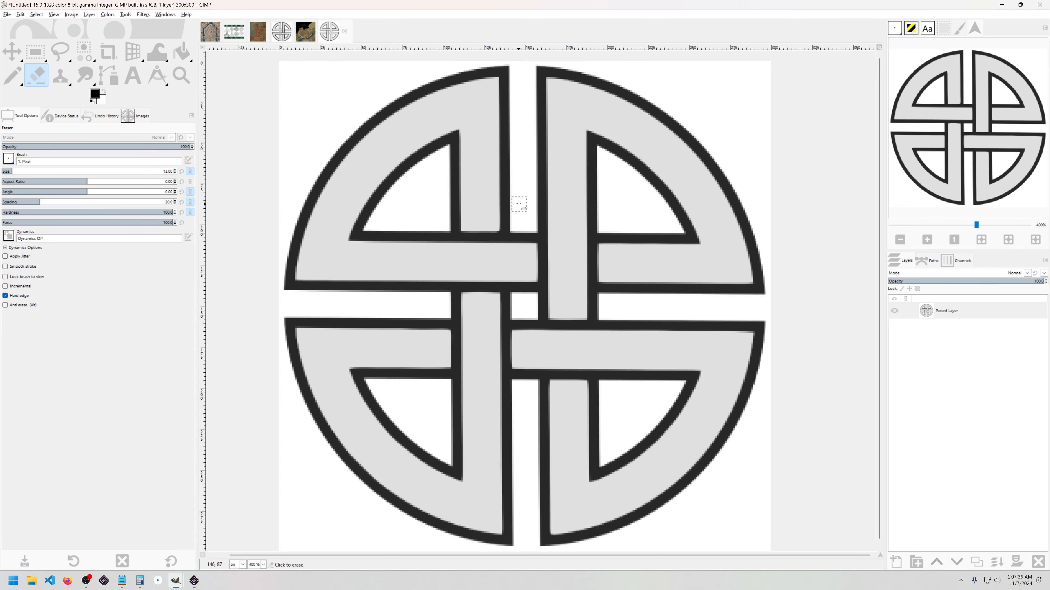
# Step: Measure the knot's black outline thickness at about 7 pixels
pyautogui.hotkey('shift', 'm')
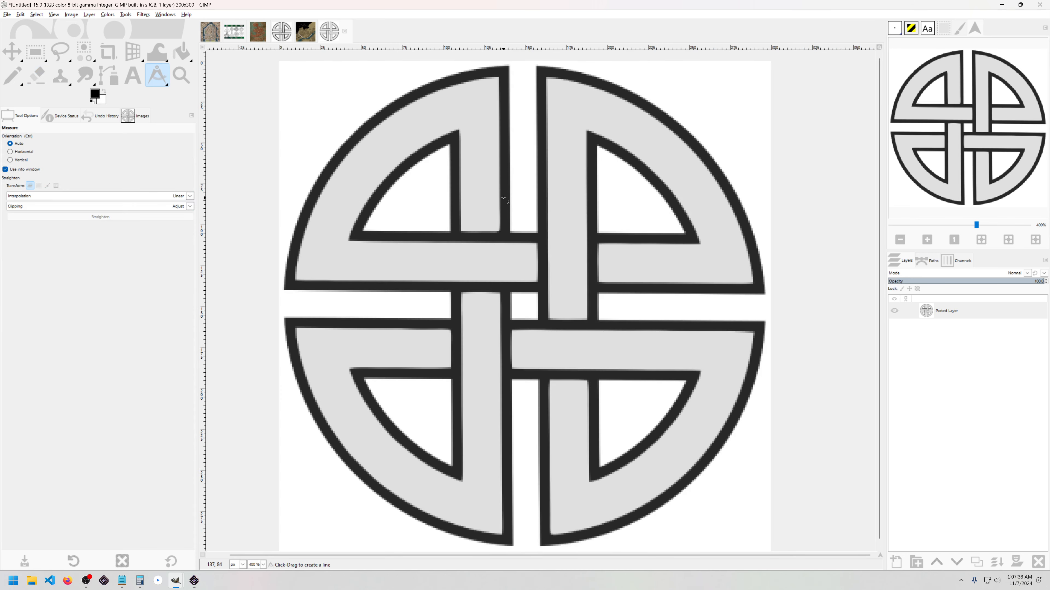
pyautogui.scroll(2, 506, 193)
pyautogui.click(502, 200)
pyautogui.moveTo(495, 199); pyautogui.dragTo(513, 199)
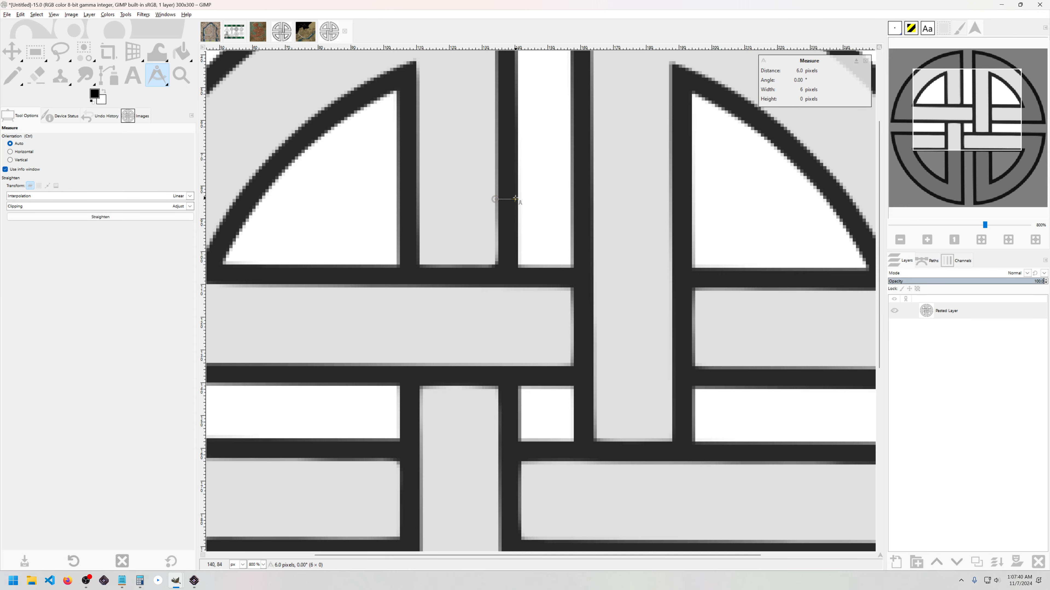
pyautogui.scroll(3, 521, 207)
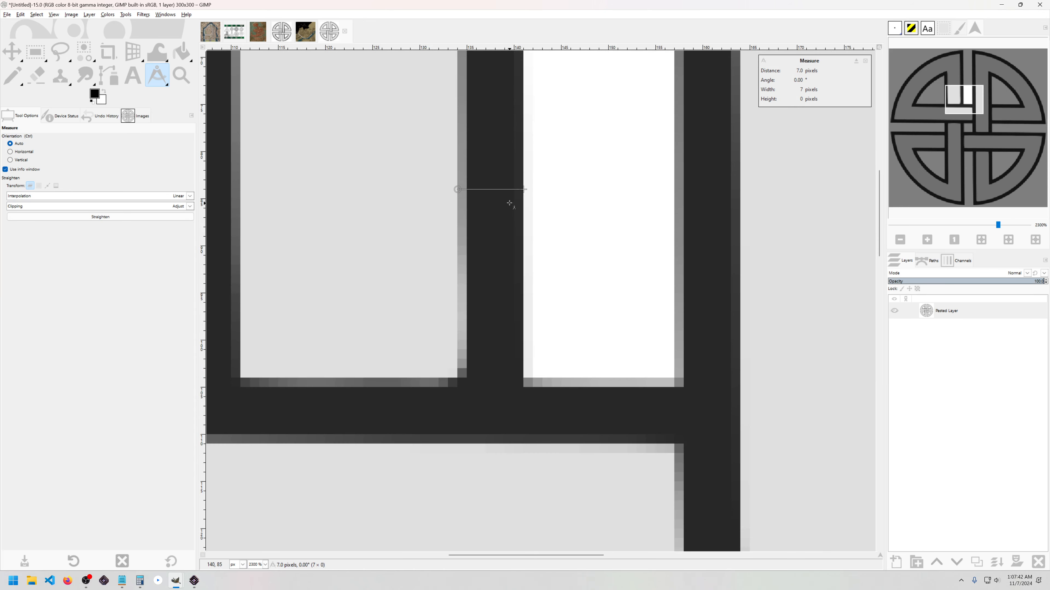
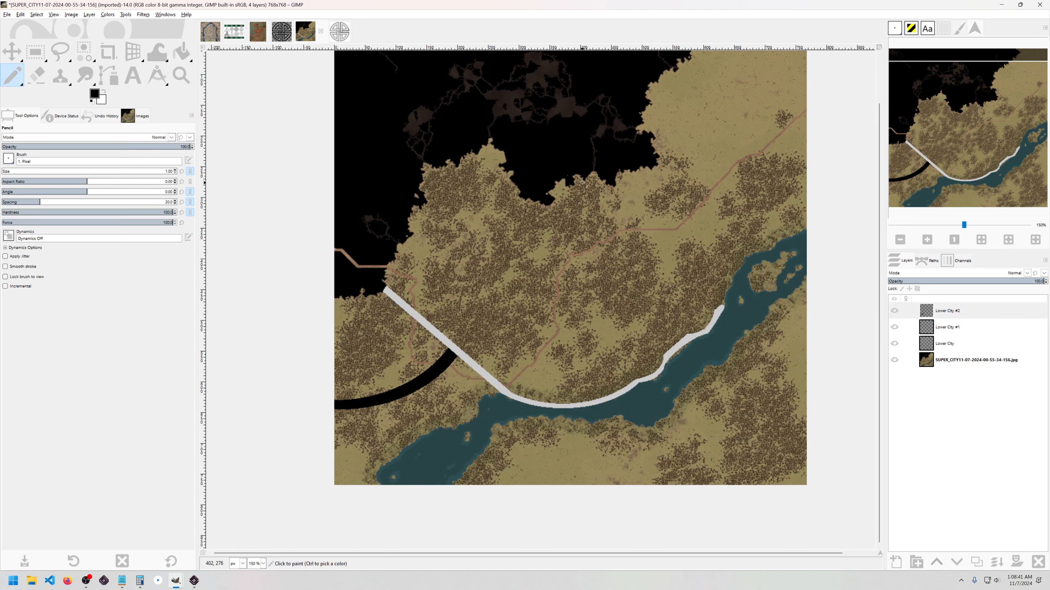
# Step: Paste the copied Celtic knot onto the city map as a floating selection
pyautogui.hotkey('ctrl', 'v')
pyautogui.scroll(4, 569, 267)
pyautogui.scroll(1, 568, 267)
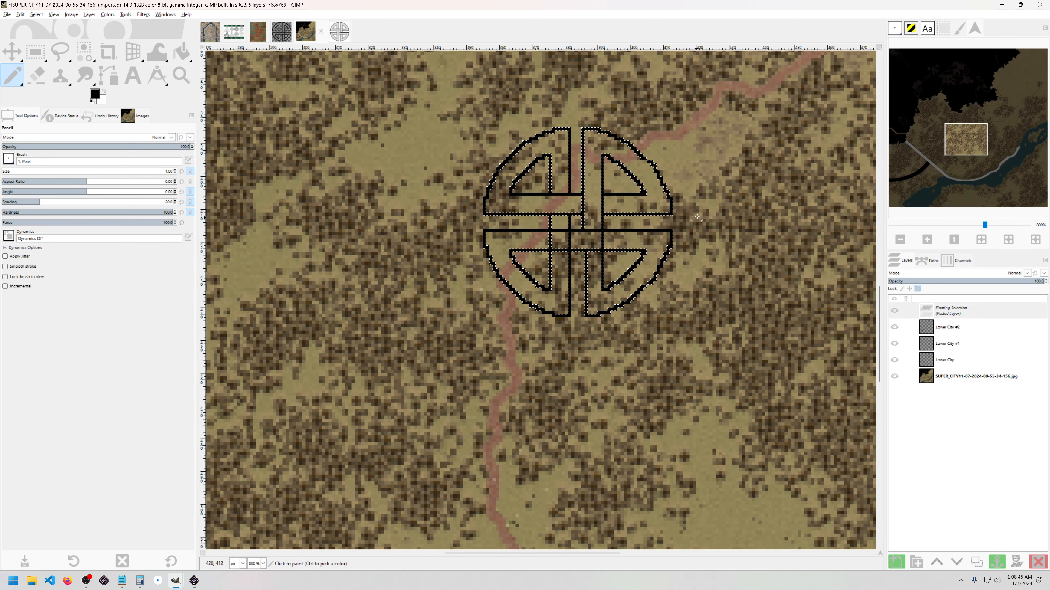
# Step: Make the floating knot its own Pasted Layer and move it down-right beside the shoreline
pyautogui.rightClick(965, 310)
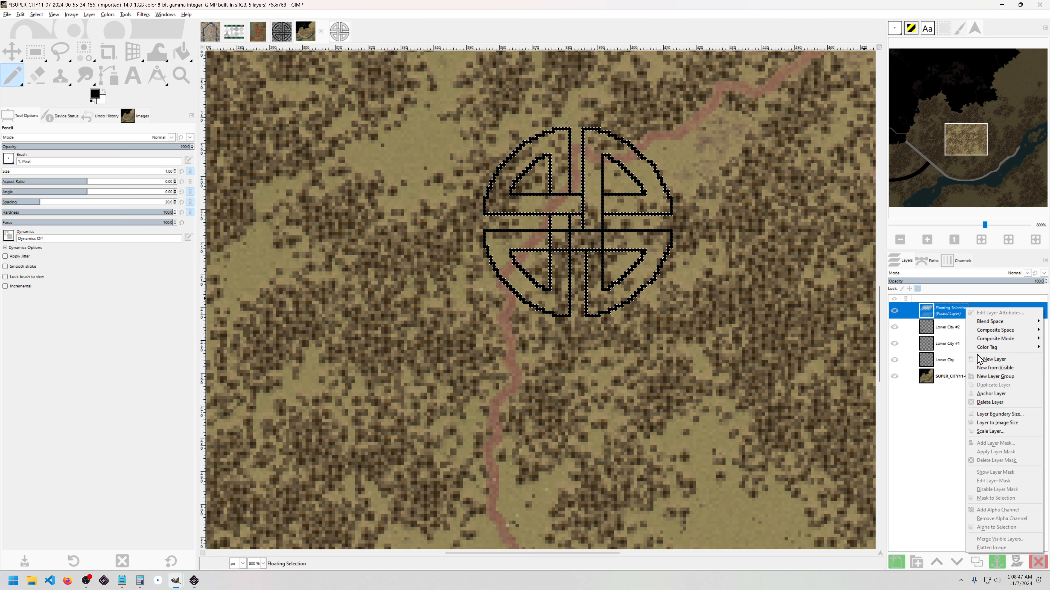
pyautogui.click(979, 358)
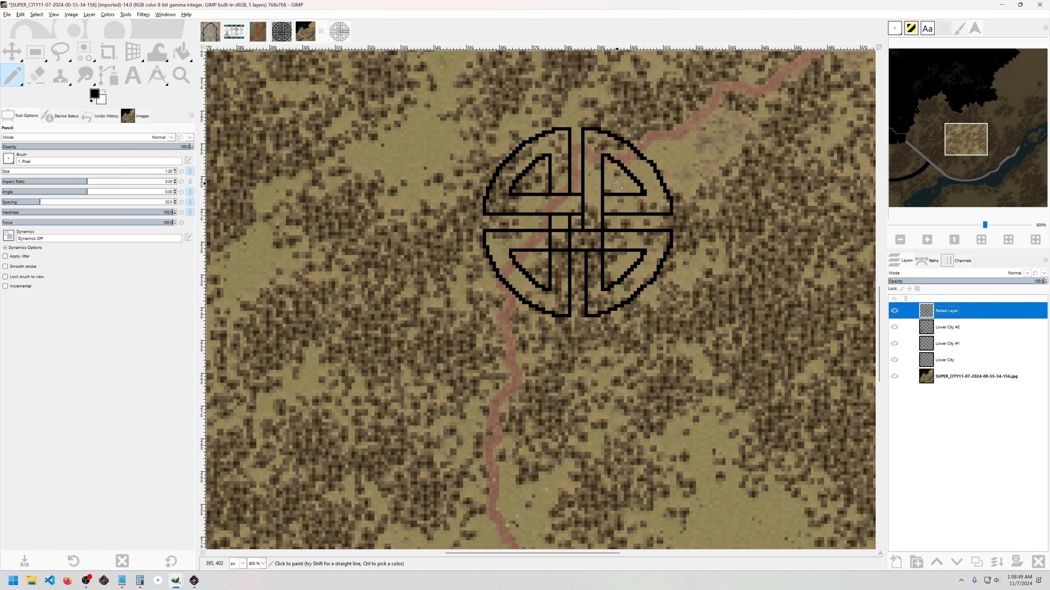
pyautogui.press('m')
pyautogui.scroll(2, 603, 202)
pyautogui.moveTo(606, 184); pyautogui.dragTo(645, 314)
pyautogui.scroll(-4, 598, 215)
pyautogui.scroll(6, 641, 290)
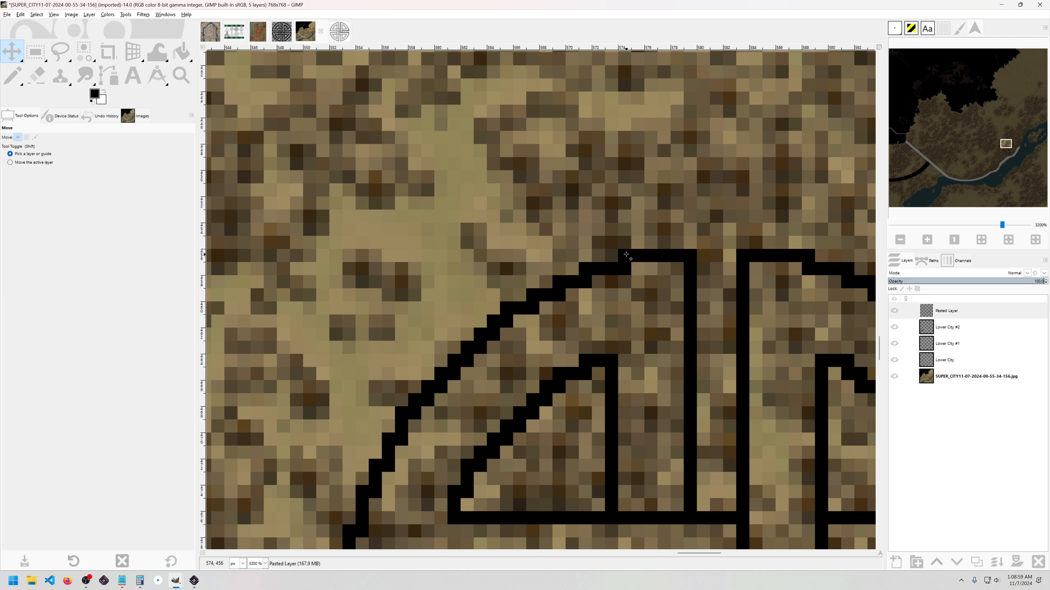
# Step: Measure across the pasted knot emblem, getting a 20-pixel vertical distance
pyautogui.hotkey('shift', 'm')
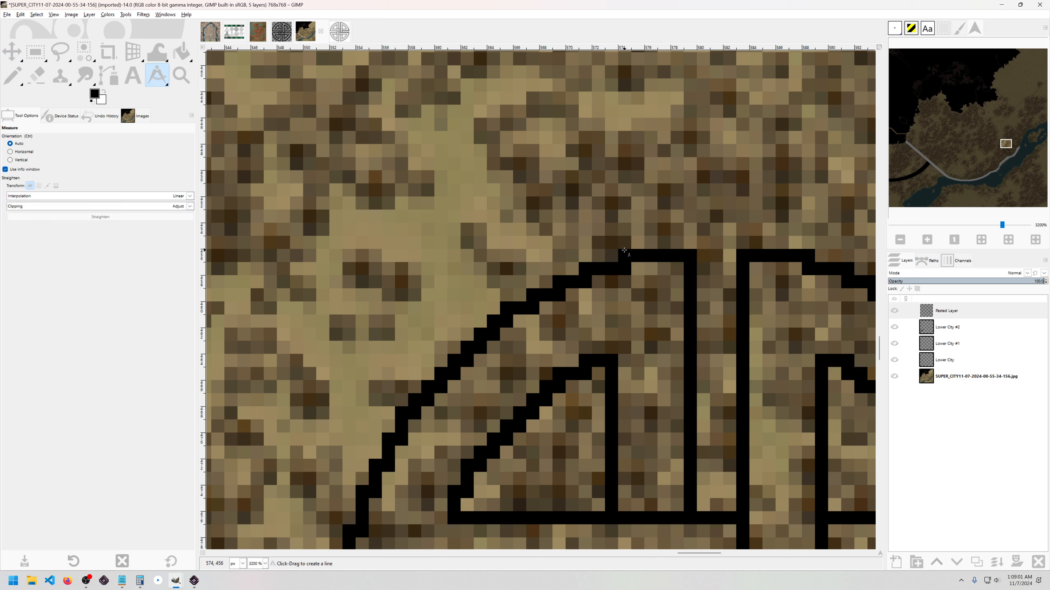
pyautogui.click(621, 250)
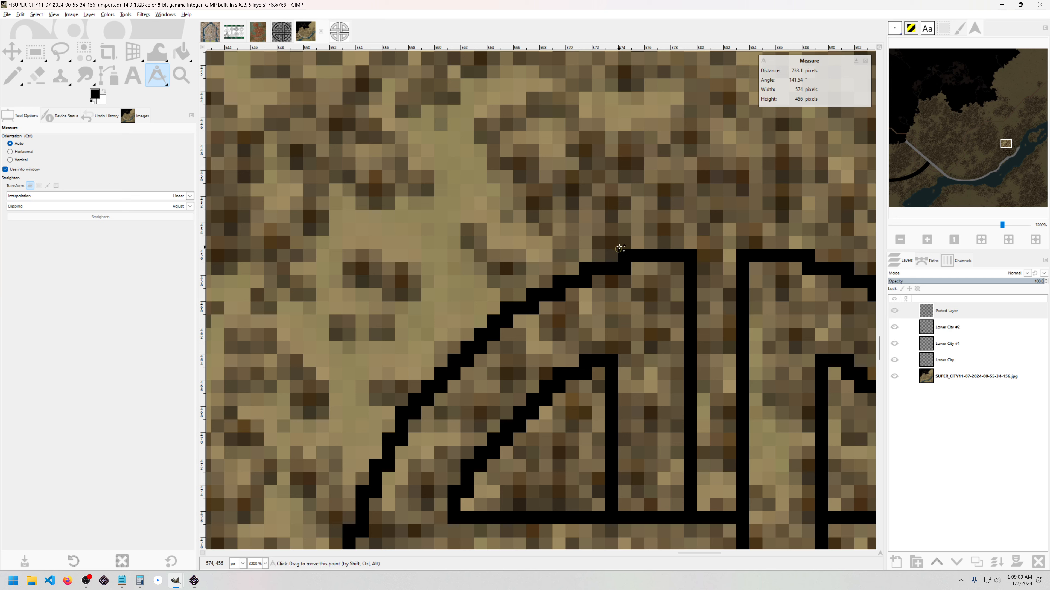
pyautogui.moveTo(618, 249); pyautogui.dragTo(599, 492)
pyautogui.click(606, 238)
pyautogui.scroll(-3, 568, 403)
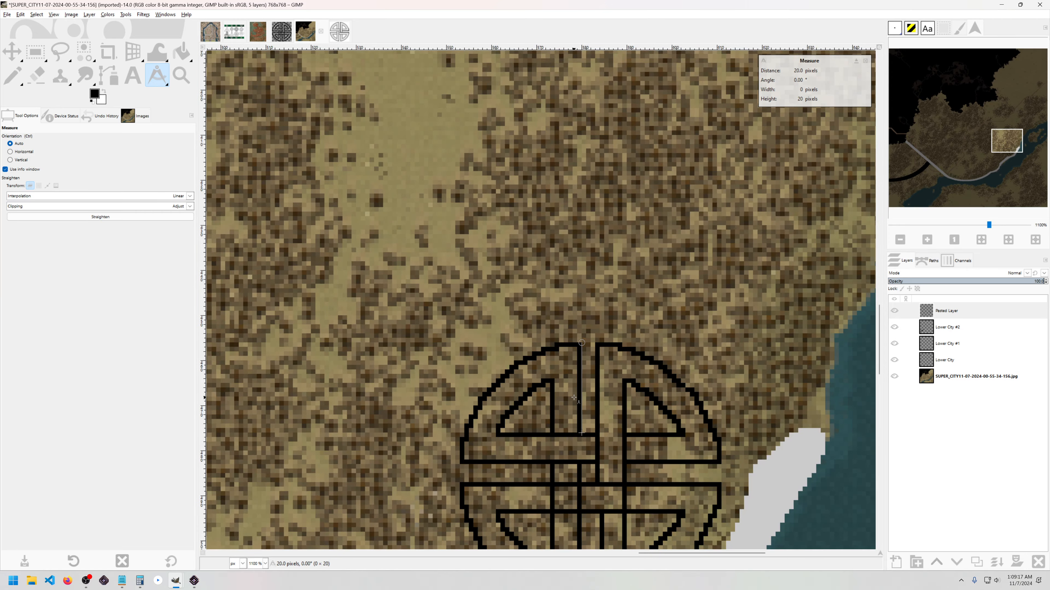
pyautogui.moveTo(570, 388); pyautogui.dragTo(529, 253)
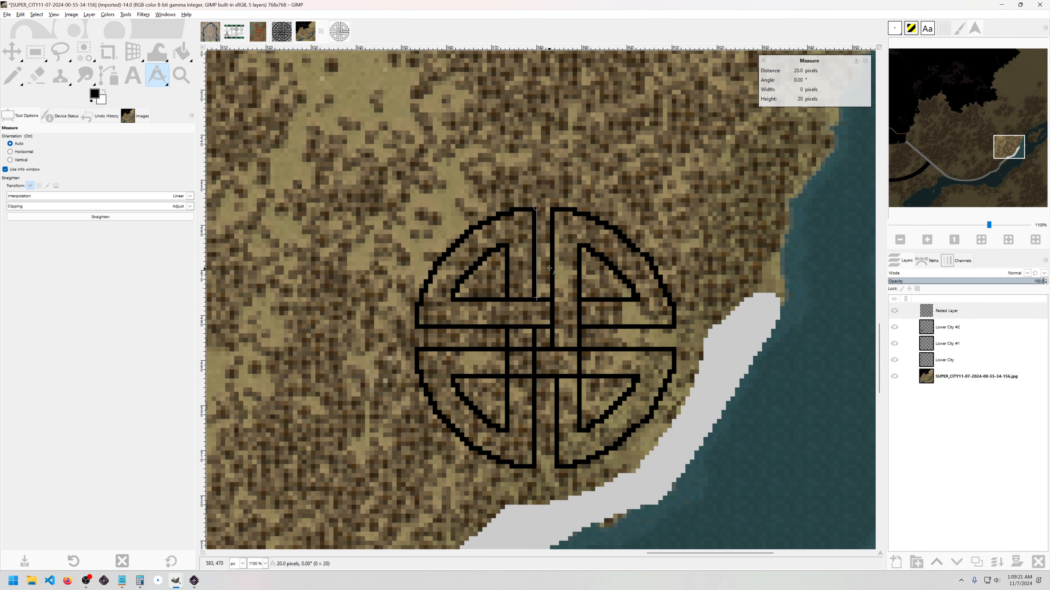
pyautogui.scroll(-1, 540, 354)
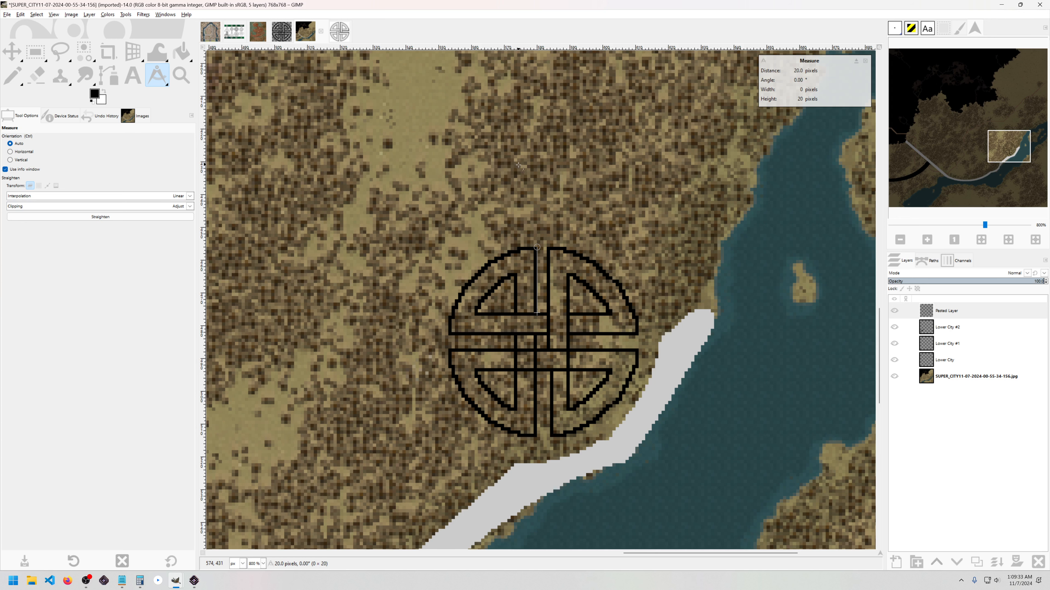
pyautogui.scroll(1, 518, 165)
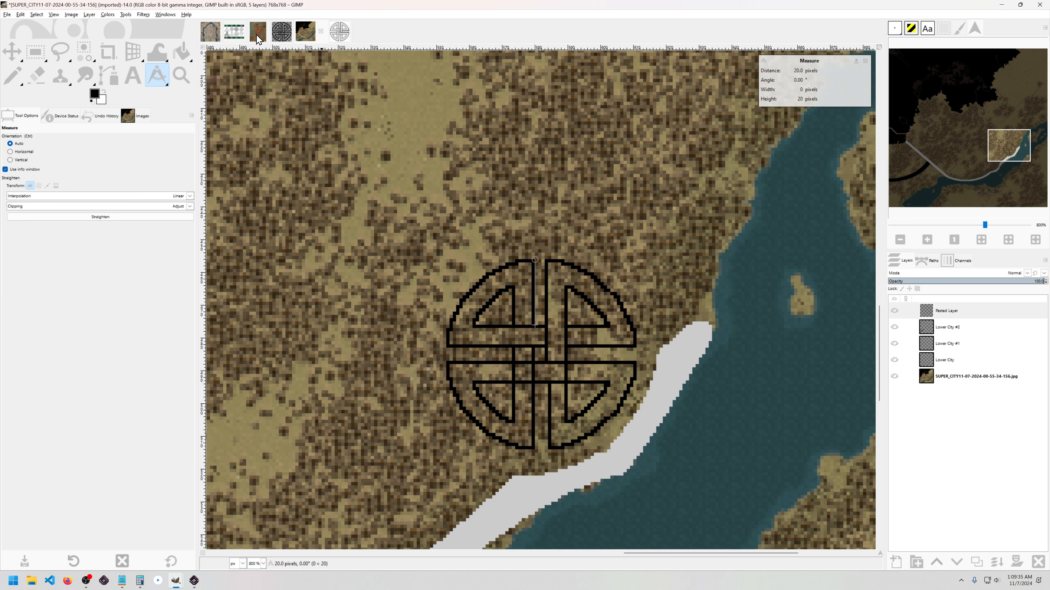
# Step: Bring up the Tw3_map_novigrad.png image and adjust the view
pyautogui.click(258, 33)
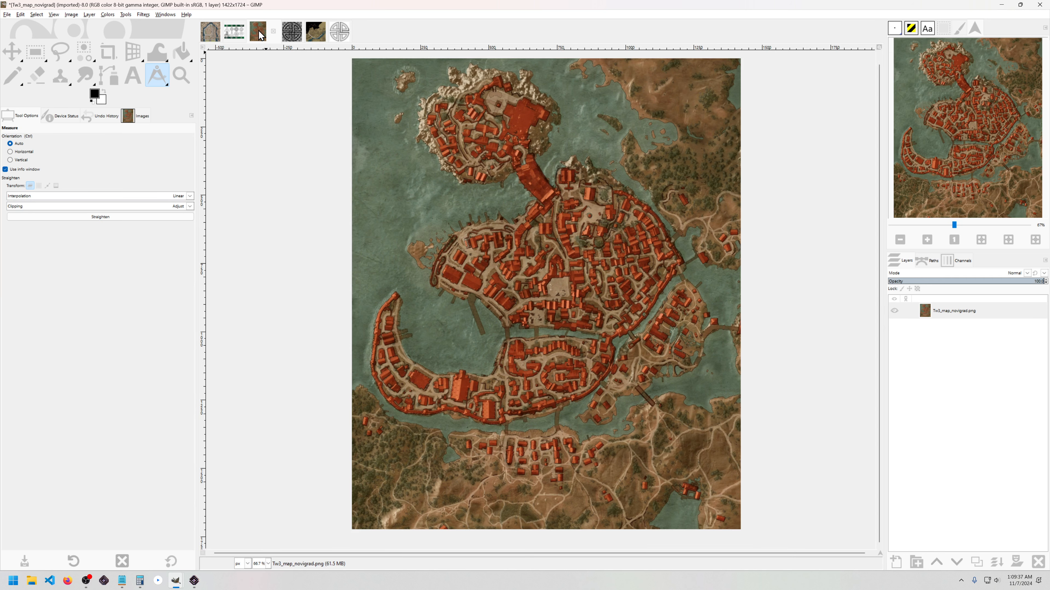
pyautogui.scroll(2, 513, 141)
pyautogui.moveTo(514, 142); pyautogui.dragTo(512, 138)
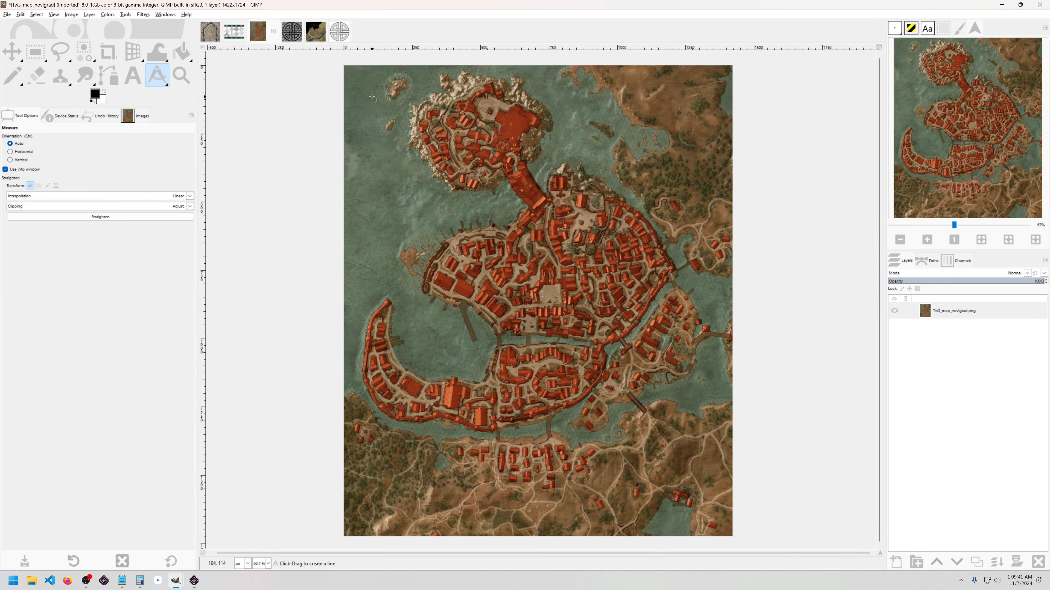
# Step: Draw a 1:1 fixed-aspect 1421 × 1421 rectangle selection from the map's top-left corner
pyautogui.press('r')
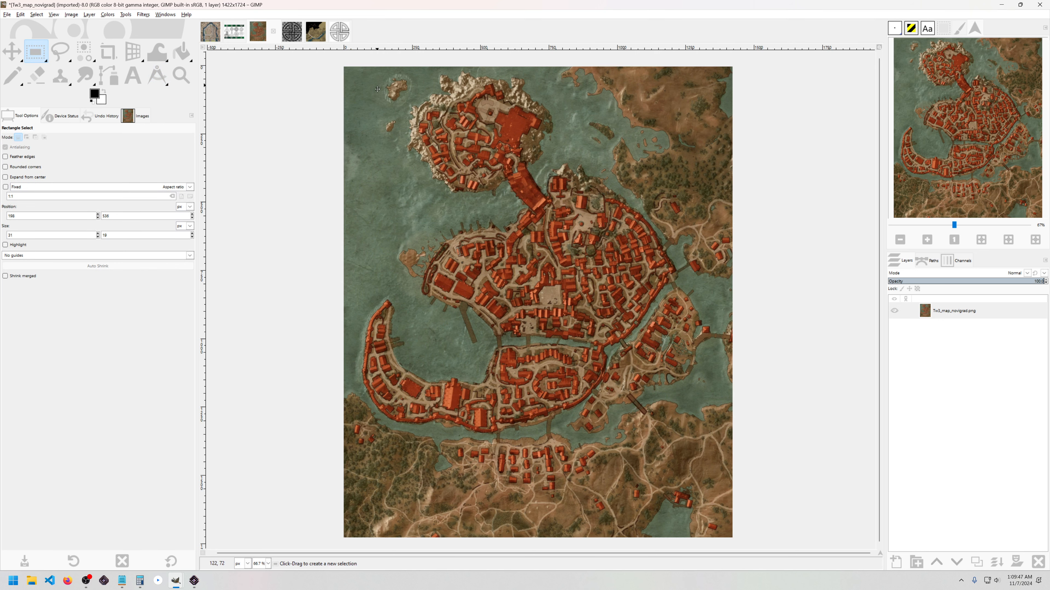
pyautogui.keyDown('ctrl'); pyautogui.scroll(1, 351, 68); pyautogui.keyUp('ctrl')
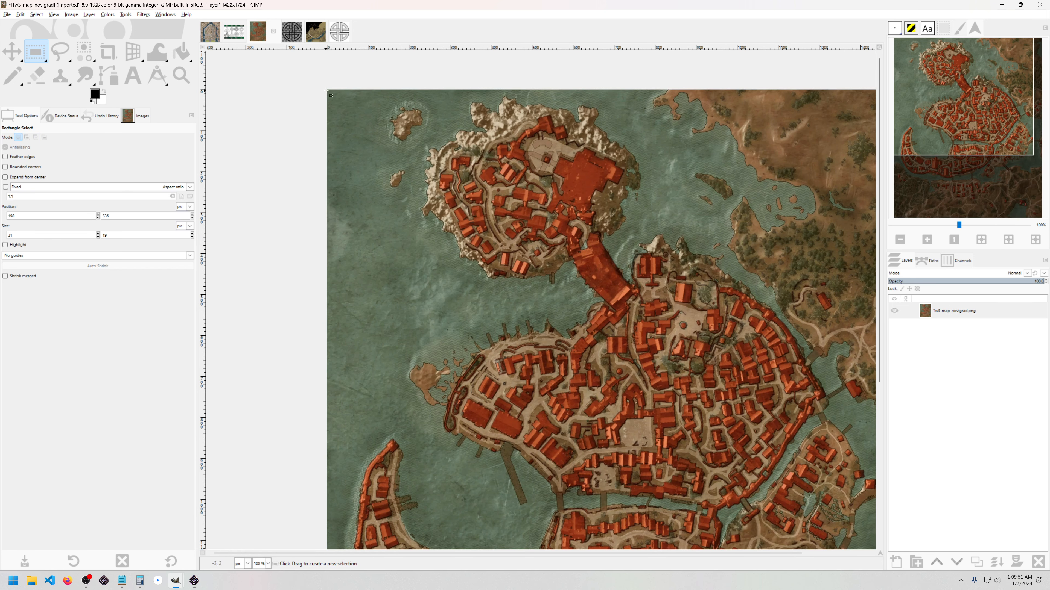
pyautogui.moveTo(325, 89); pyautogui.dragTo(416, 144)
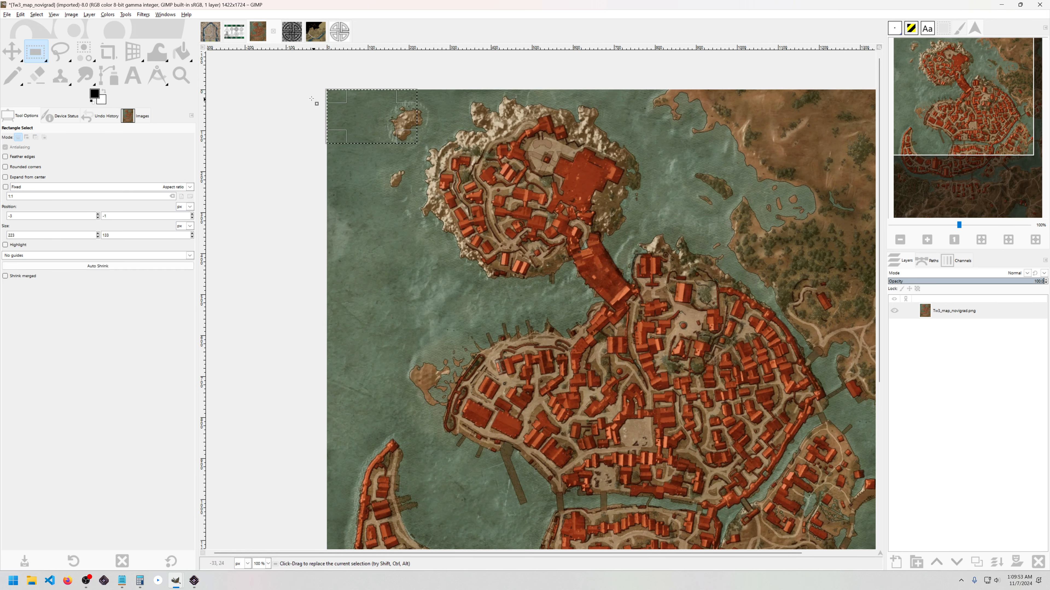
pyautogui.click(329, 89)
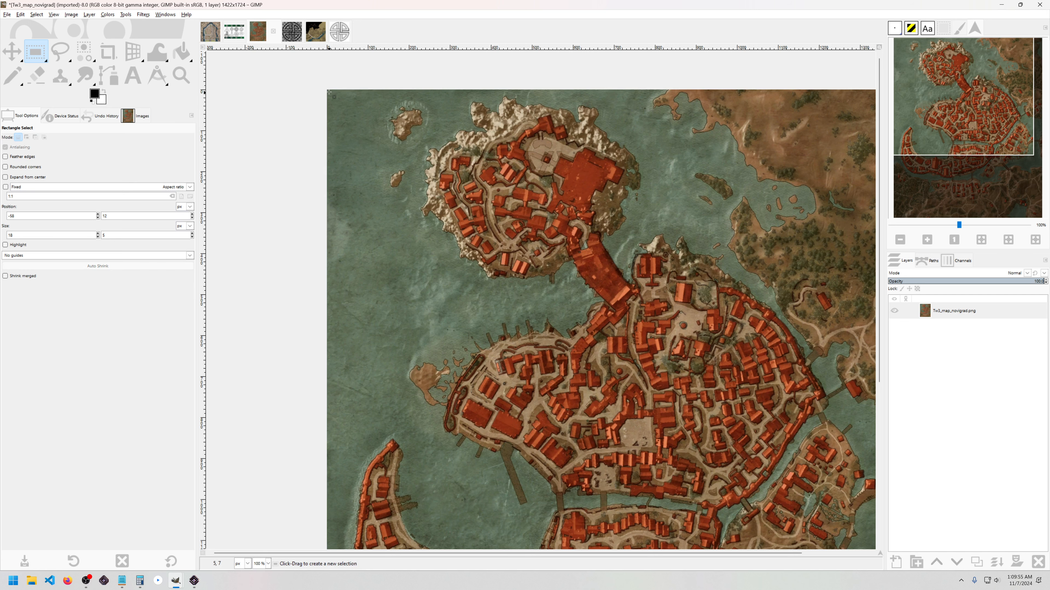
pyautogui.moveTo(326, 90); pyautogui.dragTo(859, 381)
pyautogui.scroll(-1, 862, 444)
pyautogui.scroll(-1, 848, 432)
pyautogui.scroll(3, 863, 511)
pyautogui.scroll(-1, 855, 461)
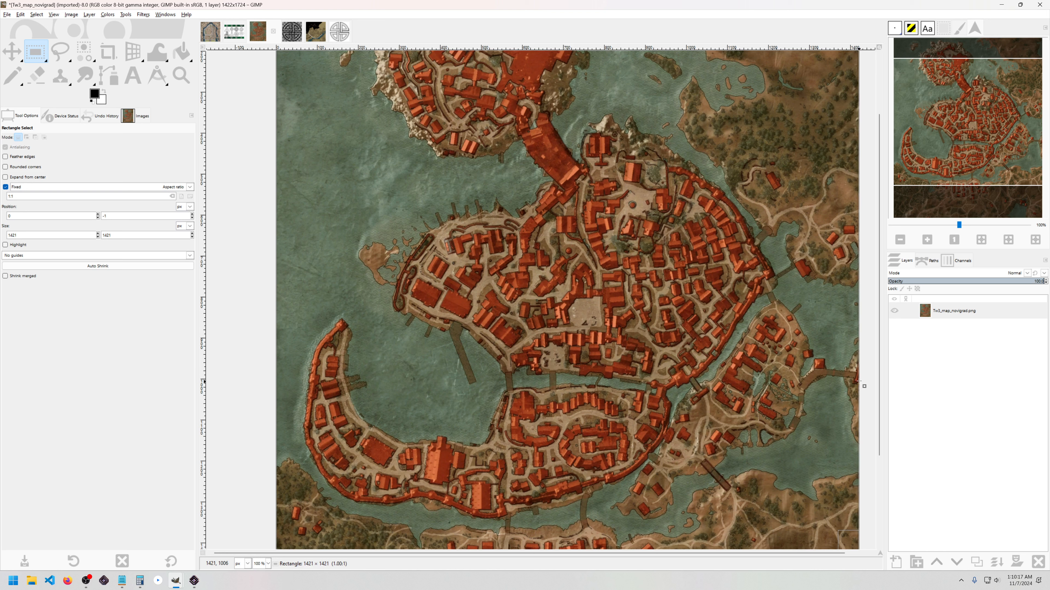
# Step: Adjust the square selection to 1422 px wide by 1421 px high
pyautogui.moveTo(859, 381); pyautogui.dragTo(858, 518)
pyautogui.moveTo(859, 518); pyautogui.dragTo(859, 518)
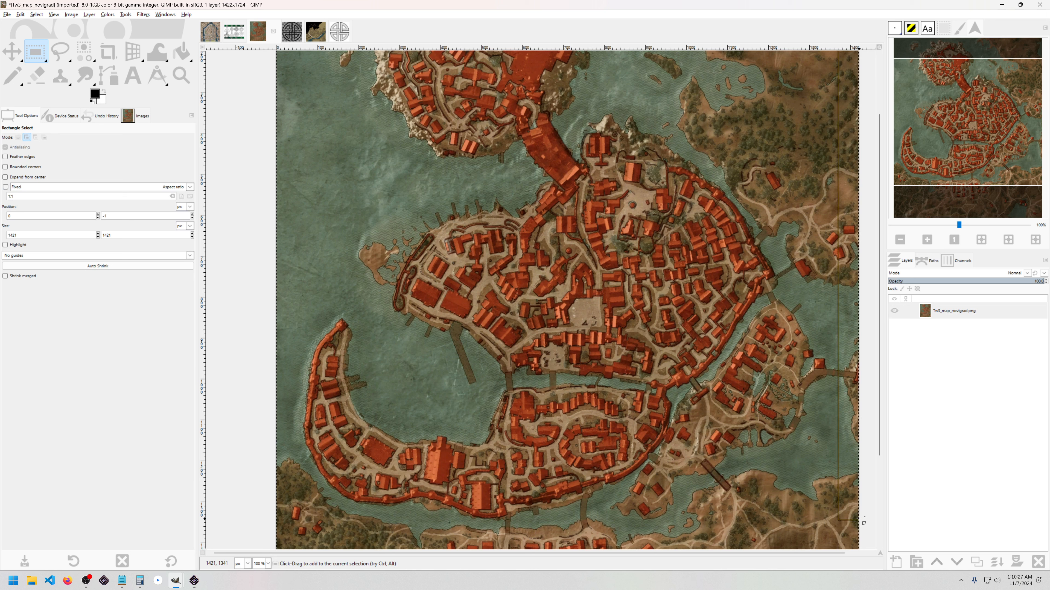
pyautogui.click(192, 233)
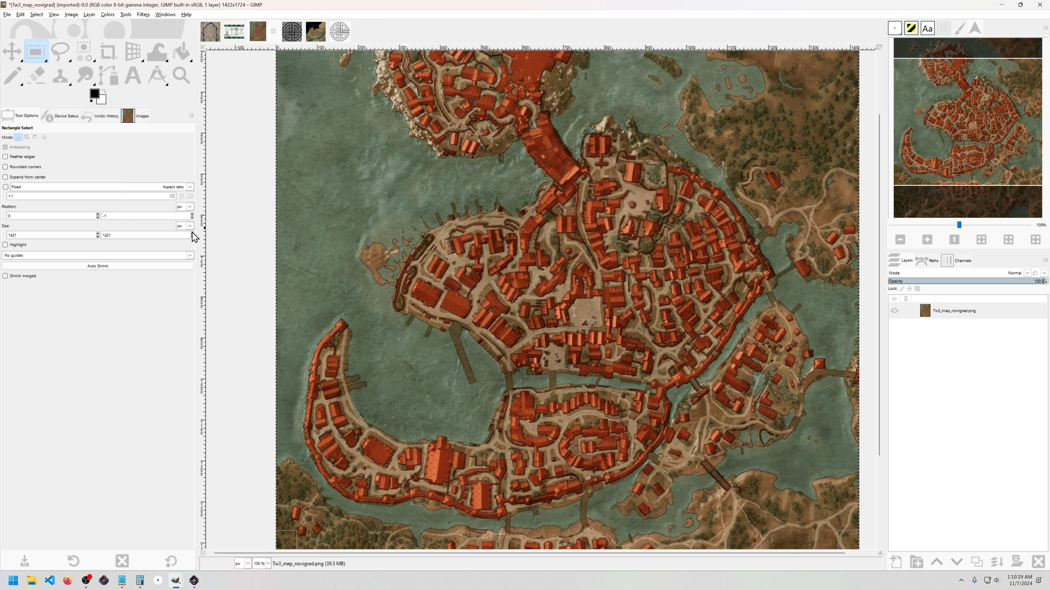
pyautogui.click(97, 233)
pyautogui.press('-')
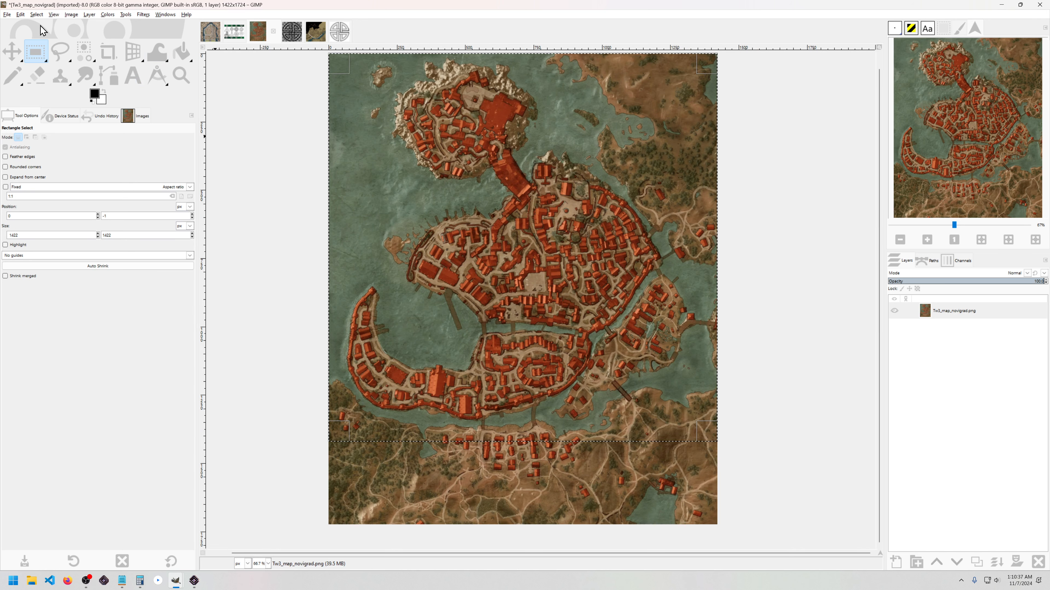
# Step: Crop the Novigrad map to the selection and clear the selection
pyautogui.click(71, 15)
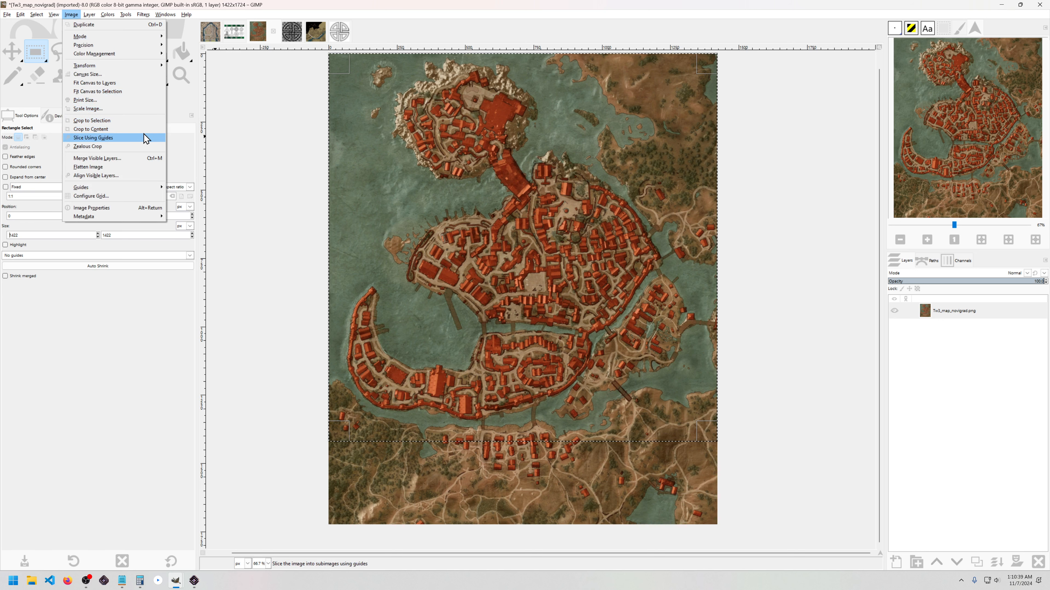
pyautogui.click(123, 121)
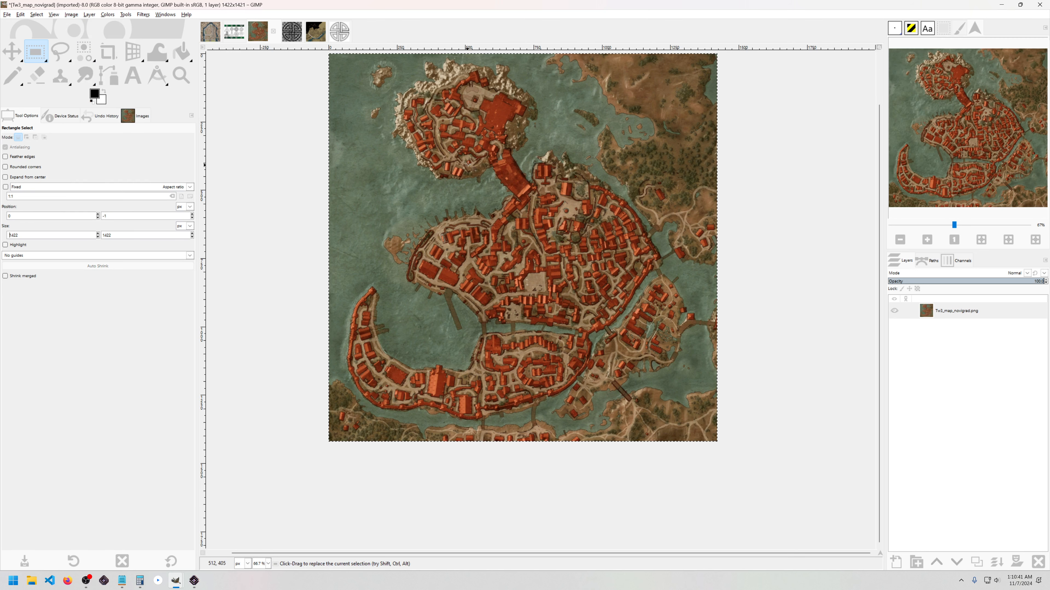
pyautogui.click(289, 158)
# Step: Work out 1422 ÷ 768 = 1.8515625 in Calculator, then maximize GIMP again
pyautogui.moveTo(283, 206); pyautogui.dragTo(282, 206)
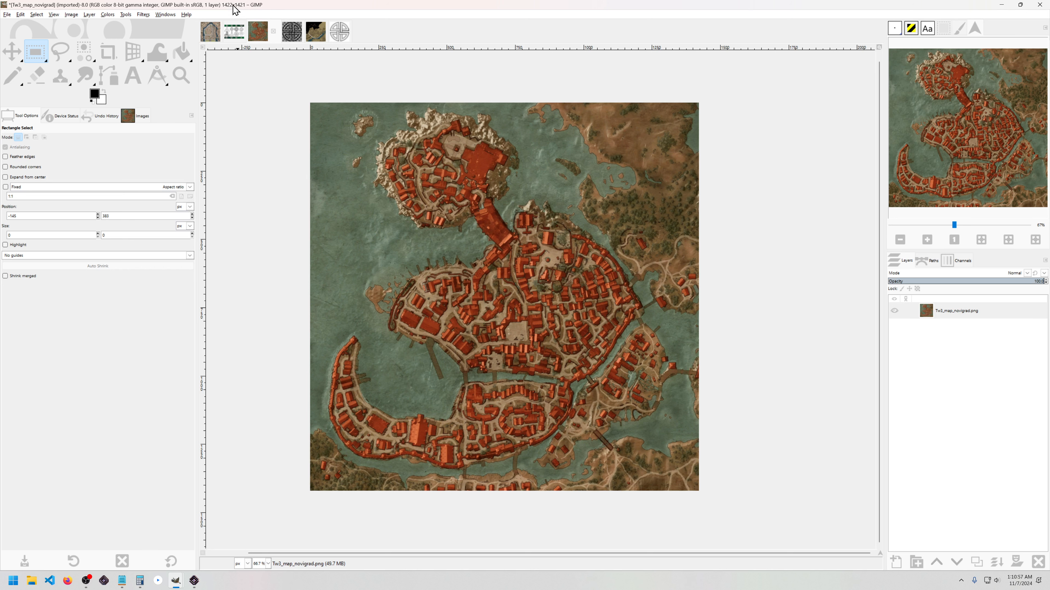
pyautogui.hotkey('alt', 'Tab')
pyautogui.hotkey('alt', 'Tab')
pyautogui.hotkey('alt', 'Tab')
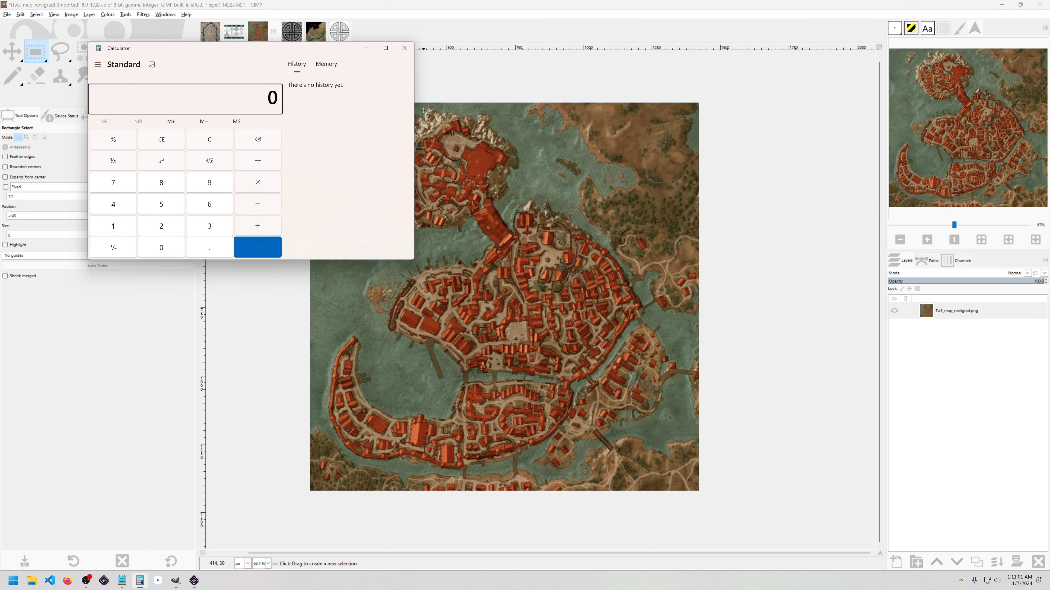
pyautogui.write('14')
pyautogui.write('22/')
pyautogui.write('768')
pyautogui.press('Return')
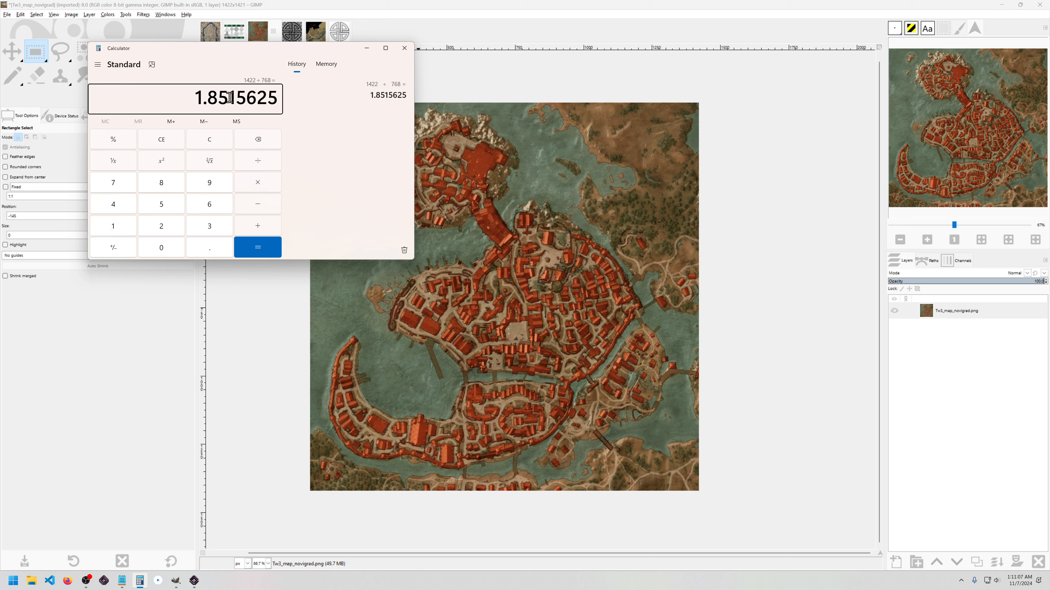
pyautogui.moveTo(195, 99); pyautogui.dragTo(228, 100)
pyautogui.moveTo(358, 3); pyautogui.dragTo(322, 21)
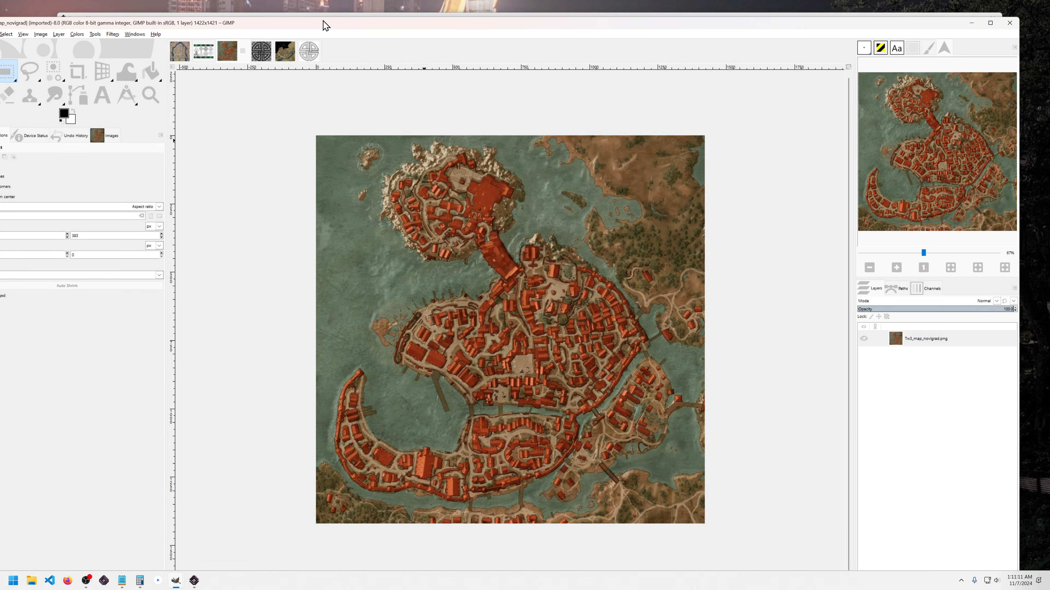
pyautogui.doubleClick(366, 25)
# Step: Scale the image to 768 × 768 pixels with the chain unlinked and 1.85 resolution
pyautogui.click(73, 15)
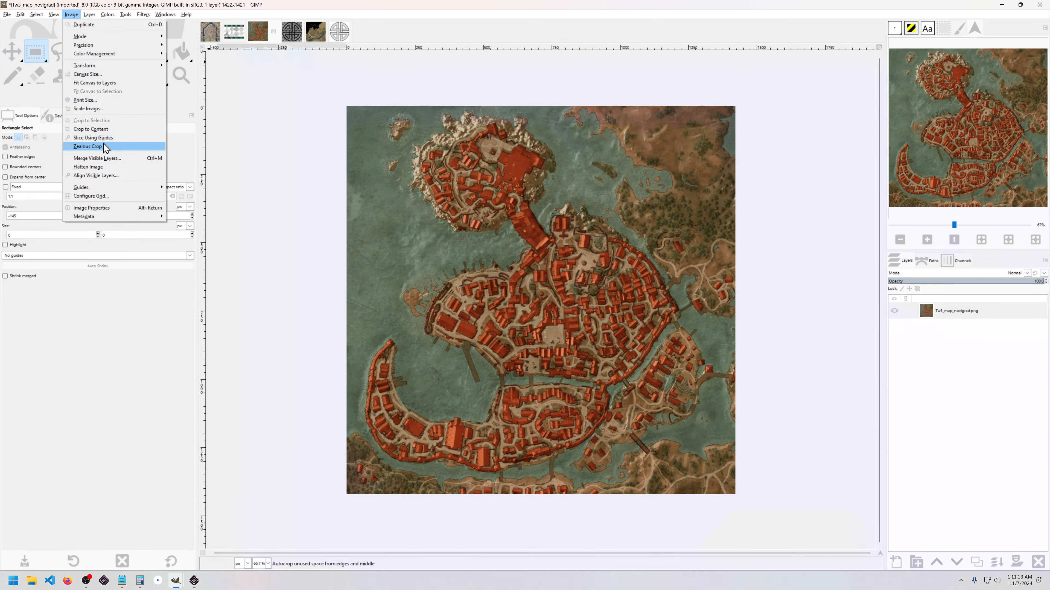
pyautogui.click(96, 111)
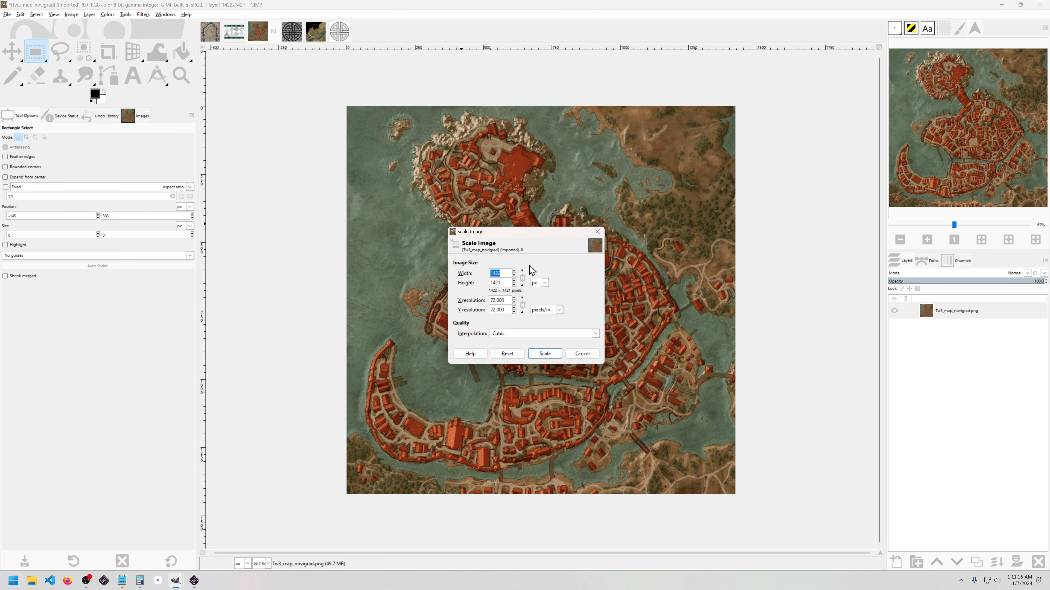
pyautogui.press('Tab')
pyautogui.click(514, 281)
pyautogui.click(519, 277)
pyautogui.click(514, 276)
pyautogui.write('1.85')
pyautogui.click(502, 309)
pyautogui.click(544, 354)
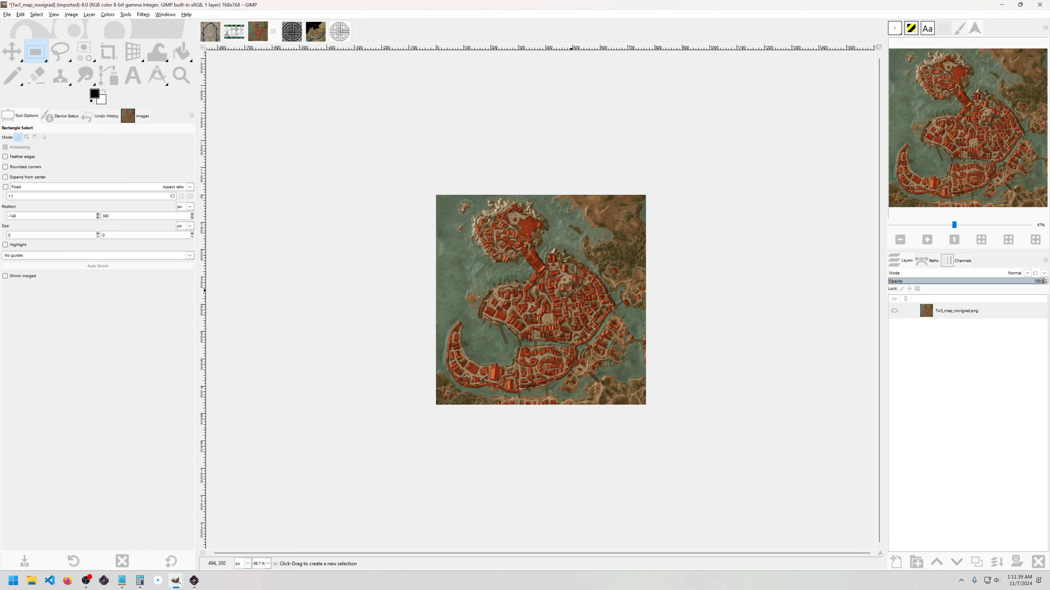
# Step: Confirm the scaling and zoom in on the map for tracing
pyautogui.press('1')
pyautogui.keyDown('ctrl'); pyautogui.scroll(1, 531, 296); pyautogui.keyUp('ctrl')
pyautogui.moveTo(550, 309); pyautogui.dragTo(549, 310)
pyautogui.moveTo(513, 310)
pyautogui.mouseDown()
pyautogui.moveTo(498, 279)
pyautogui.moveTo(517, 293)
pyautogui.mouseUp()
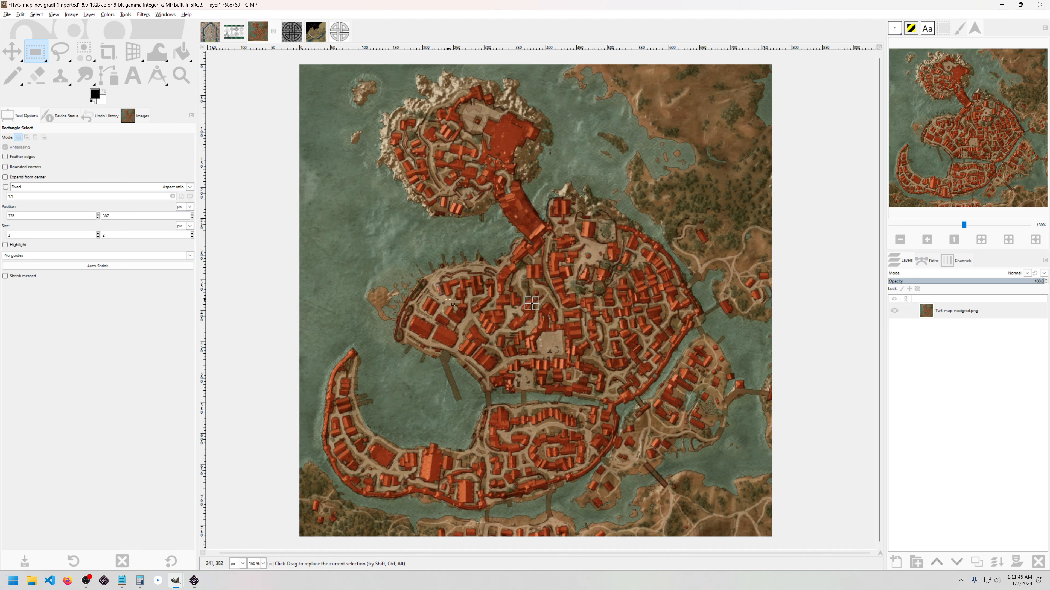
pyautogui.keyDown('ctrl'); pyautogui.scroll(2, 479, 289); pyautogui.keyUp('ctrl')
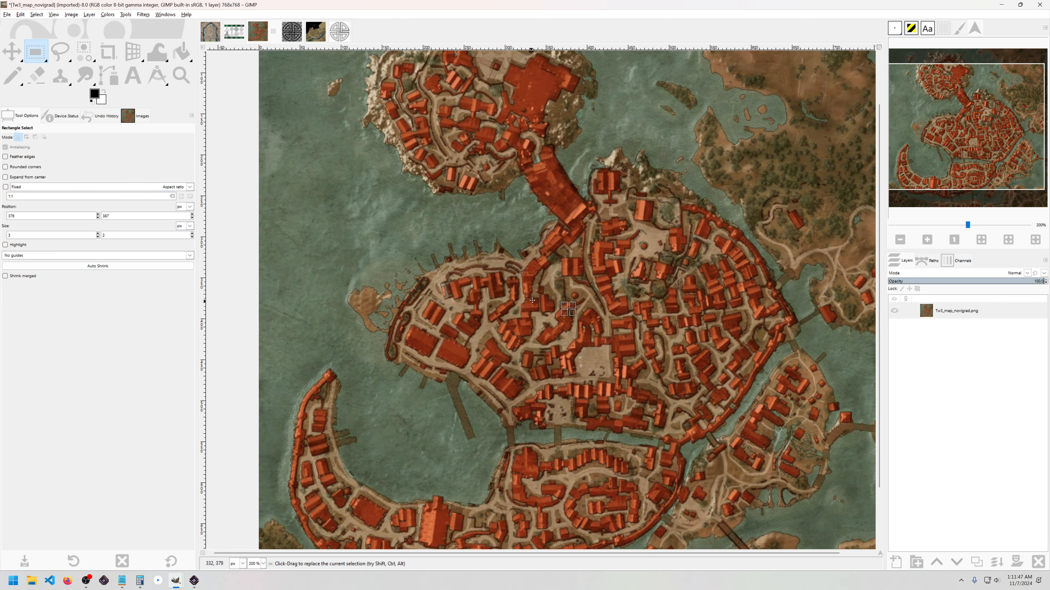
pyautogui.keyDown('ctrl'); pyautogui.scroll(4, 491, 296); pyautogui.keyUp('ctrl')
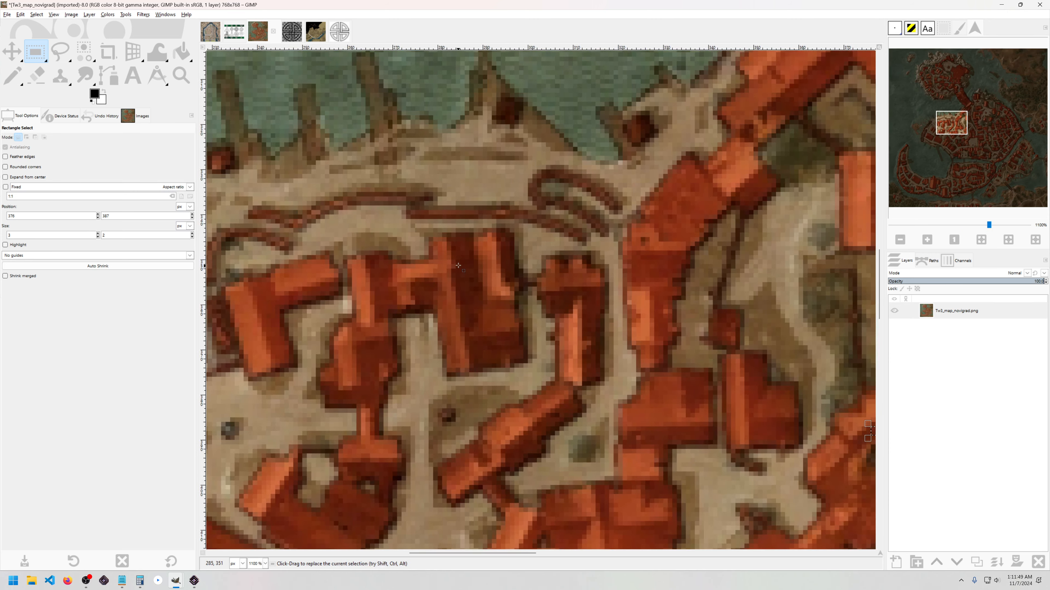
# Step: Pick the Pencil and add a visible, active transparent Lower City layer above the map
pyautogui.press('n')
pyautogui.keyDown('ctrl'); pyautogui.scroll(2, 442, 244); pyautogui.keyUp('ctrl')
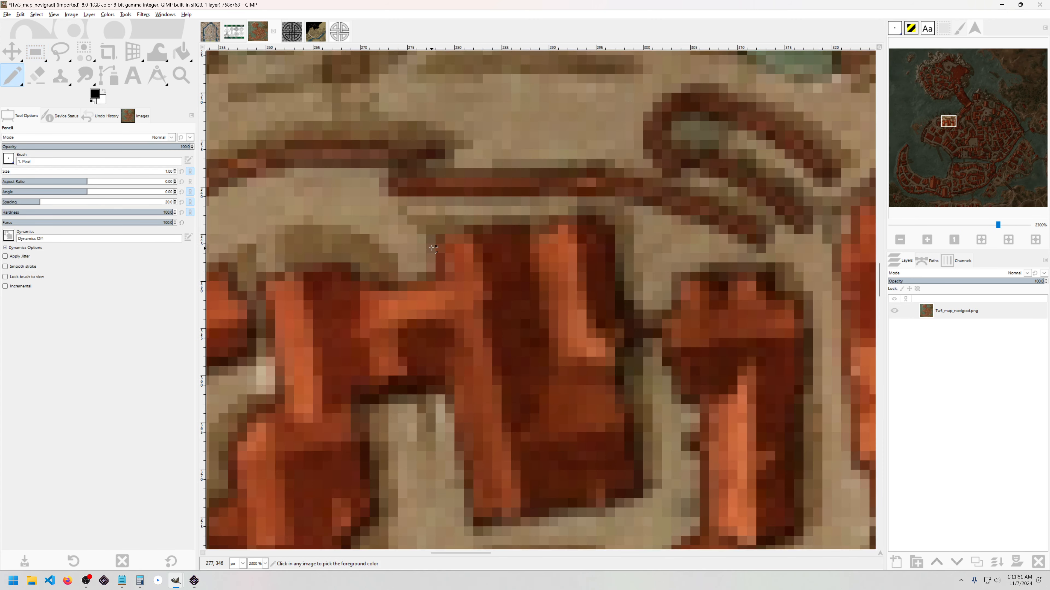
pyautogui.keyDown('shift'); pyautogui.click(896, 562); pyautogui.keyUp('shift')
pyautogui.click(441, 239)
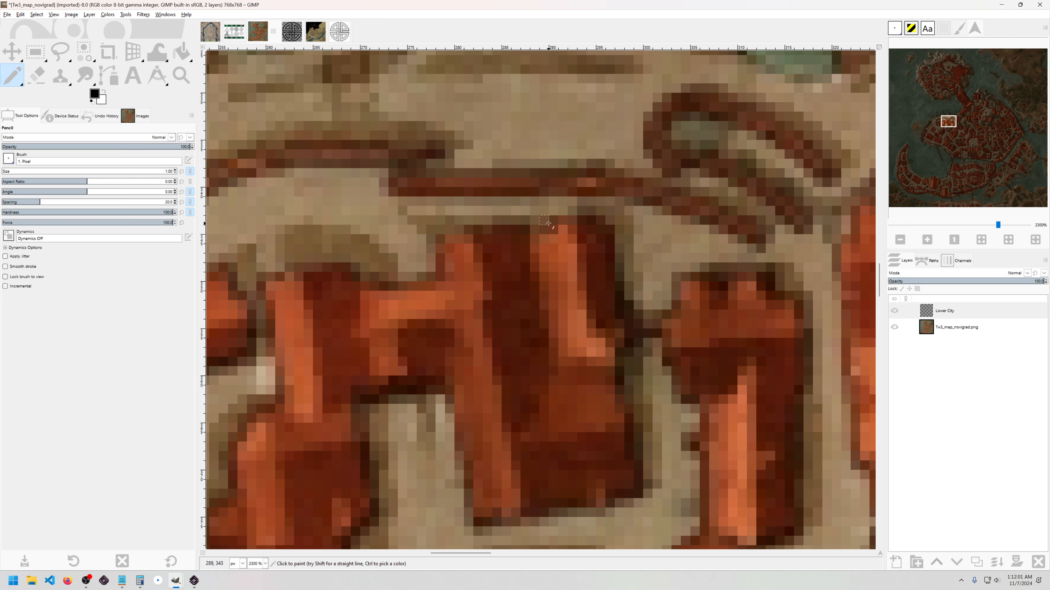
pyautogui.press('ctrl')
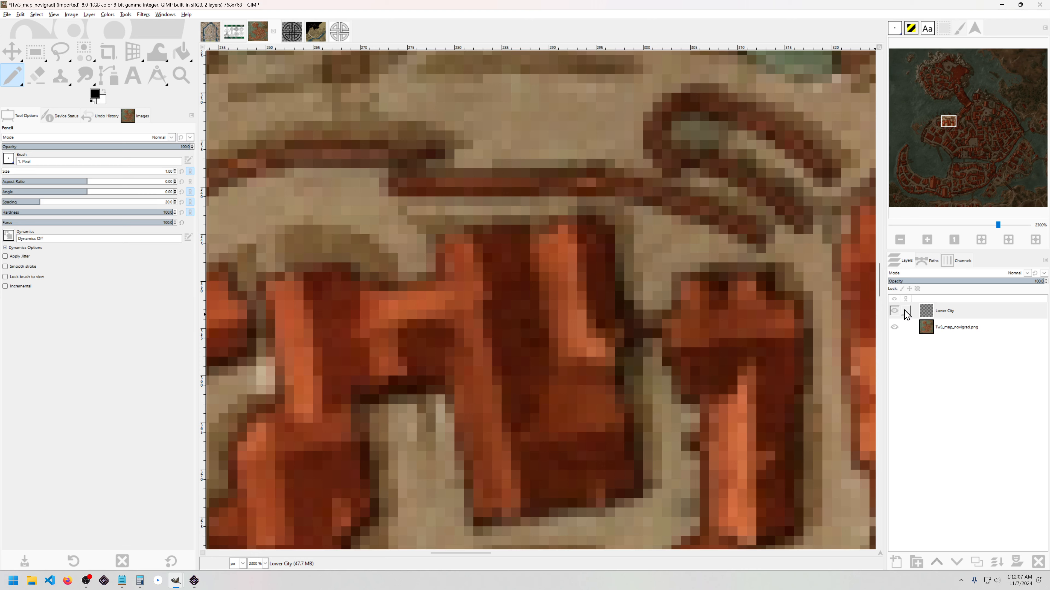
pyautogui.click(896, 315)
pyautogui.click(895, 312)
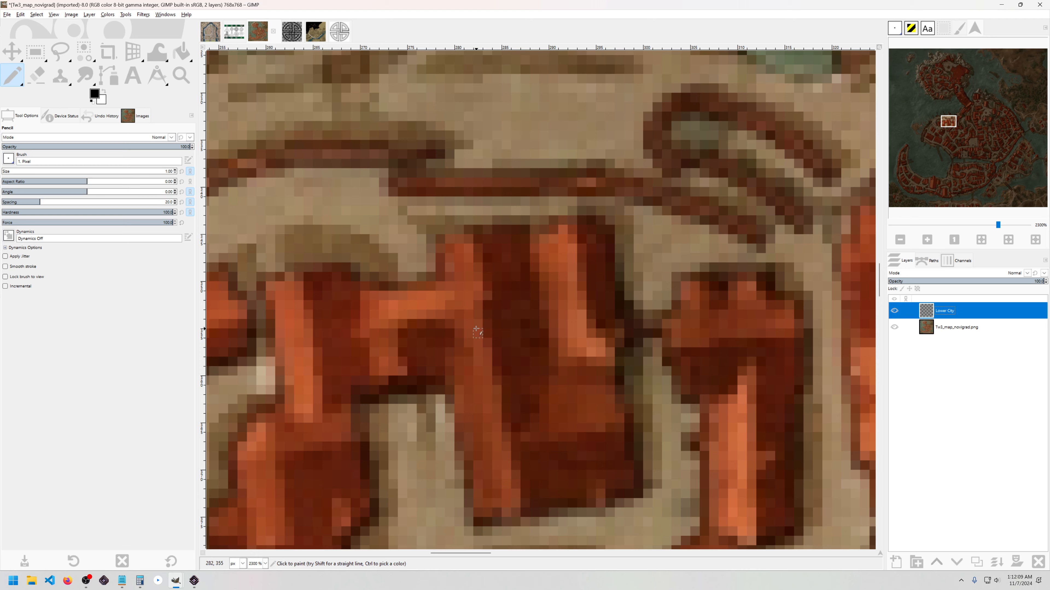
pyautogui.keyDown('ctrl'); pyautogui.click(419, 245); pyautogui.keyUp('ctrl')
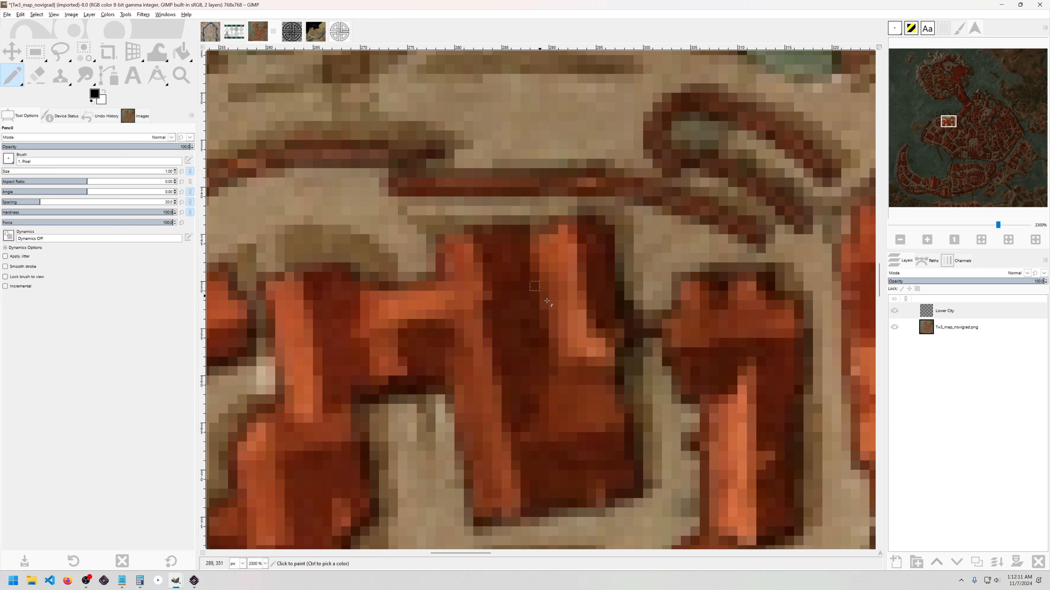
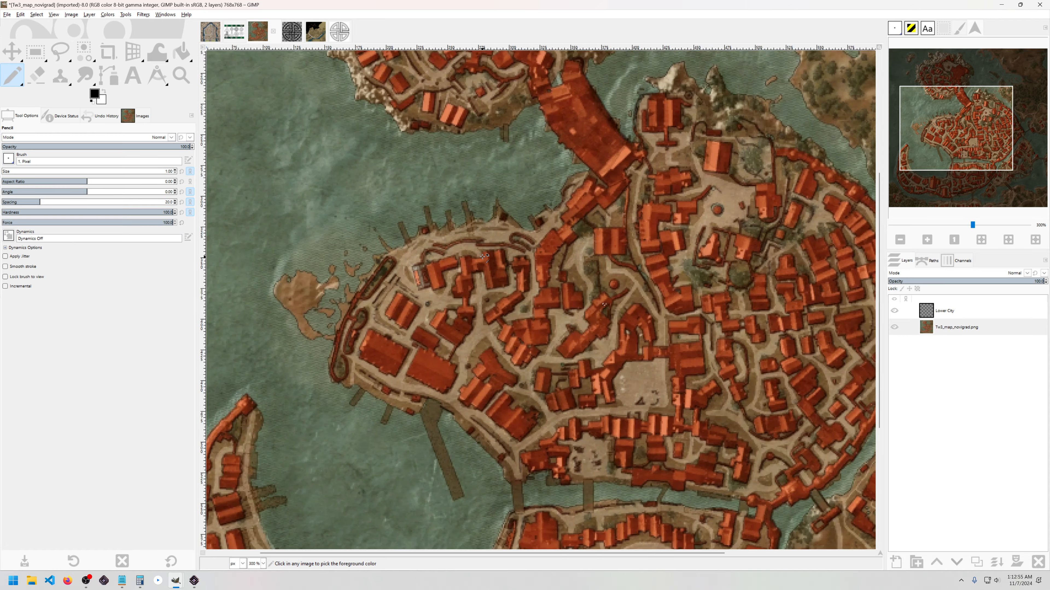
# Step: Pan and zoom across the Novigrad harbour and city, then zoom out to 150% to see the whole map
pyautogui.moveTo(535, 225)
pyautogui.mouseDown()
pyautogui.moveTo(537, 241)
pyautogui.moveTo(538, 231)
pyautogui.mouseUp()
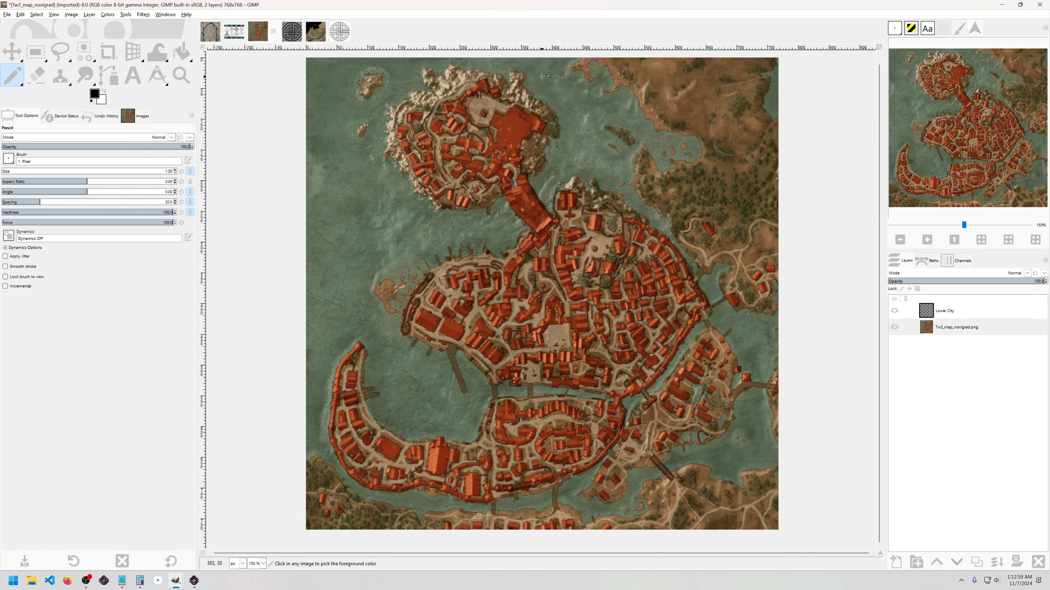
pyautogui.keyDown('ctrl'); pyautogui.scroll(4, 541, 83); pyautogui.keyUp('ctrl')
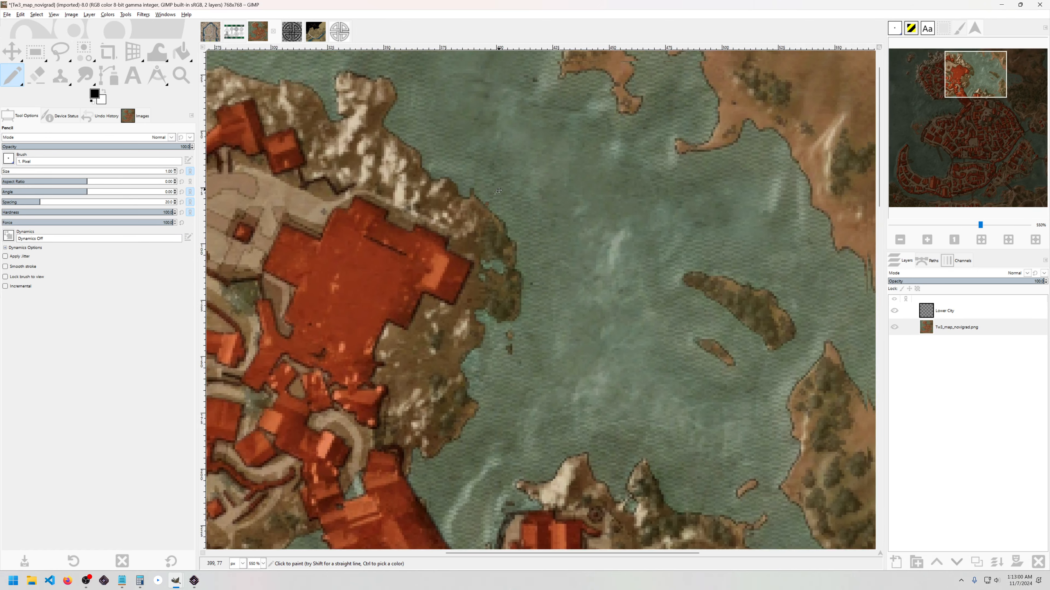
pyautogui.moveTo(498, 190); pyautogui.dragTo(490, 221)
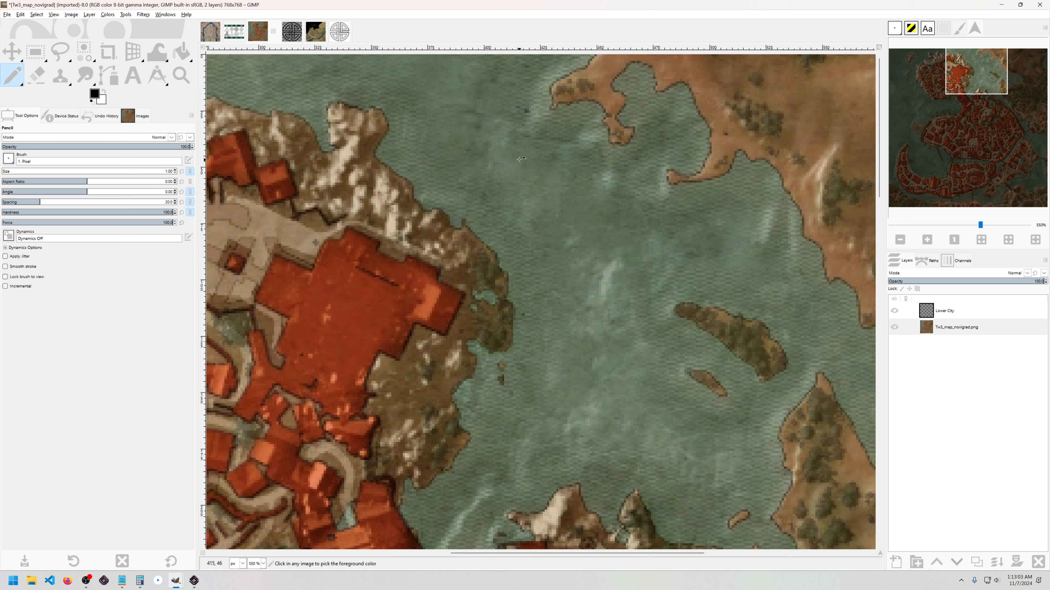
pyautogui.keyDown('ctrl'); pyautogui.scroll(3, 473, 232); pyautogui.keyUp('ctrl')
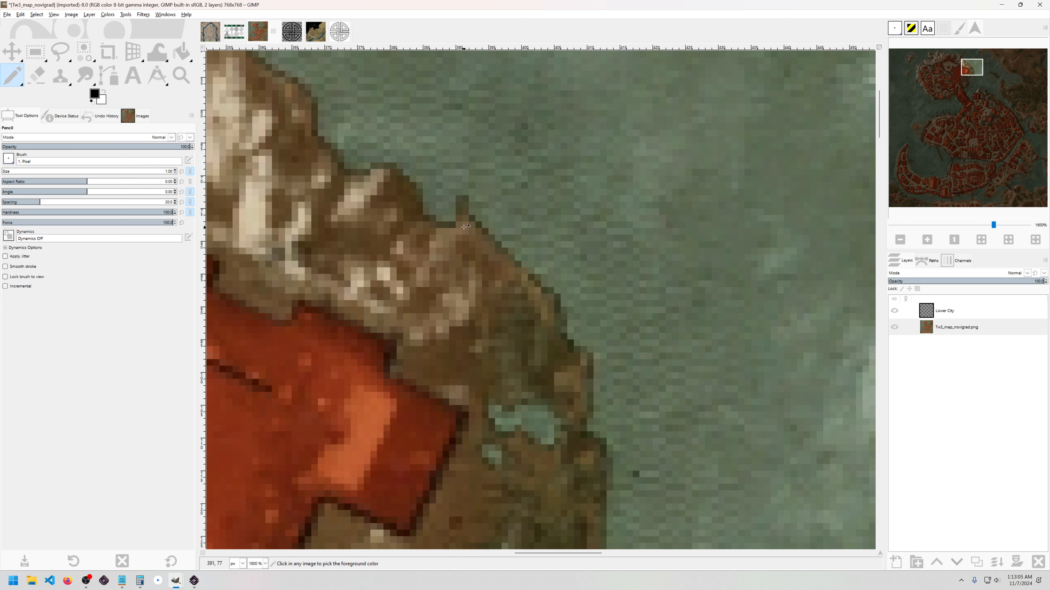
pyautogui.keyDown('ctrl'); pyautogui.scroll(-4, 466, 200); pyautogui.keyUp('ctrl')
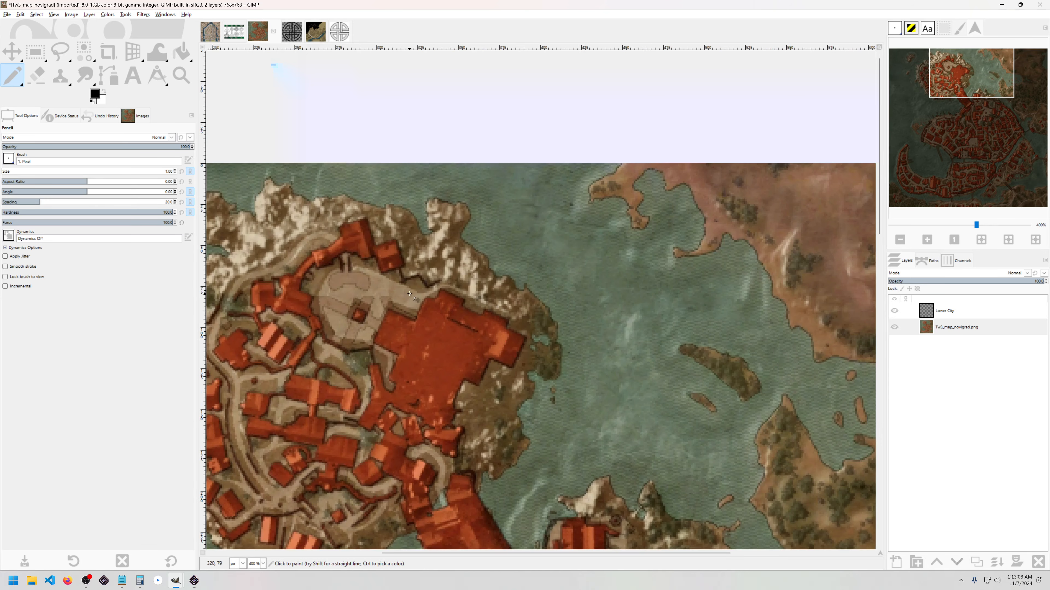
pyautogui.moveTo(442, 298); pyautogui.dragTo(450, 115)
pyautogui.moveTo(585, 474); pyautogui.dragTo(482, 103)
pyautogui.keyDown('ctrl'); pyautogui.scroll(-1, 475, 305); pyautogui.keyUp('ctrl')
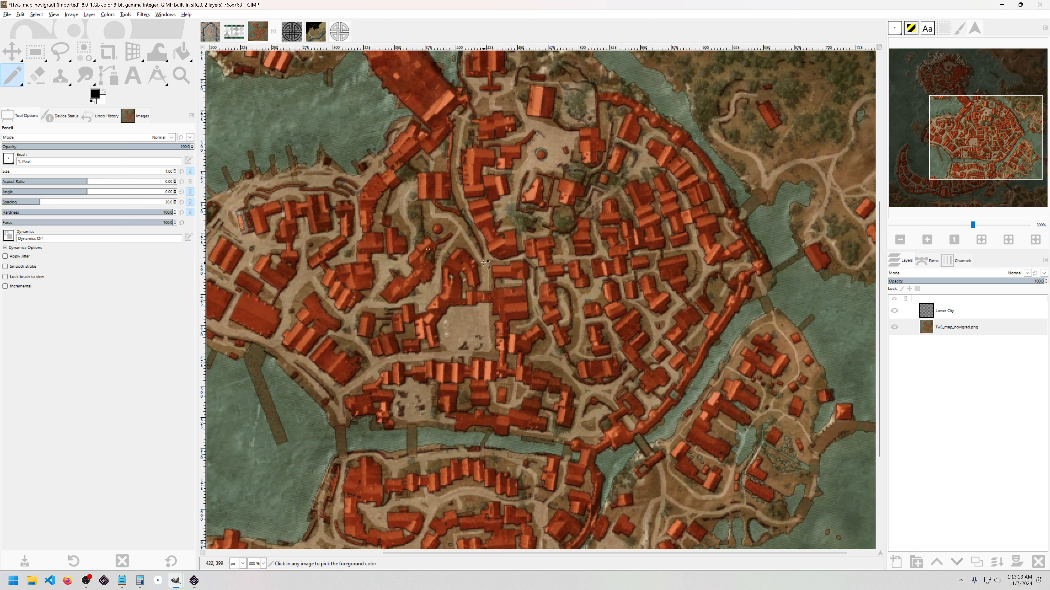
pyautogui.keyDown('ctrl'); pyautogui.scroll(-3, 478, 225); pyautogui.keyUp('ctrl')
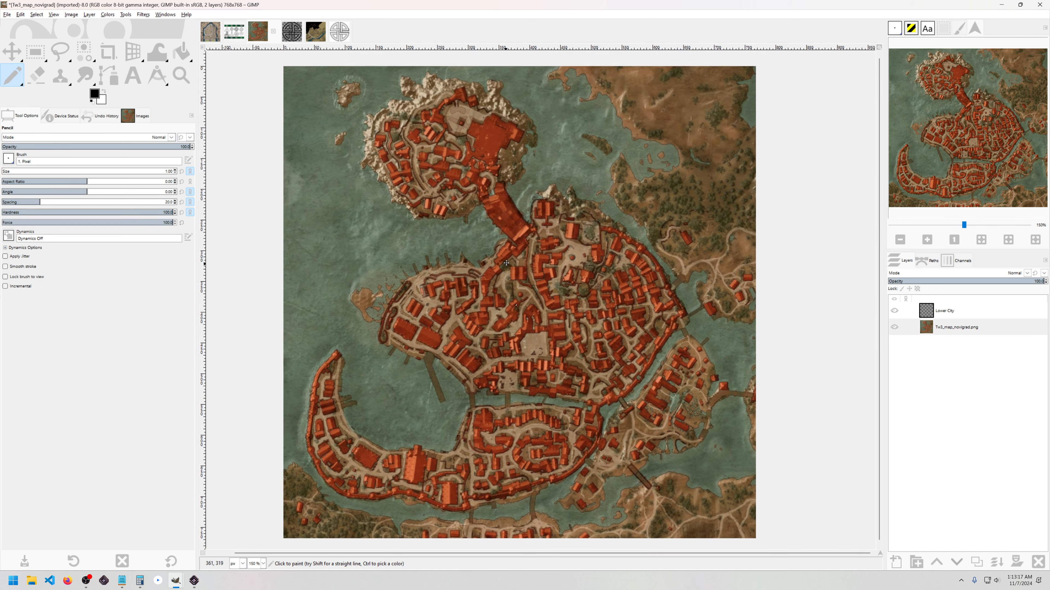
# Step: Switch to the CityLayoutDemo image and pick the Rectangle Select tool
pyautogui.click(210, 31)
pyautogui.keyDown('ctrl'); pyautogui.scroll(-1, 622, 225); pyautogui.keyUp('ctrl')
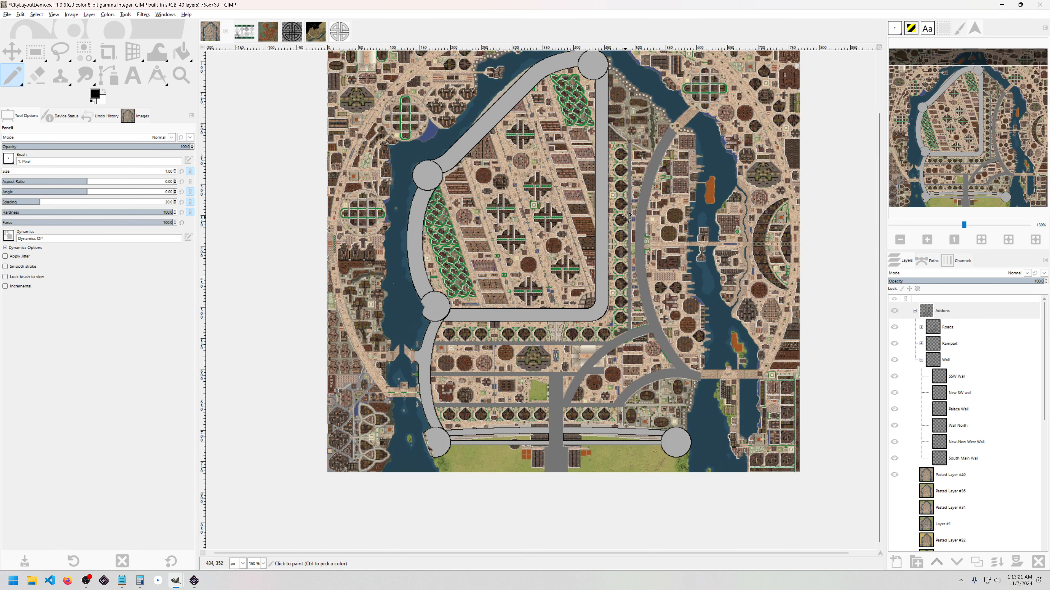
pyautogui.press('r')
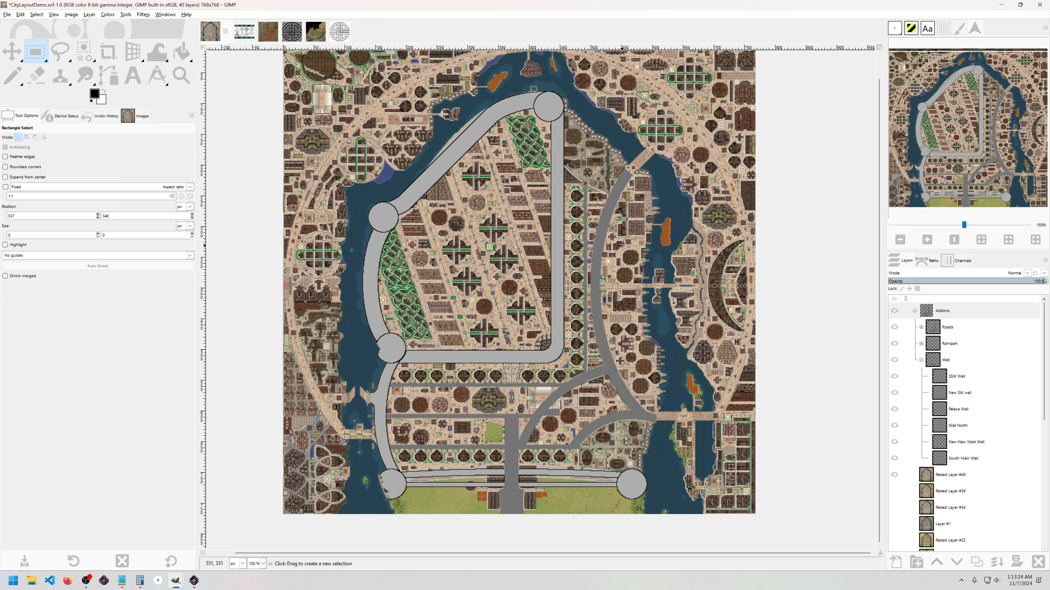
pyautogui.moveTo(622, 245); pyautogui.dragTo(625, 244)
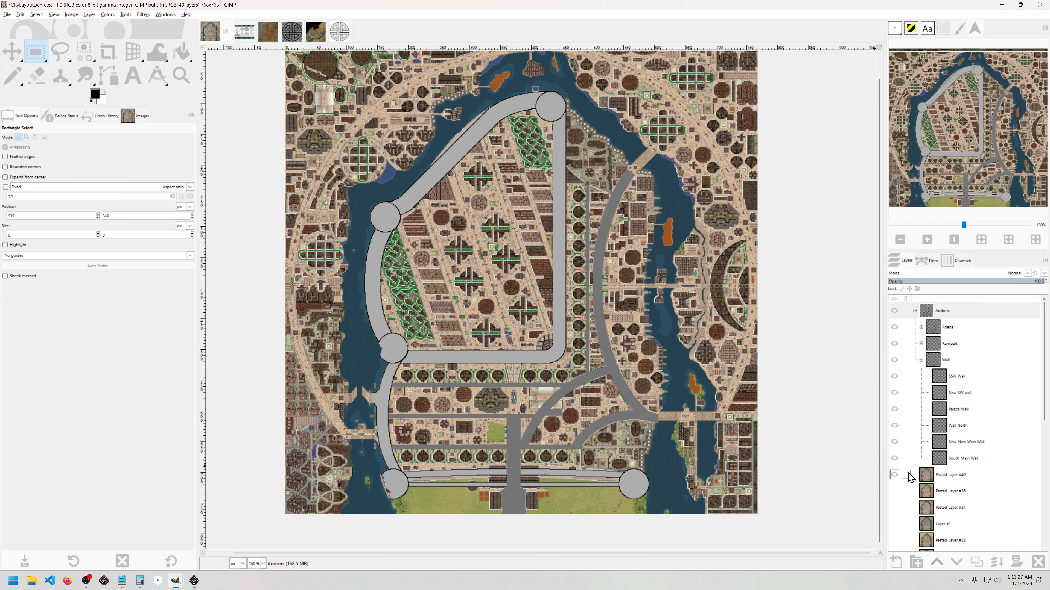
# Step: Hide the Pasted Layer #40, Roads, Rampart and Wall layers
pyautogui.click(895, 475)
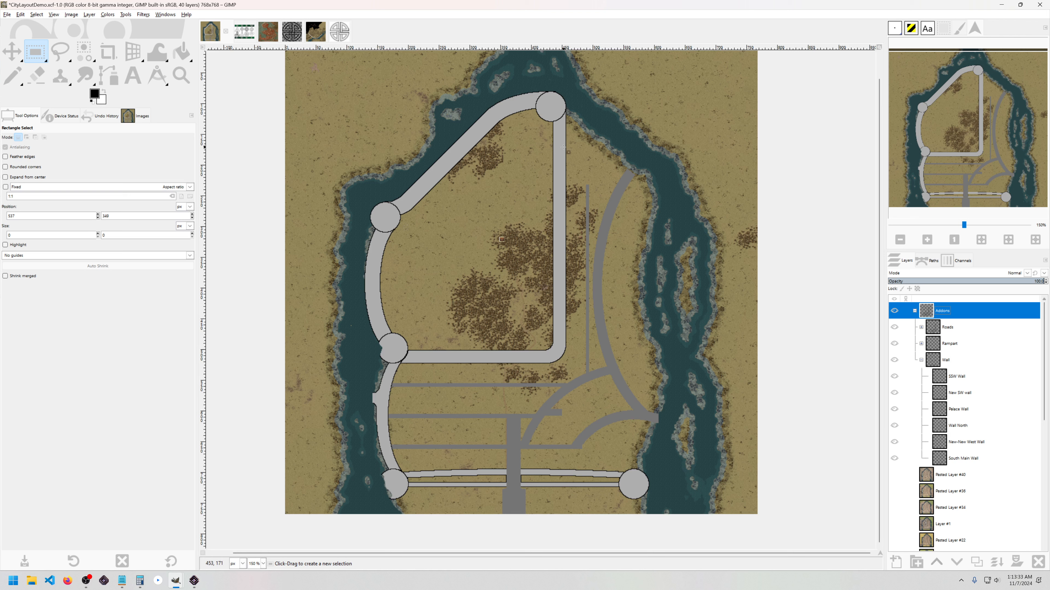
pyautogui.click(895, 328)
pyautogui.click(894, 343)
pyautogui.click(894, 360)
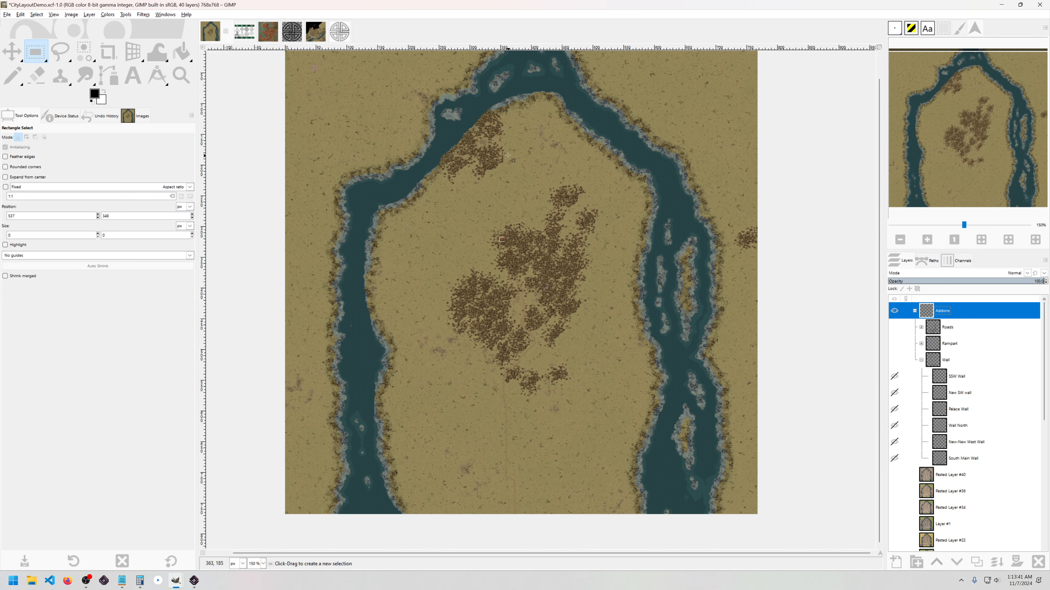
pyautogui.scroll(7, 373, 199)
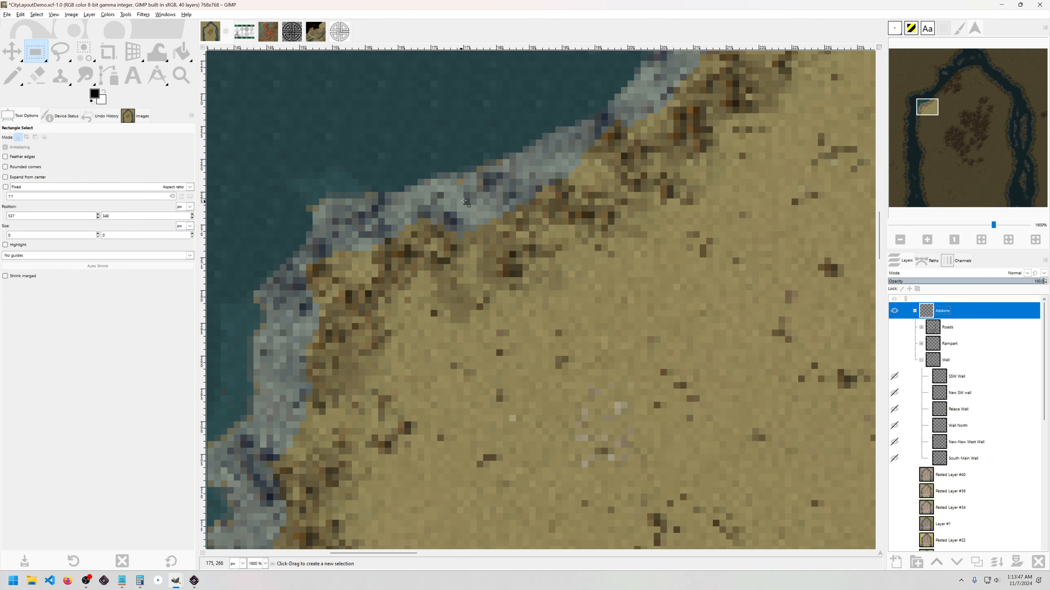
pyautogui.scroll(-2, 464, 200)
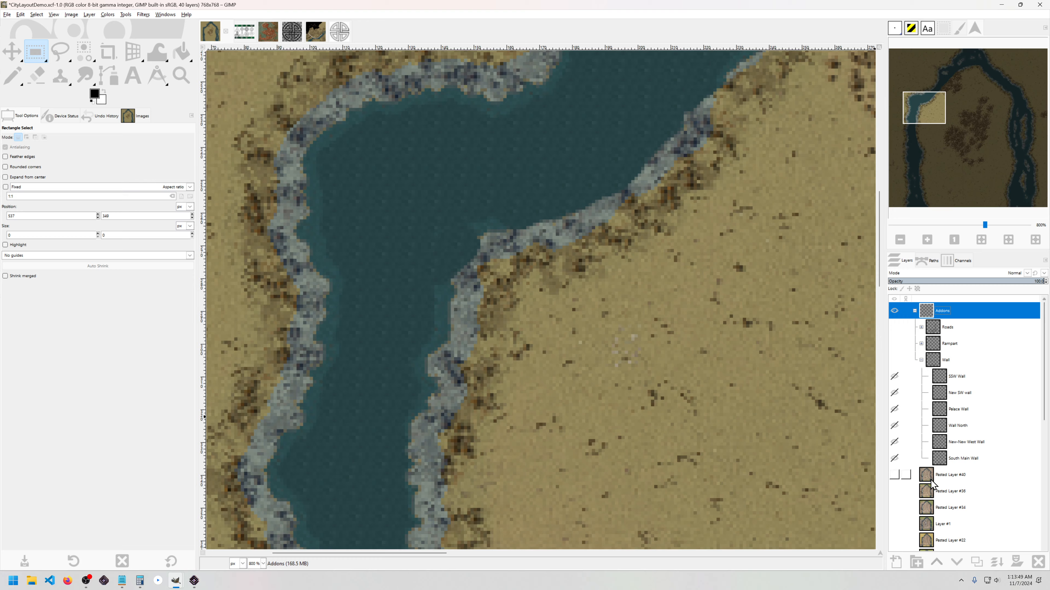
# Step: Turn Pasted Layer #40 and Roads back on, leaving Rampart and Wall hidden
pyautogui.click(893, 475)
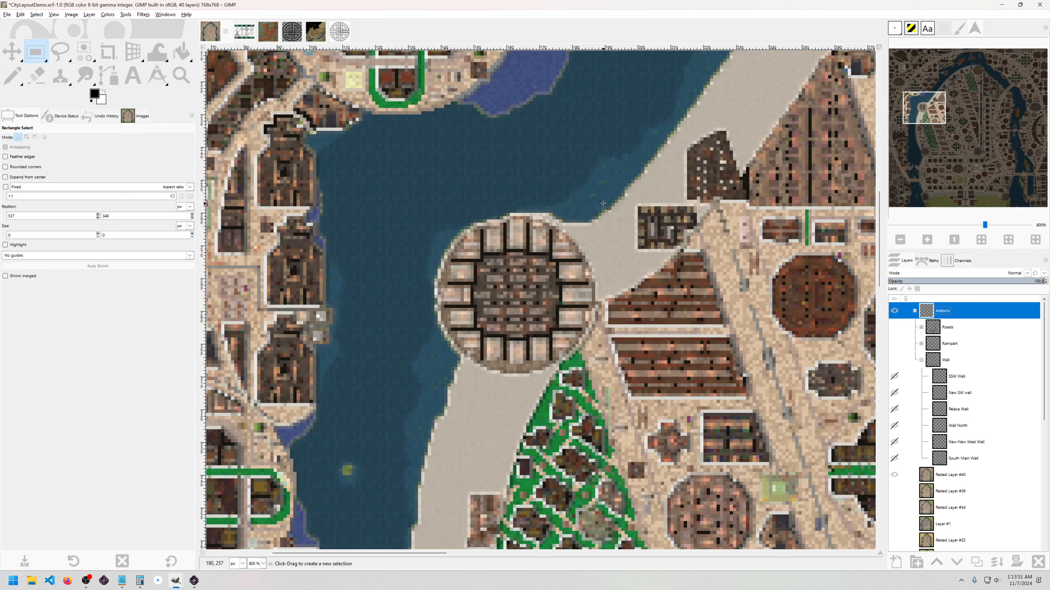
pyautogui.scroll(-2, 671, 124)
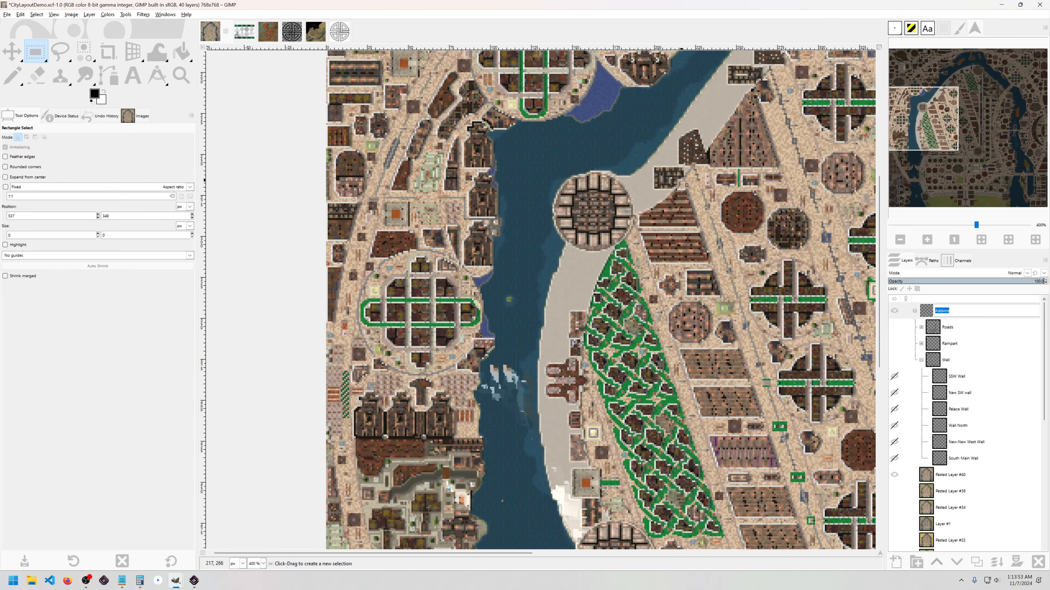
pyautogui.scroll(-2, 638, 216)
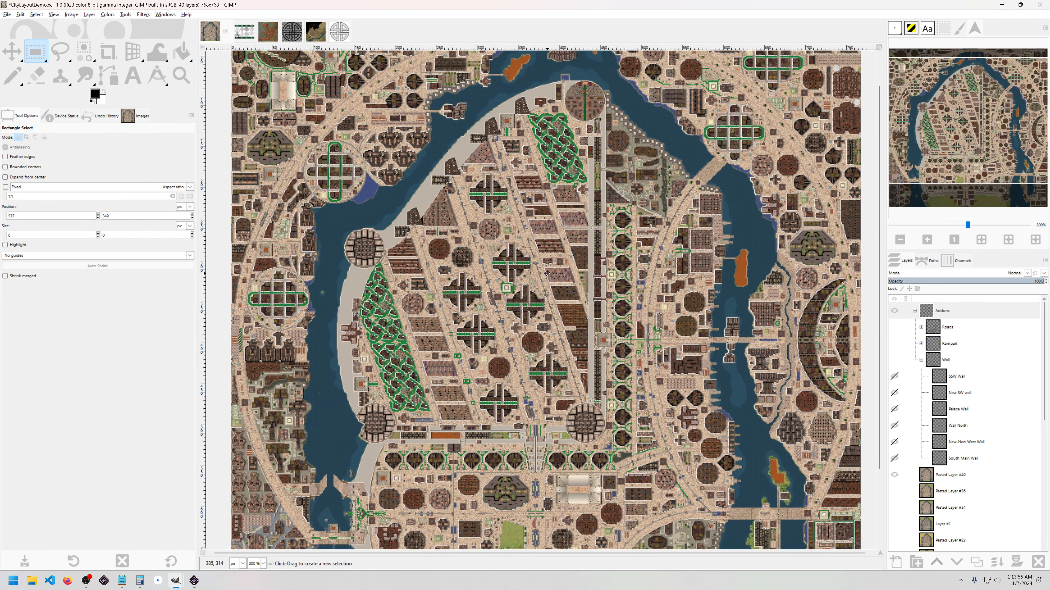
pyautogui.moveTo(546, 273); pyautogui.dragTo(558, 267)
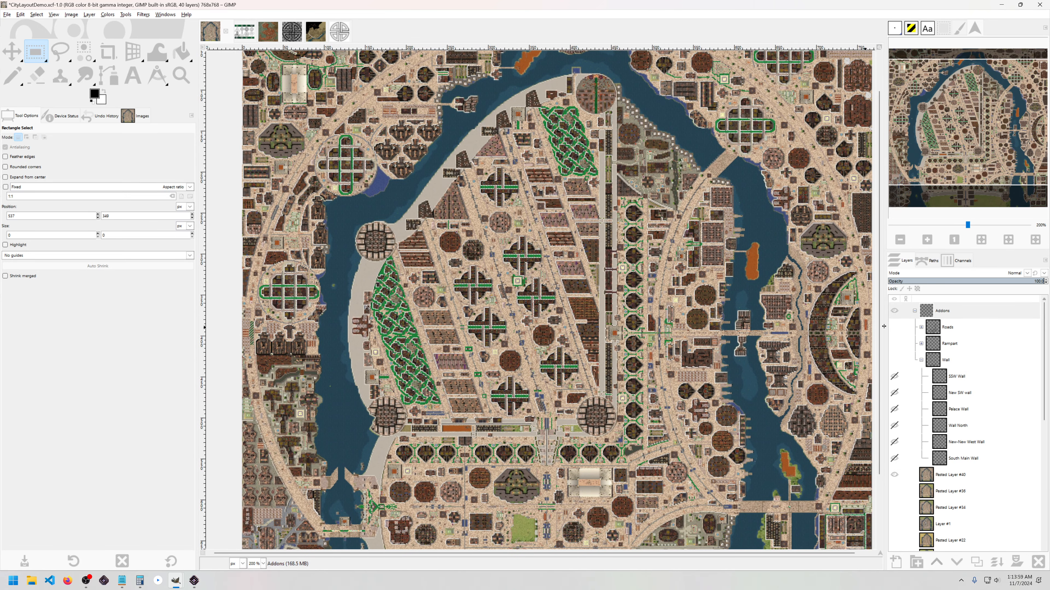
pyautogui.click(895, 327)
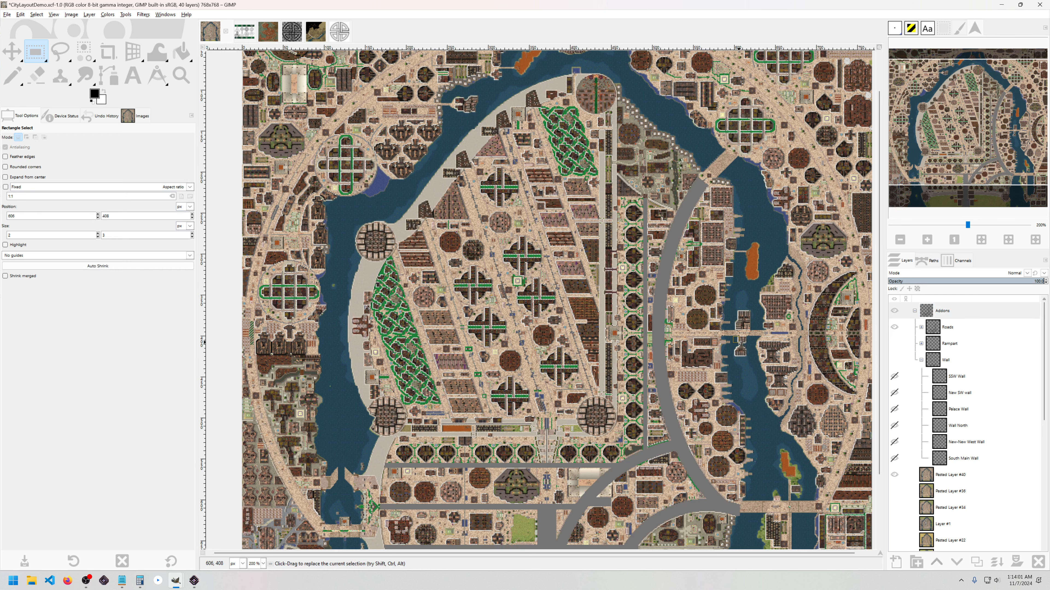
pyautogui.moveTo(746, 354); pyautogui.dragTo(644, 317)
# Step: Draw an elliptical selection over the eastern districts of the city
pyautogui.press('e')
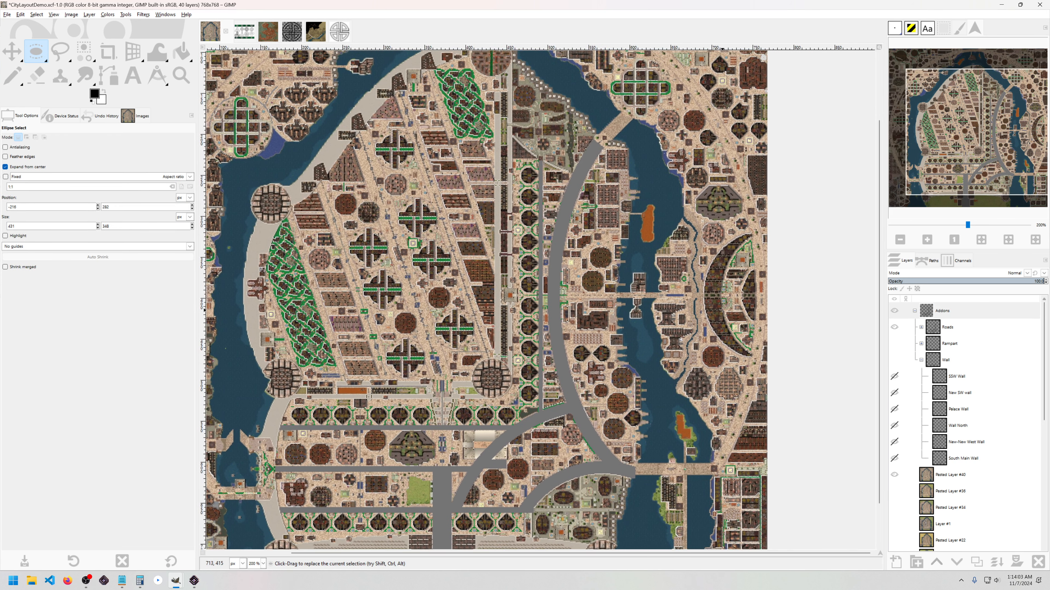
pyautogui.moveTo(695, 295); pyautogui.dragTo(843, 496)
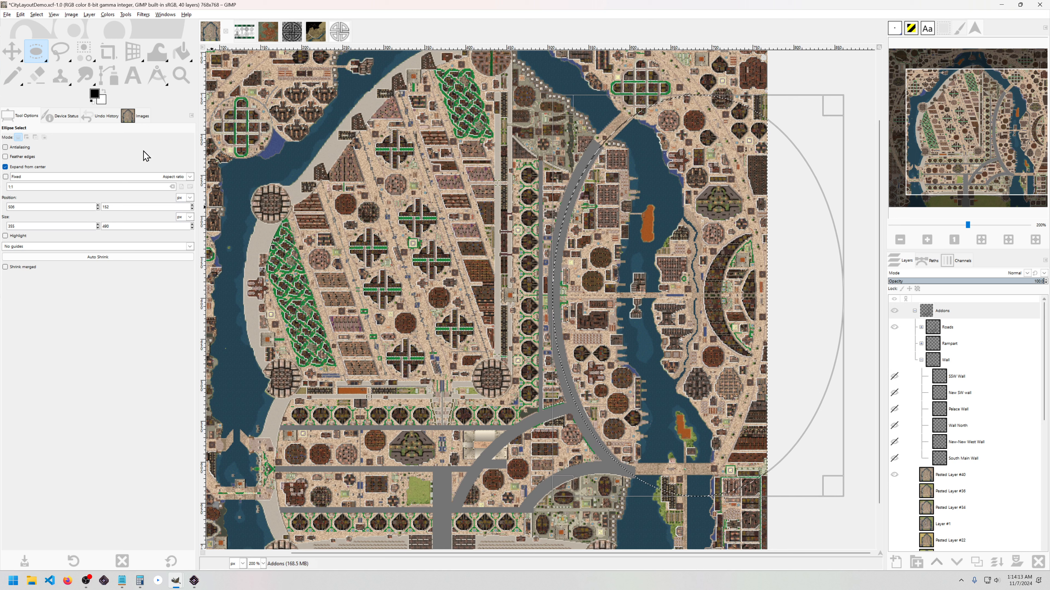
pyautogui.click(54, 14)
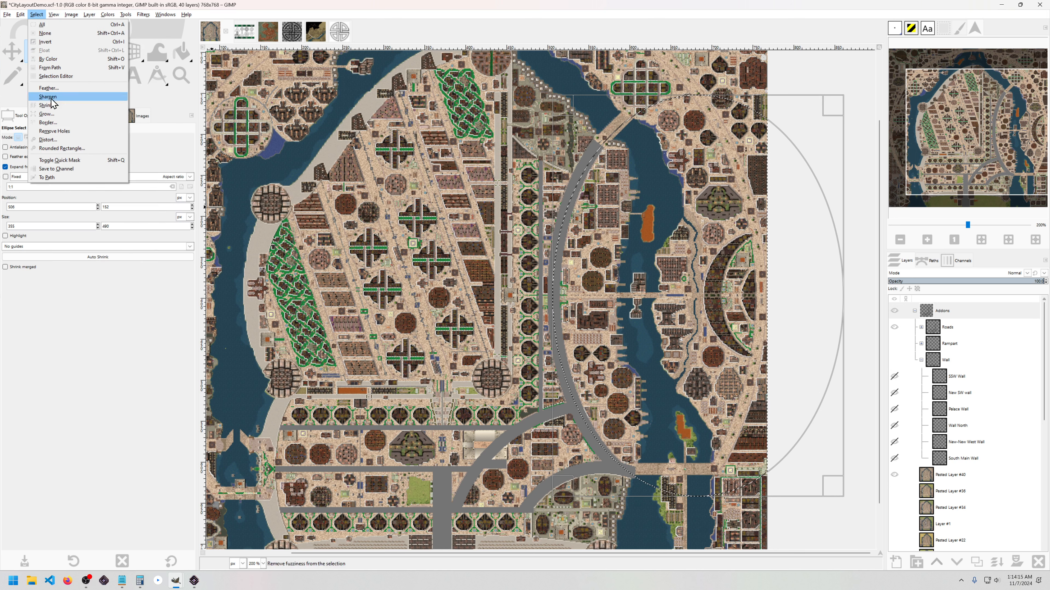
# Step: Convert the ellipse into a thin border band with Select > Border
pyautogui.click(62, 126)
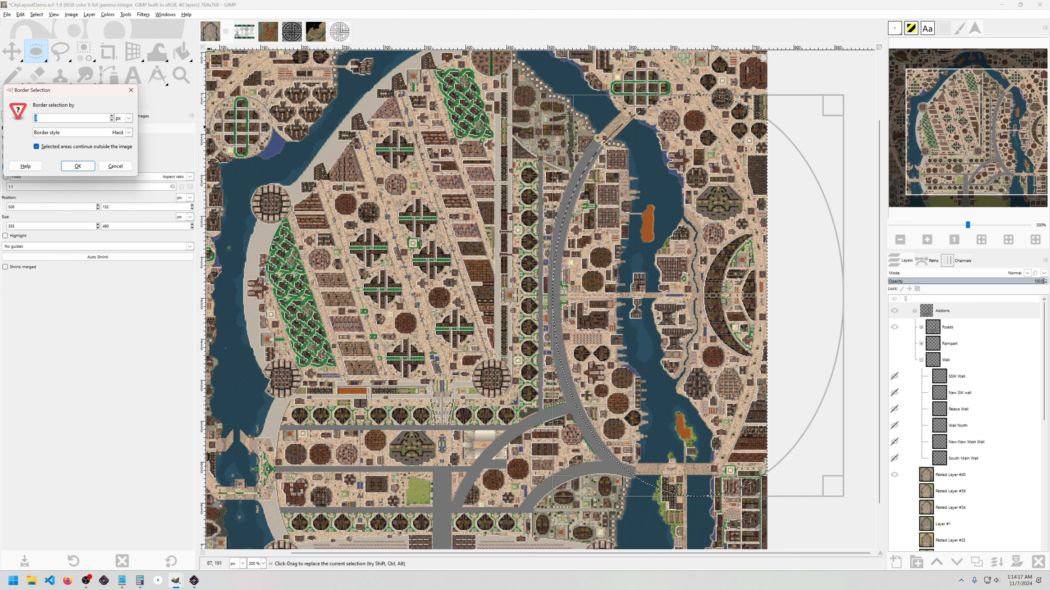
pyautogui.click(77, 166)
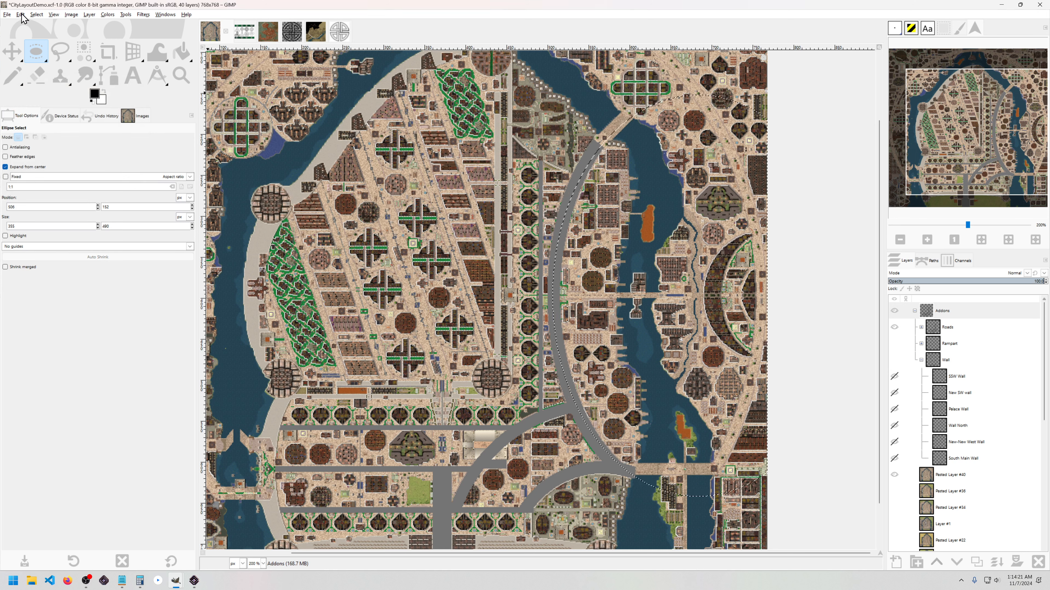
pyautogui.click(54, 15)
pyautogui.moveTo(37, 15)
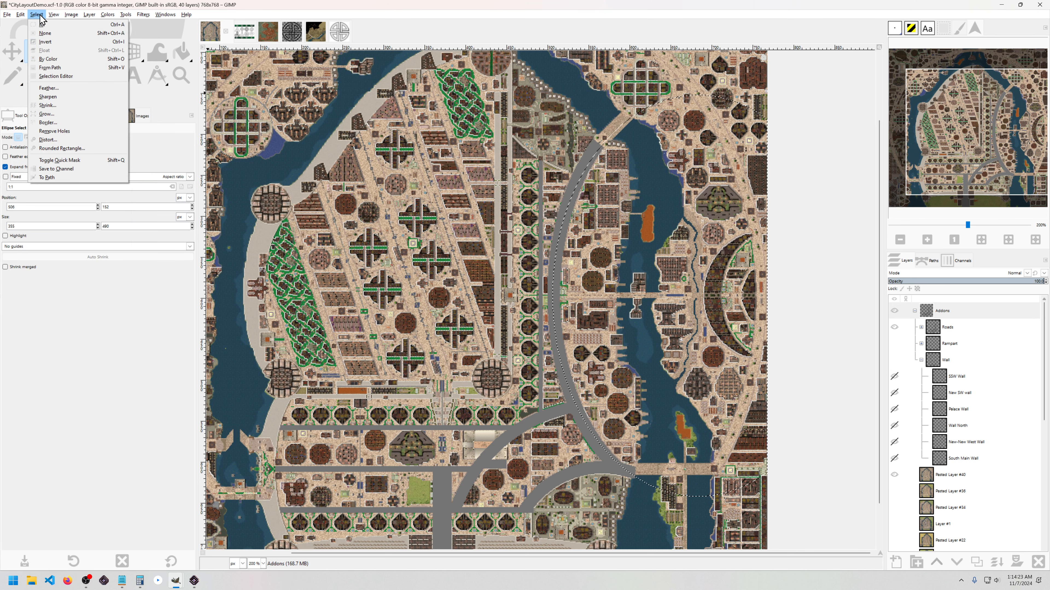
pyautogui.click(50, 123)
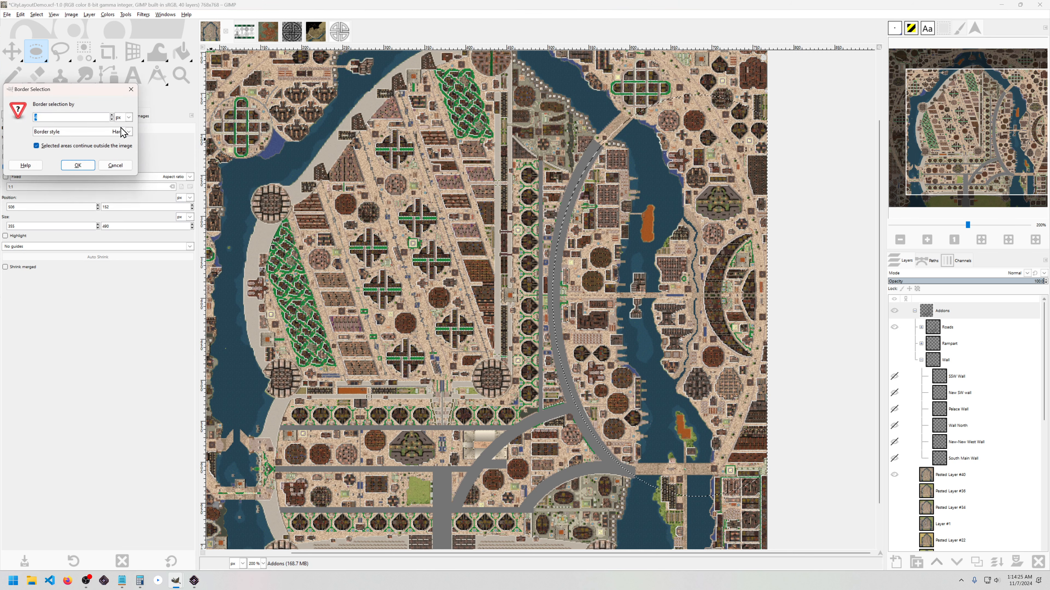
pyautogui.click(78, 165)
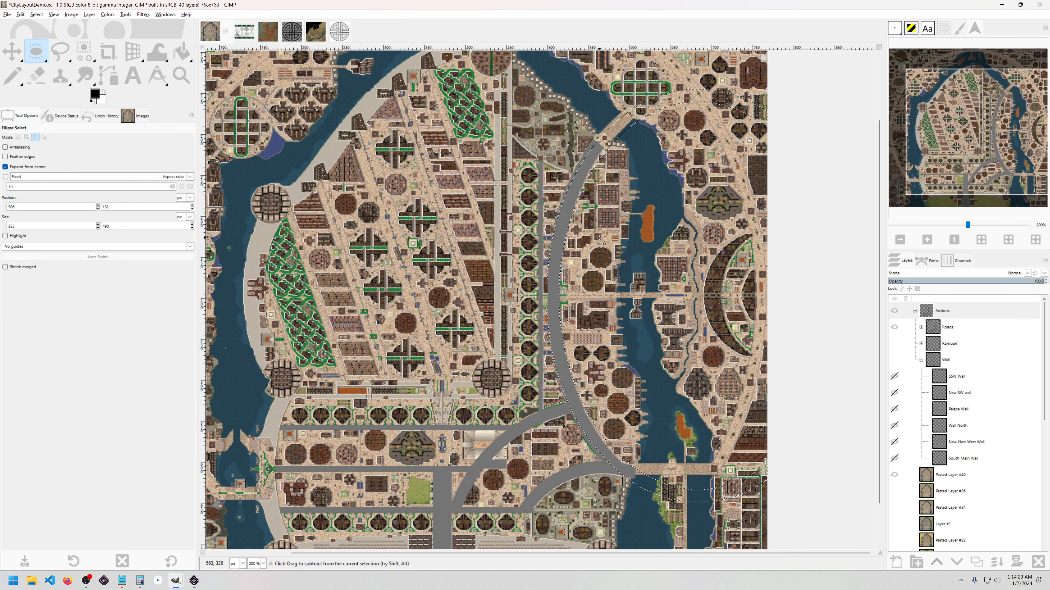
# Step: Zoom and pan to check the border selection edge, then centre the whole map
pyautogui.scroll(1, 599, 236)
pyautogui.scroll(-1, 664, 178)
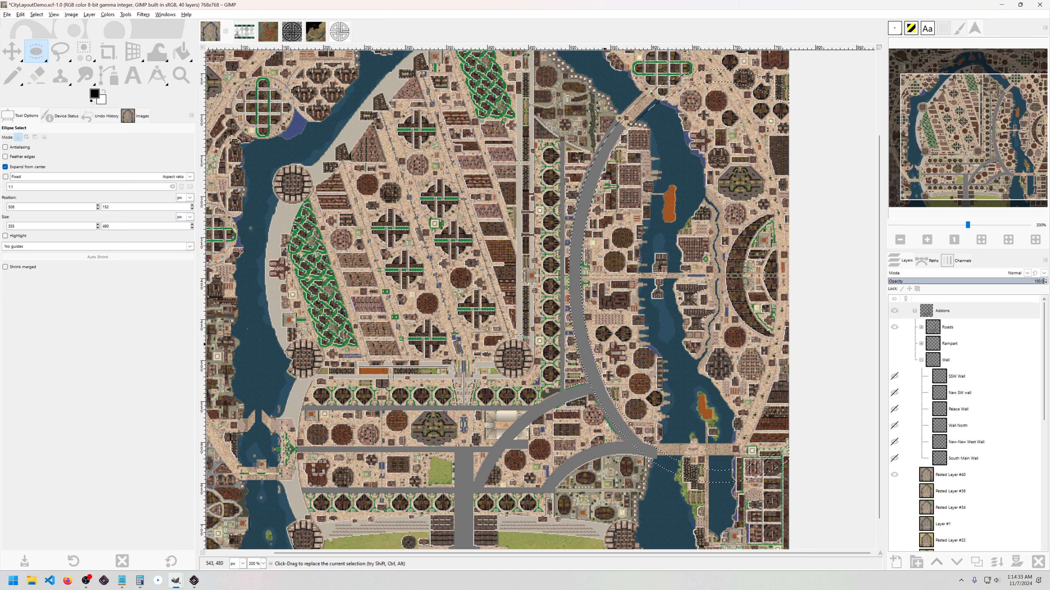
pyautogui.scroll(-2, 587, 331)
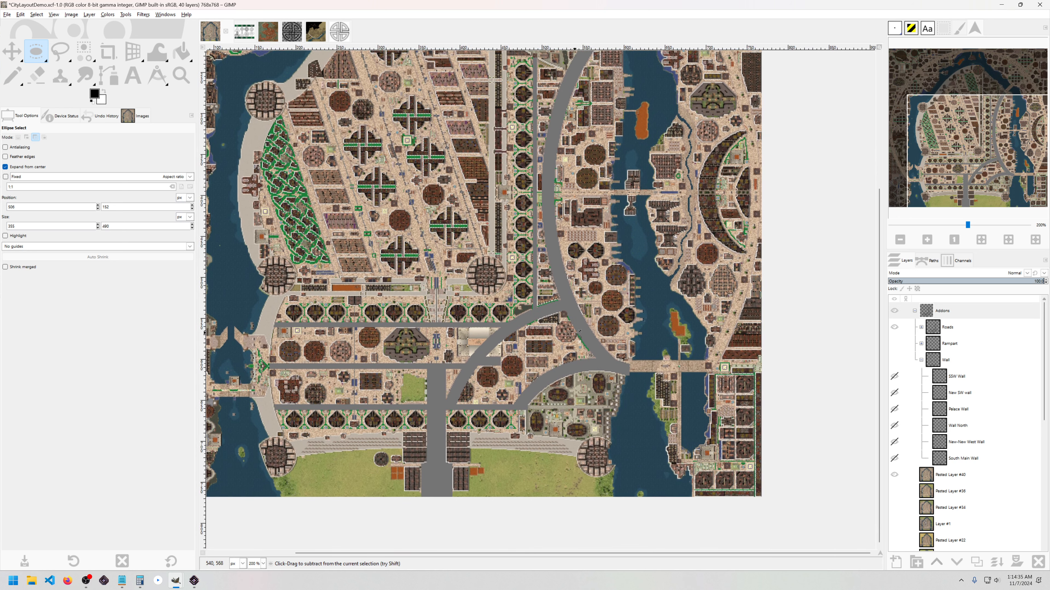
pyautogui.scroll(1, 568, 325)
pyautogui.scroll(1, 666, 272)
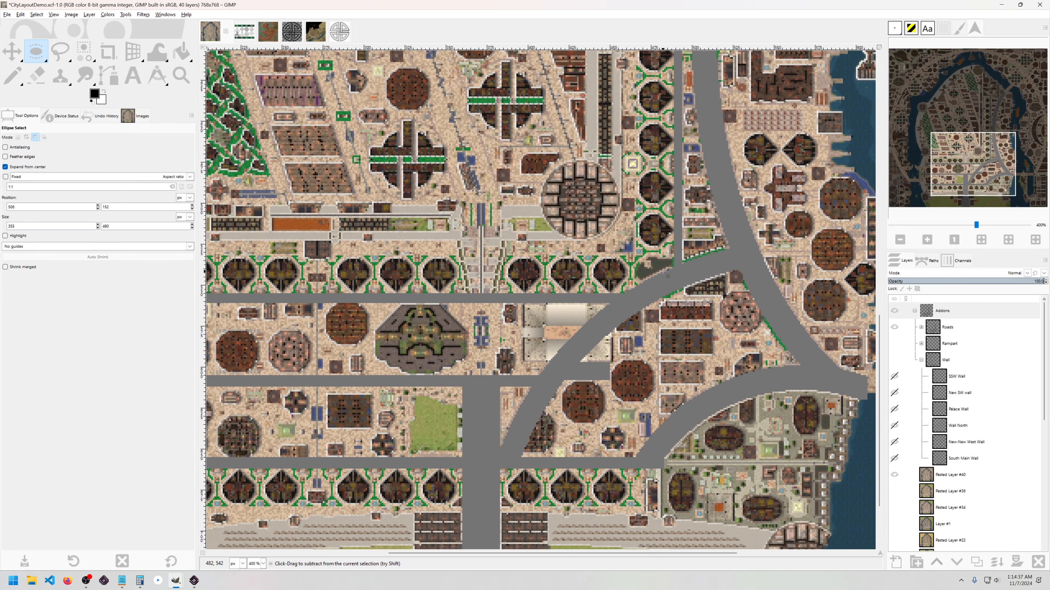
pyautogui.scroll(-1, 663, 271)
pyautogui.moveTo(593, 311); pyautogui.dragTo(609, 350)
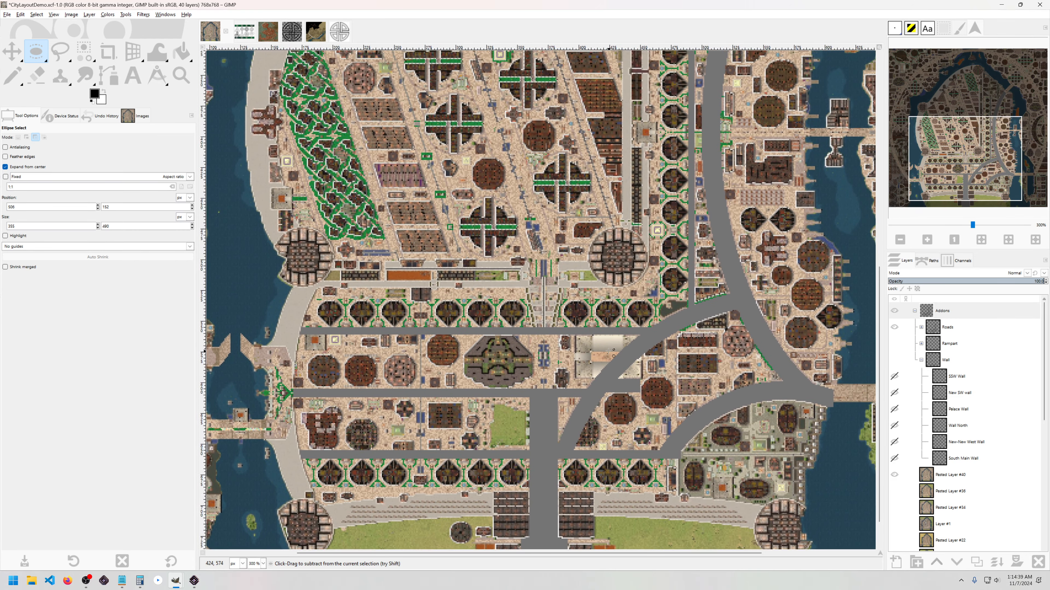
pyautogui.scroll(-2, 613, 351)
pyautogui.moveTo(576, 315)
pyautogui.mouseDown()
pyautogui.moveTo(587, 343)
pyautogui.moveTo(584, 330)
pyautogui.mouseUp()
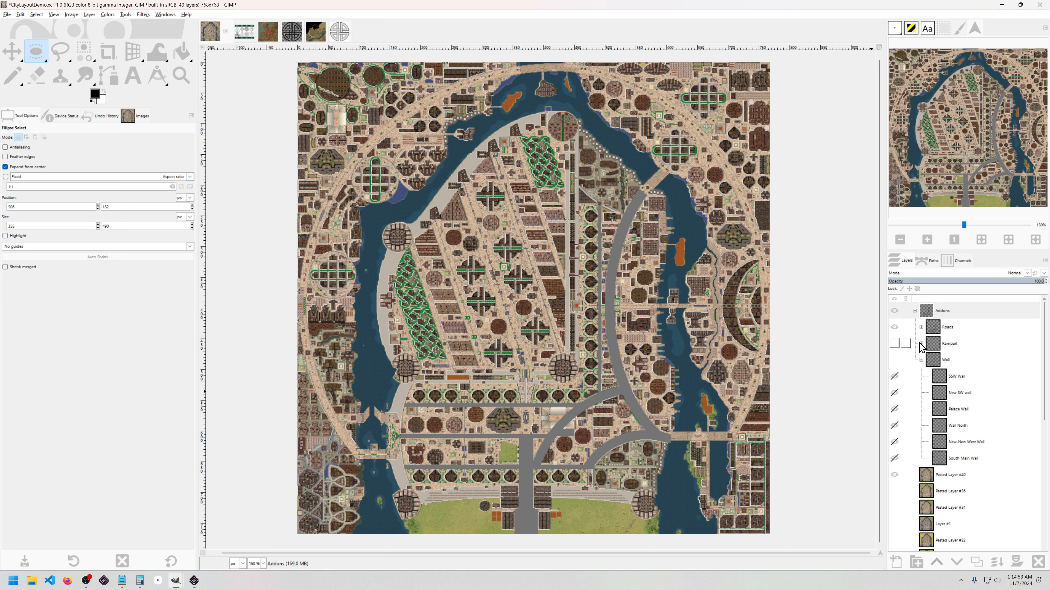
# Step: Show the Wall layers and add a vertical guide and a horizontal guide near the map bottom
pyautogui.click(895, 359)
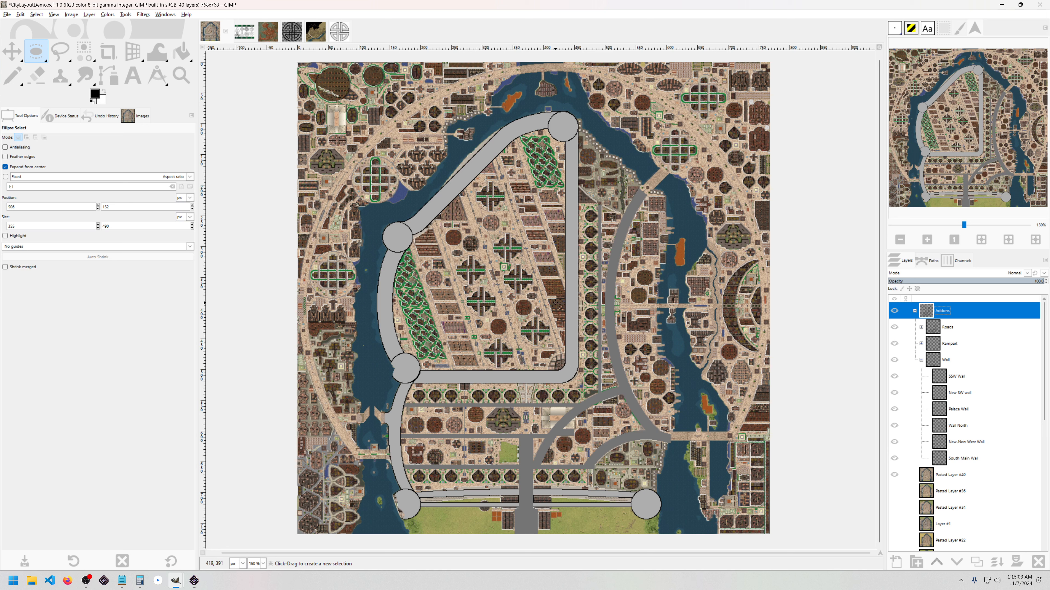
pyautogui.press('F2')
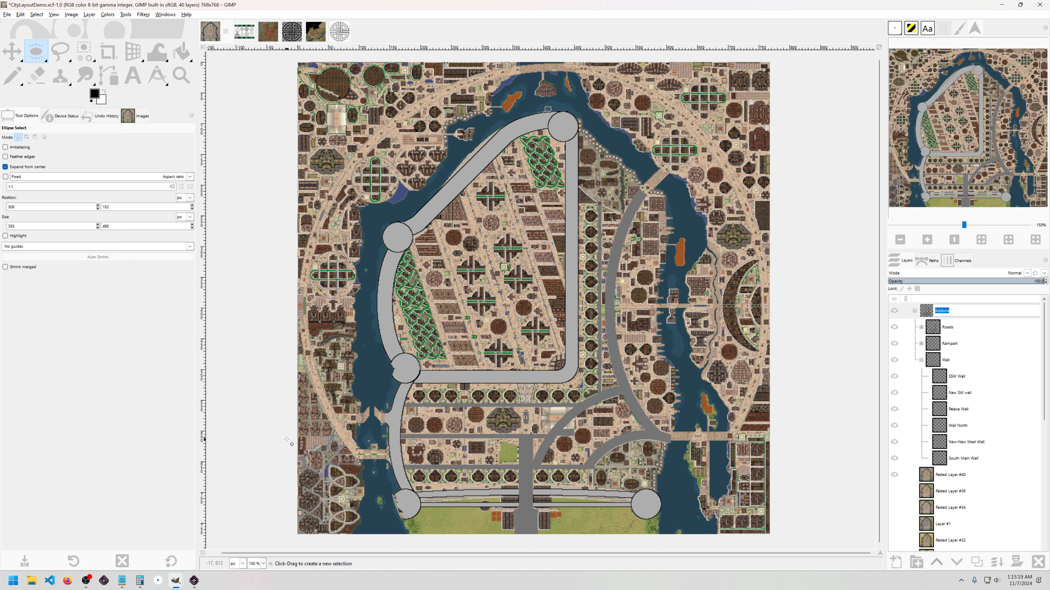
pyautogui.moveTo(205, 422); pyautogui.dragTo(646, 454)
pyautogui.moveTo(516, 50); pyautogui.dragTo(536, 505)
# Step: Rename the Addons group to E and select a 380×380 circle centred on the guide crossing
pyautogui.write('E')
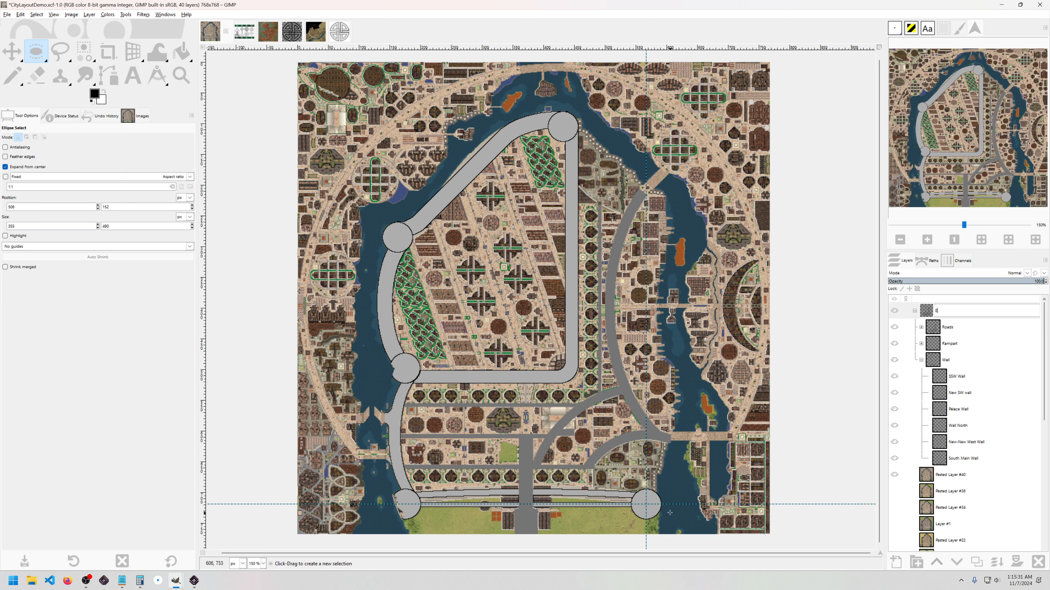
pyautogui.press('shift')
pyautogui.moveTo(649, 505); pyautogui.dragTo(529, 396)
# Step: Convert the 380×380 circular selection into a border ring with Select > Border
pyautogui.click(37, 14)
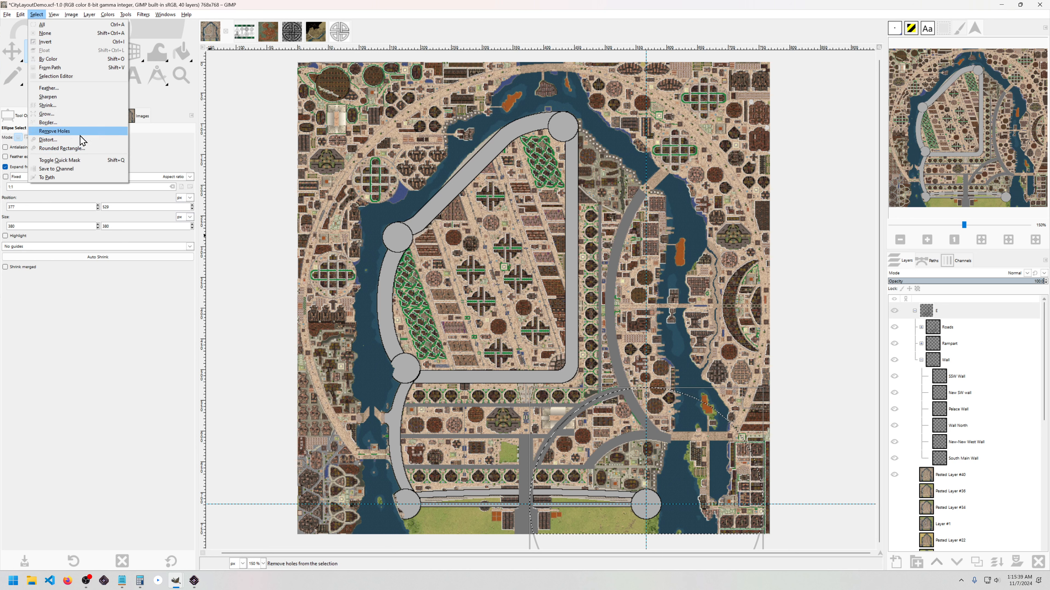
pyautogui.click(66, 123)
pyautogui.click(85, 164)
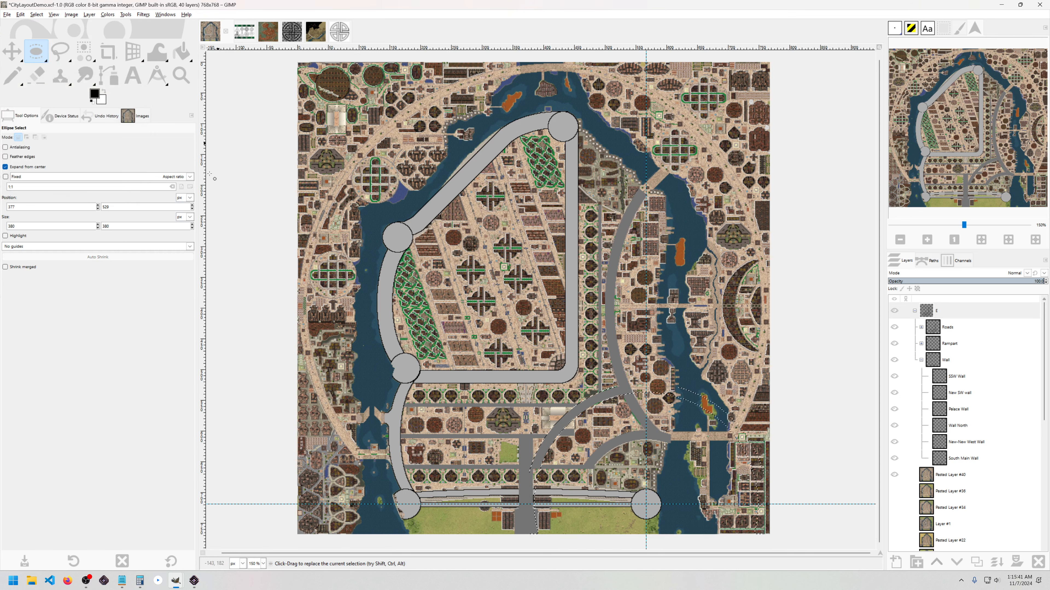
# Step: Zoom and pan the canvas to inspect the ring selection around the guide crossing
pyautogui.scroll(2, 573, 421)
pyautogui.scroll(-1, 573, 421)
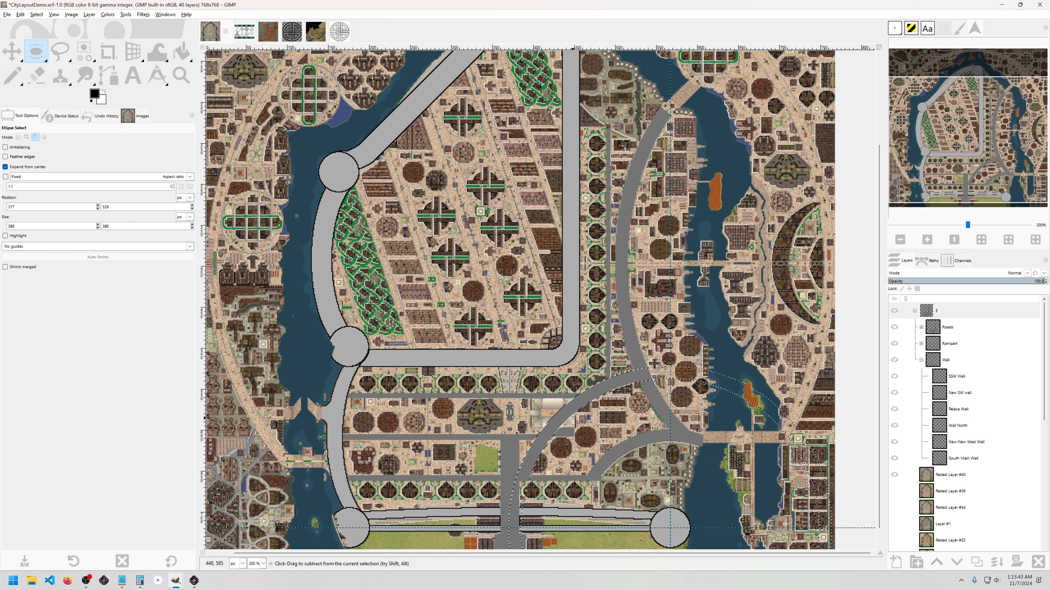
pyautogui.scroll(-2, 574, 421)
pyautogui.scroll(1, 595, 347)
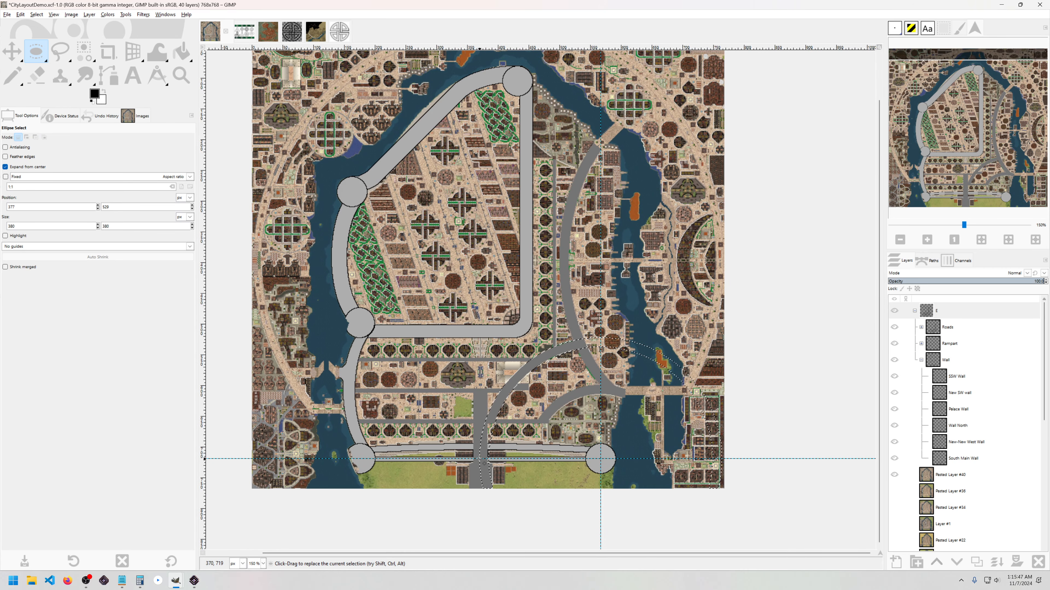
pyautogui.moveTo(561, 151); pyautogui.dragTo(576, 191)
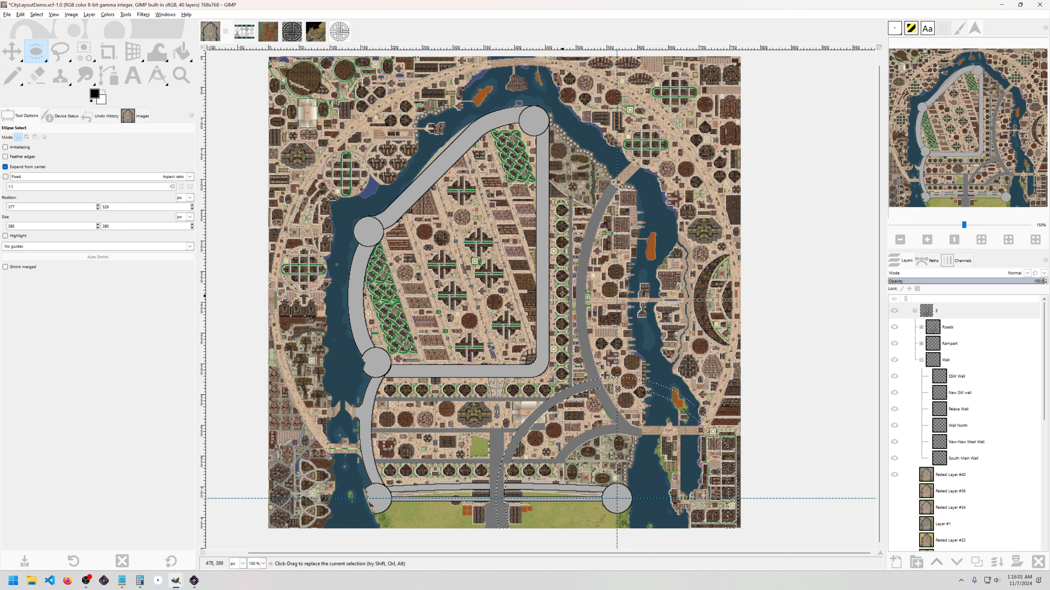
pyautogui.moveTo(570, 248); pyautogui.dragTo(589, 249)
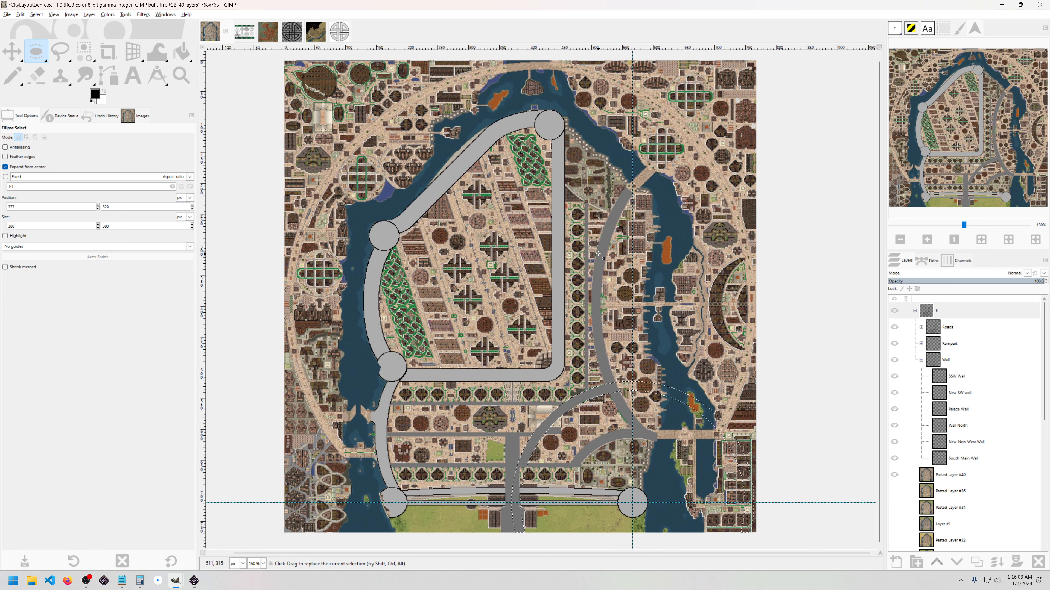